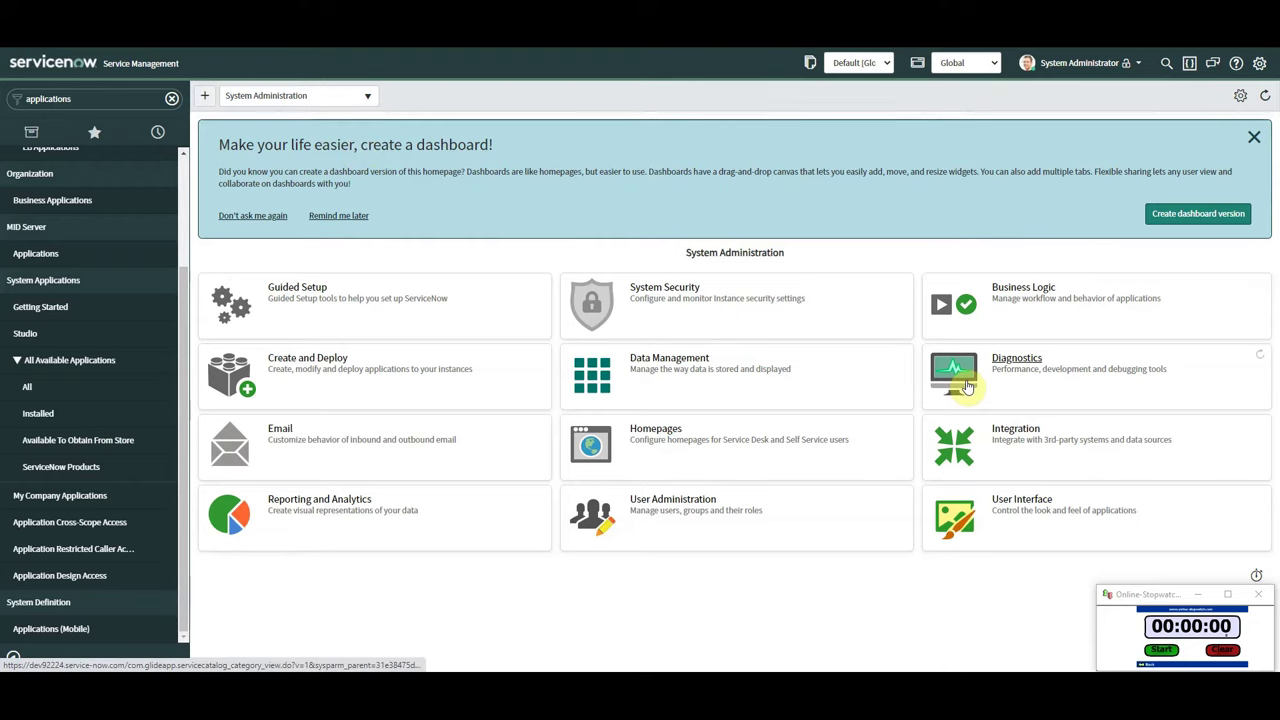
Start the stopwatch, then find Studio in the navigator by filtering for "studio" and open it
left_click(1161, 649)
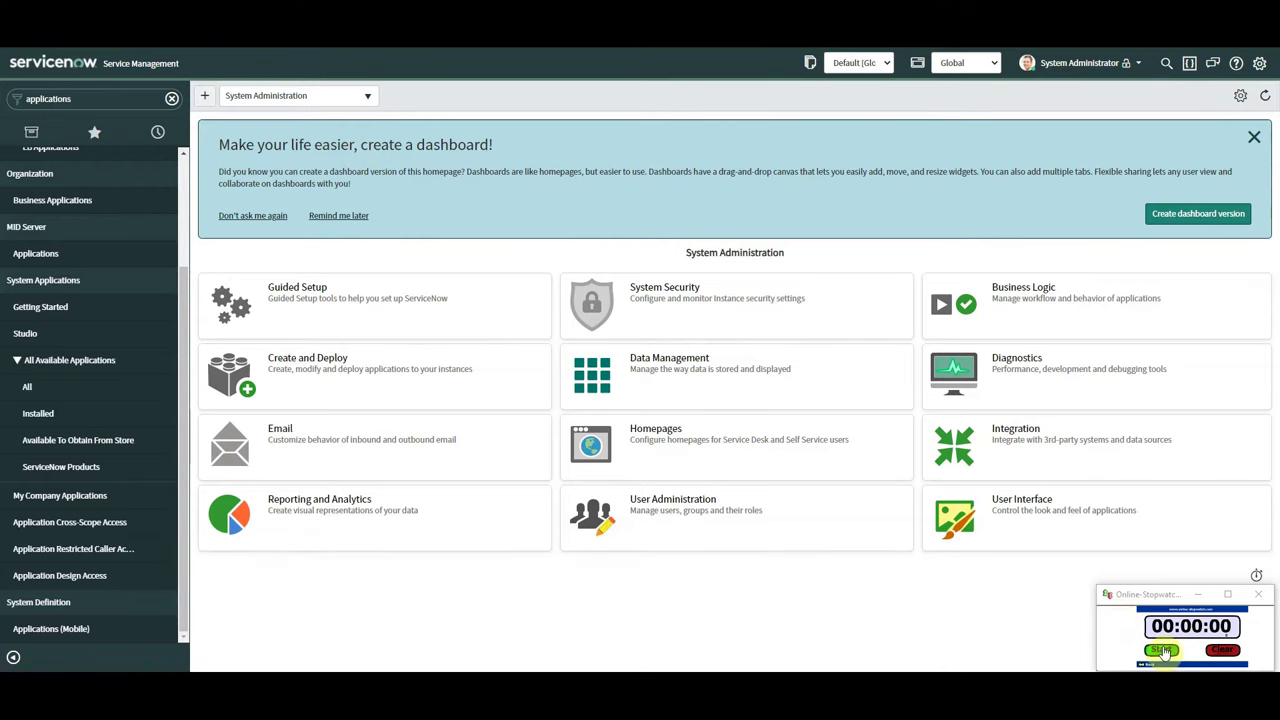
left_click(85, 100)
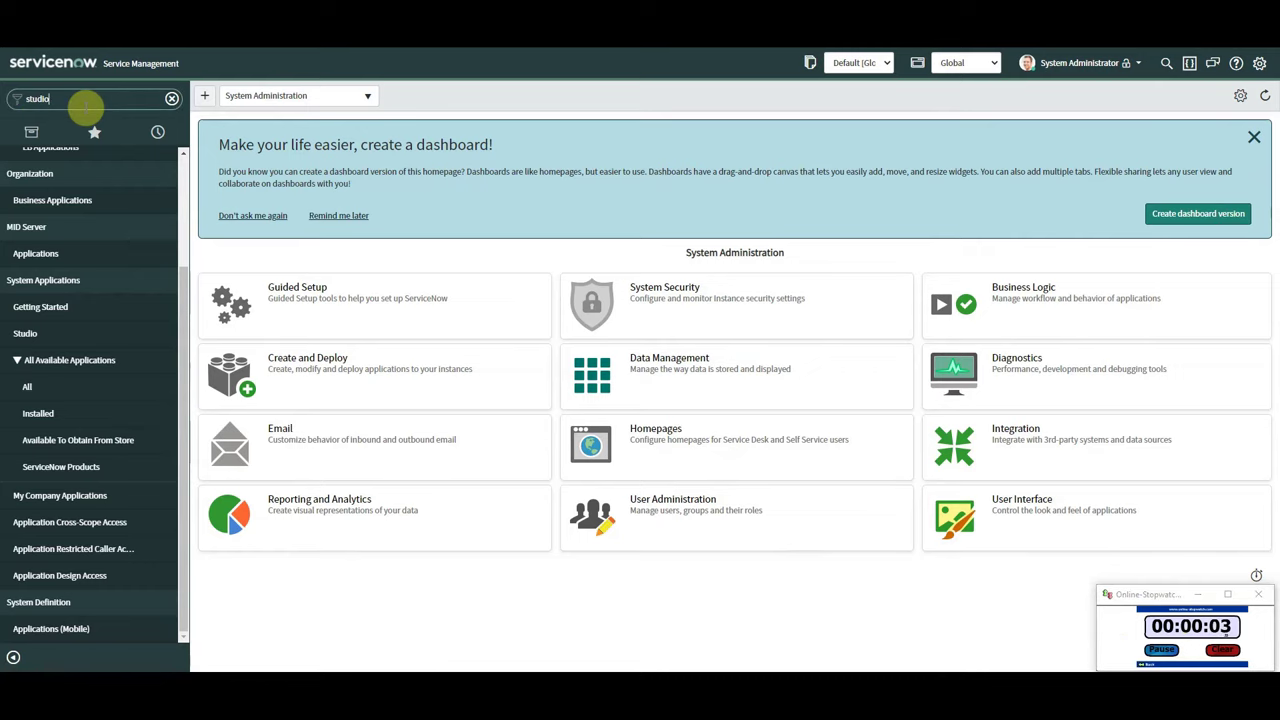
left_click(30, 185)
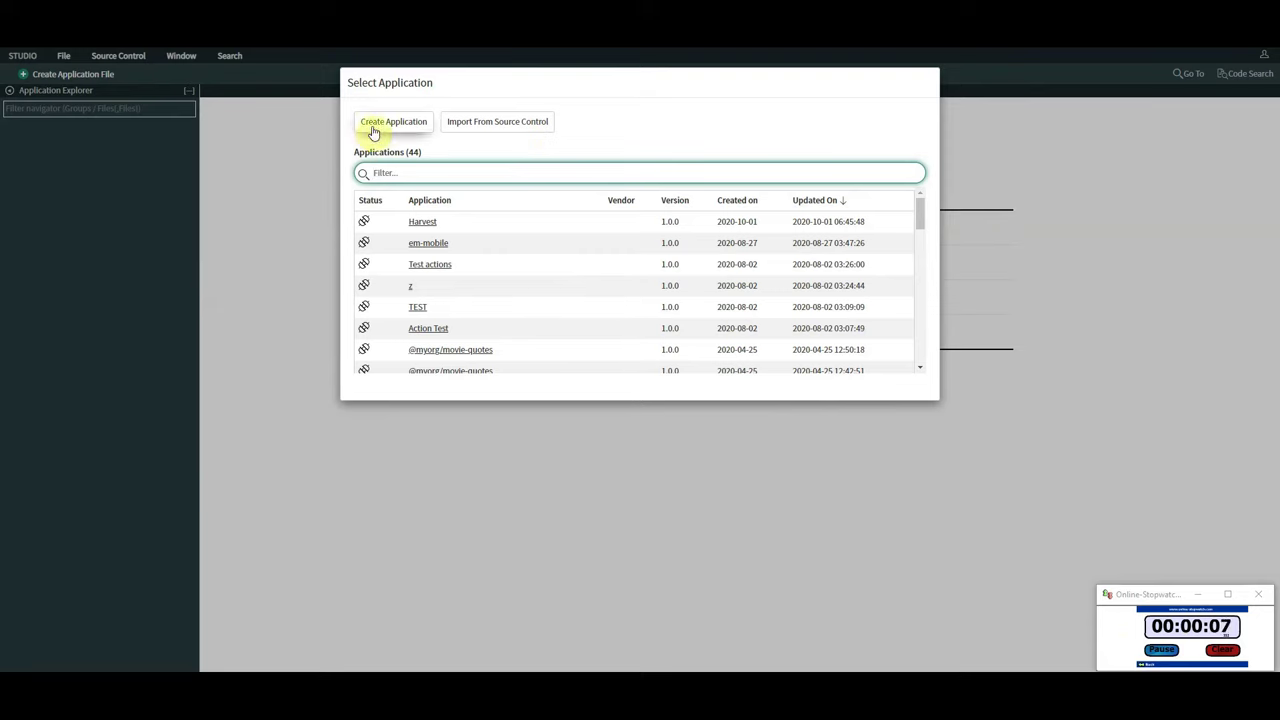
Create a new application named JOke and continue in Studio without adding roles
left_click(365, 127)
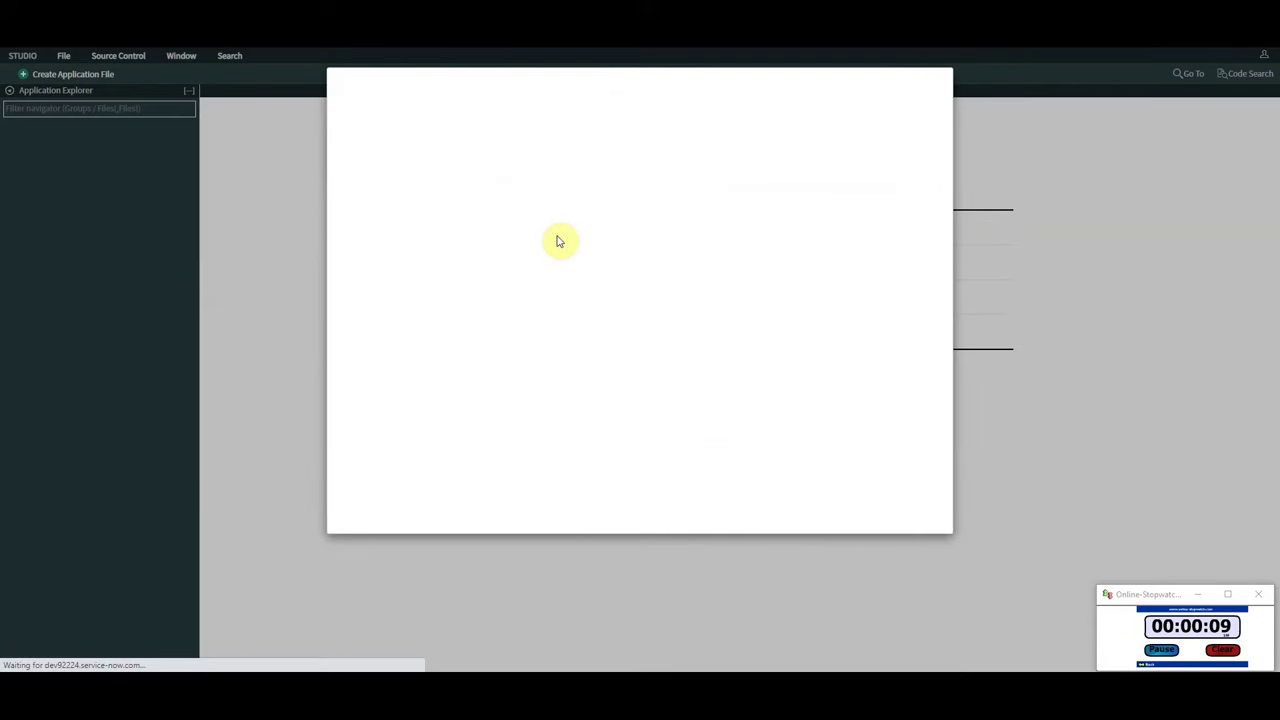
type("J")
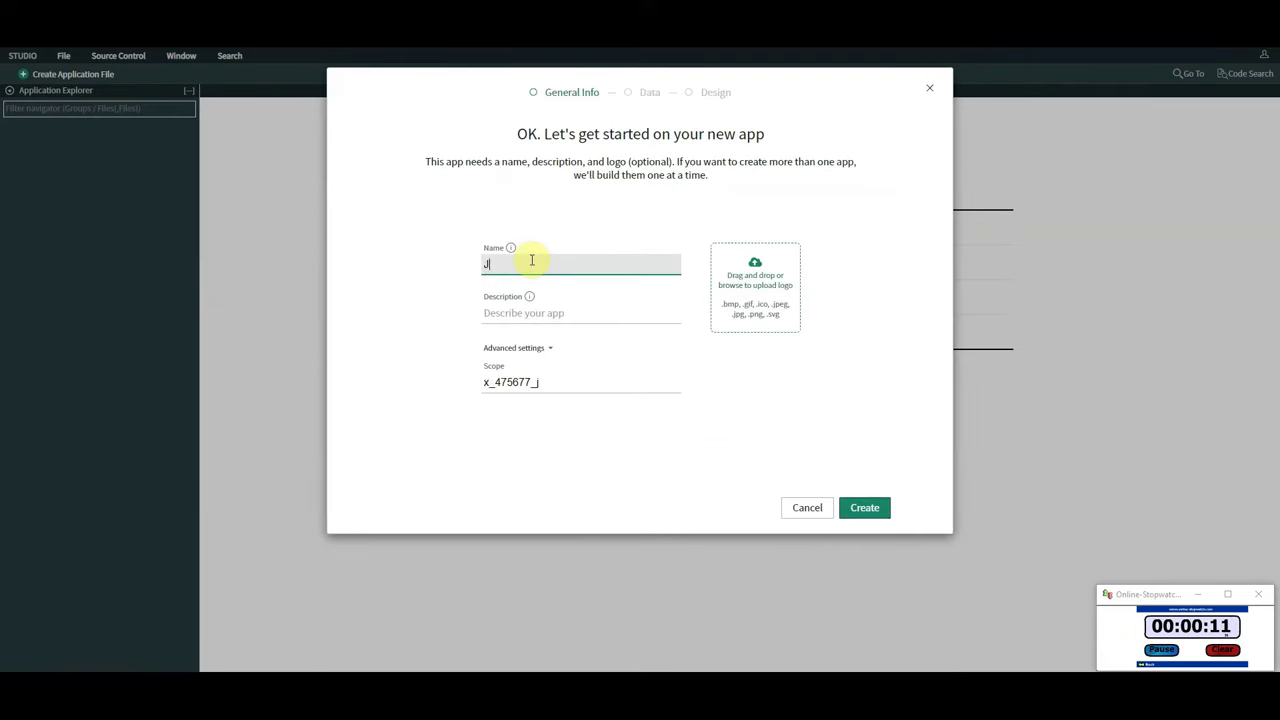
type("Oke")
left_click(862, 512)
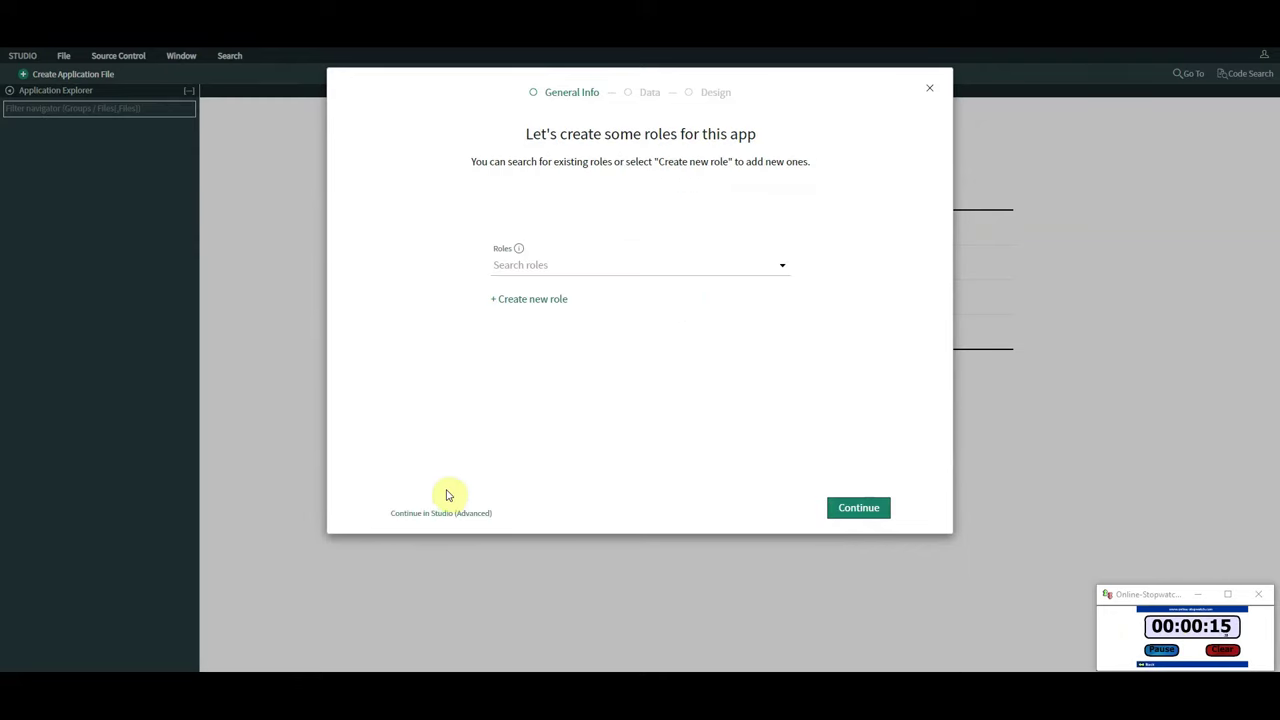
left_click(443, 513)
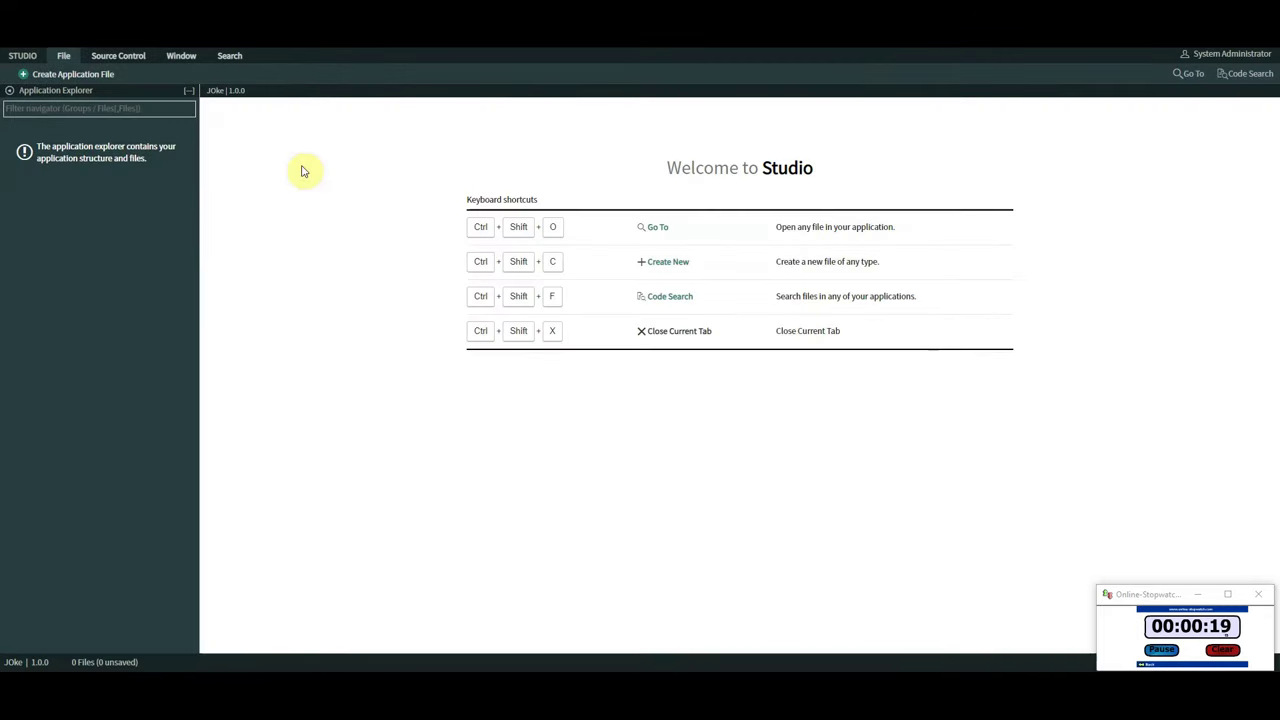
Create a Flow Designer Action file in the JOke application and submit it with the name "GET Joke"
left_click(78, 74)
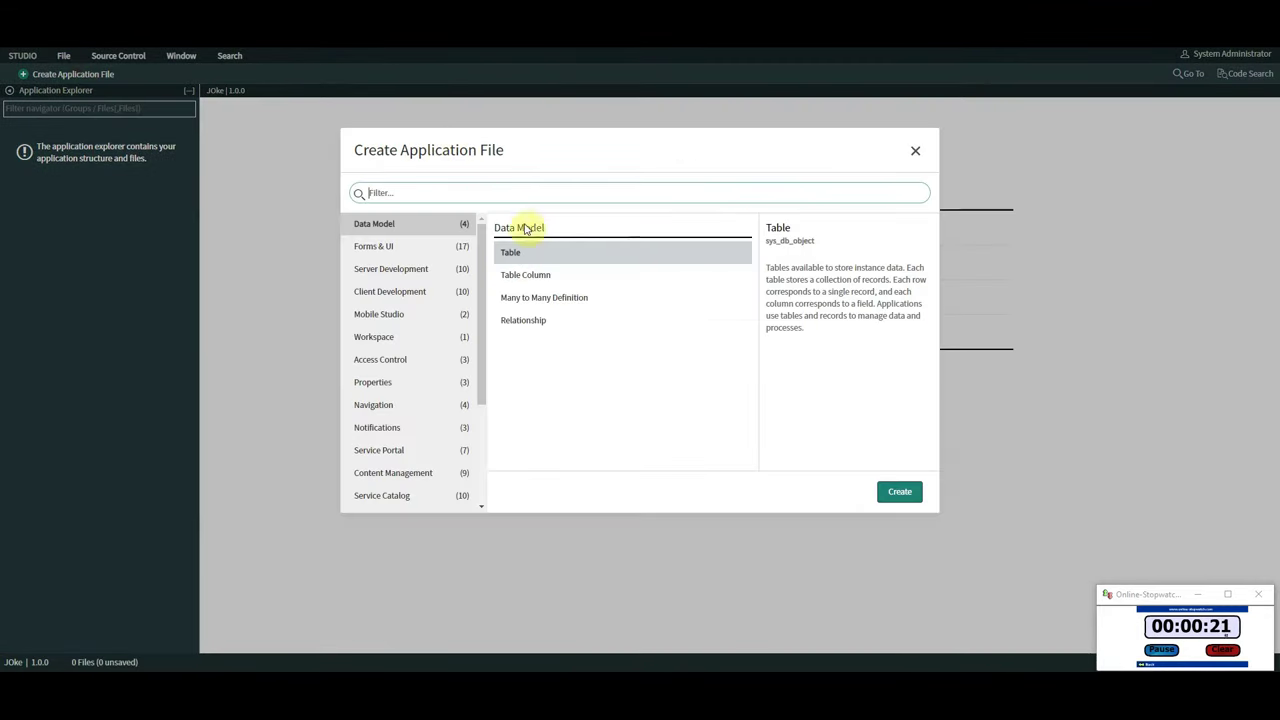
left_click(522, 198)
type("action")
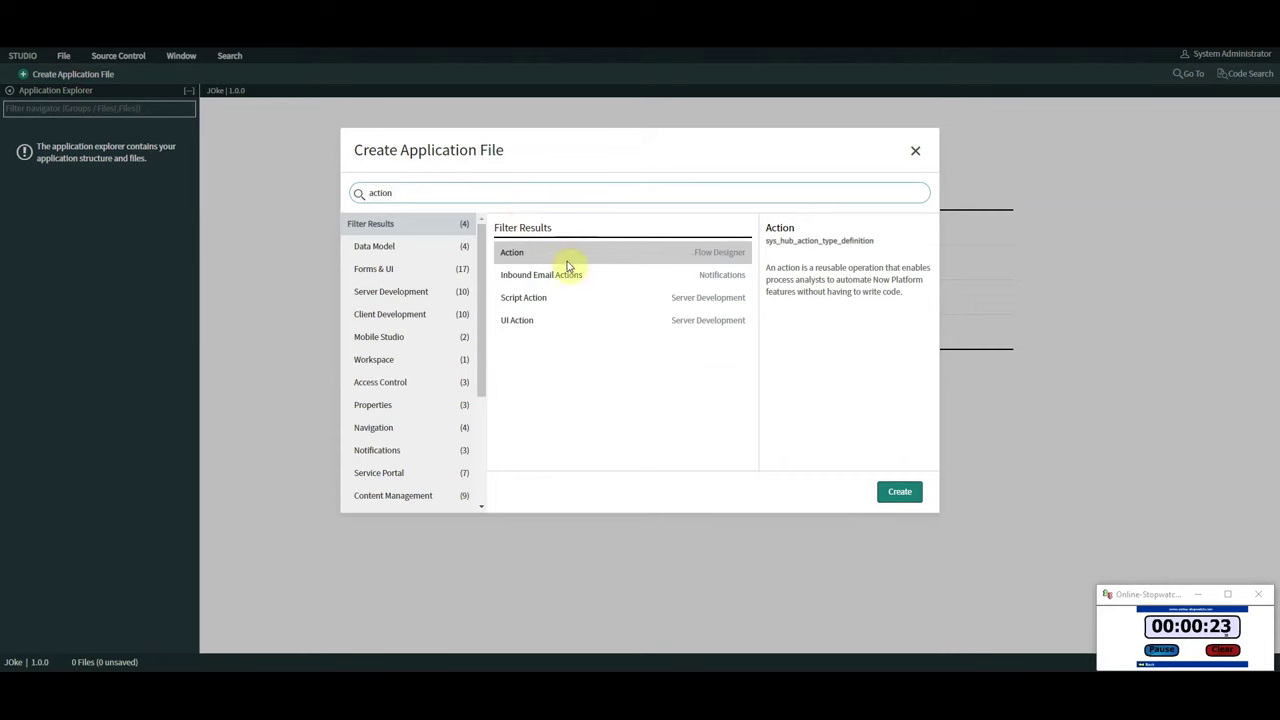
left_click(889, 491)
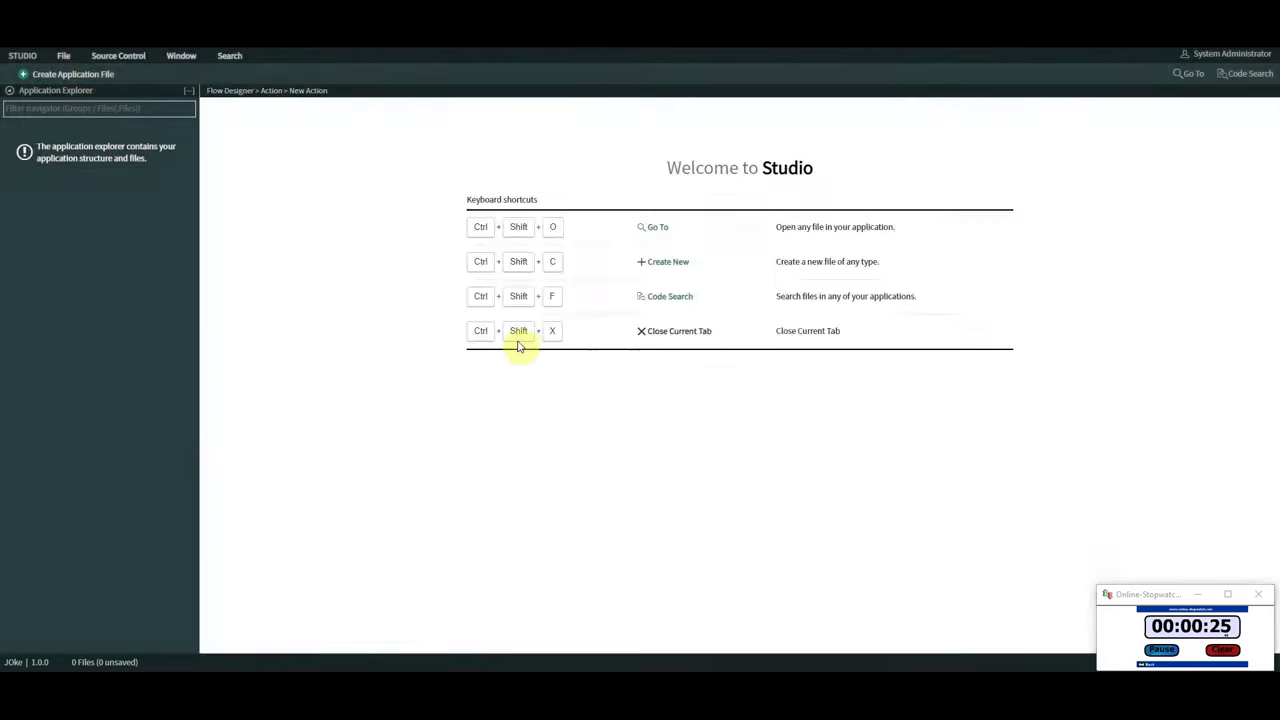
type("GET J")
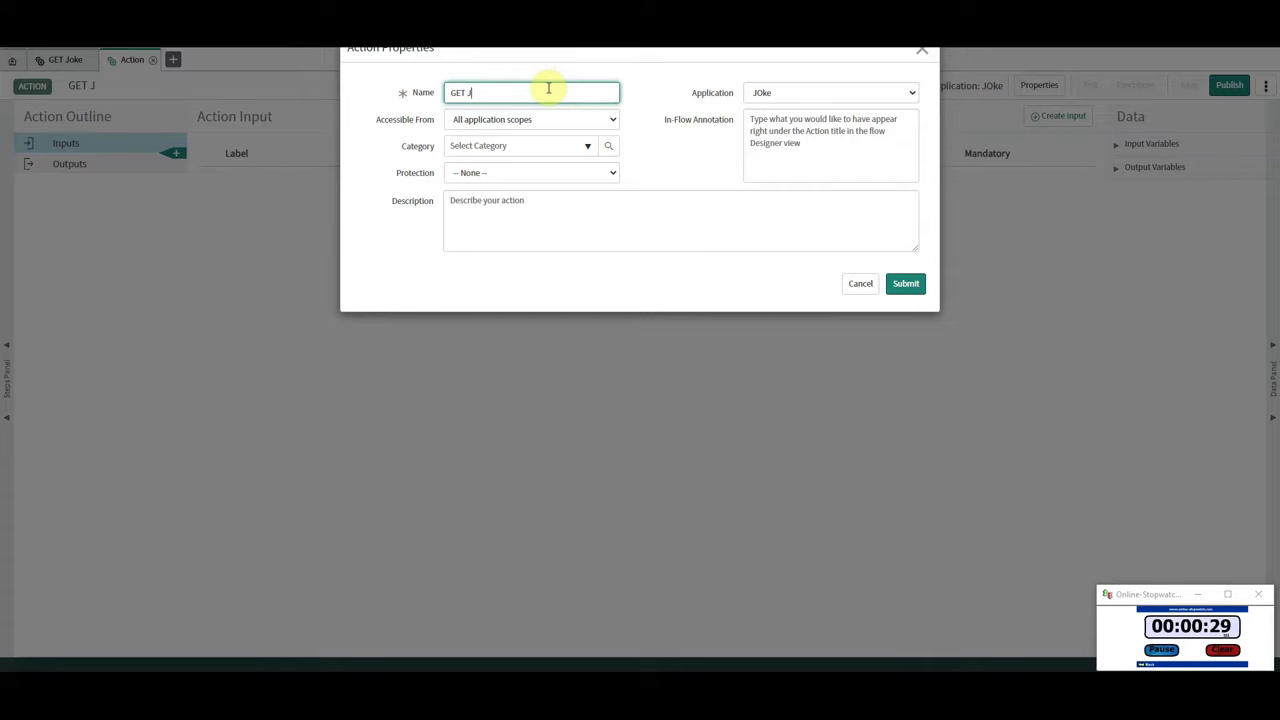
type("oke")
left_click(906, 284)
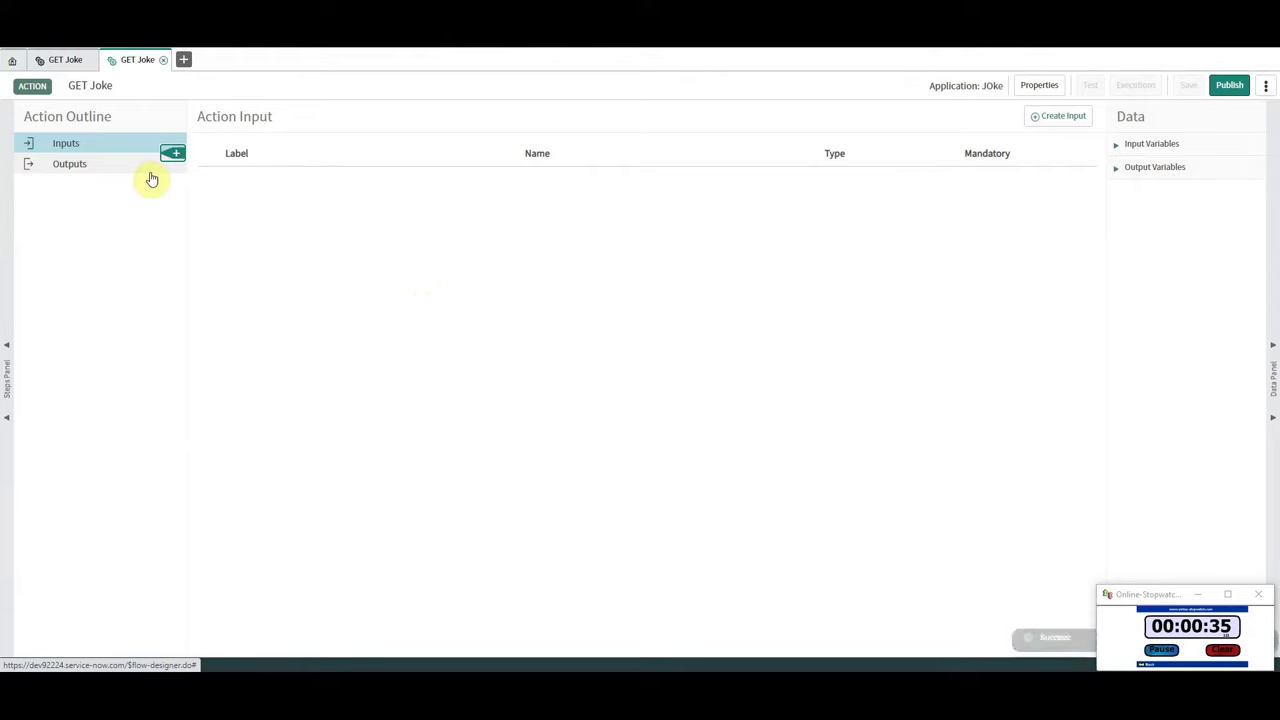
Add a REST integration step to the GET Joke action between its inputs and outputs
left_click(174, 155)
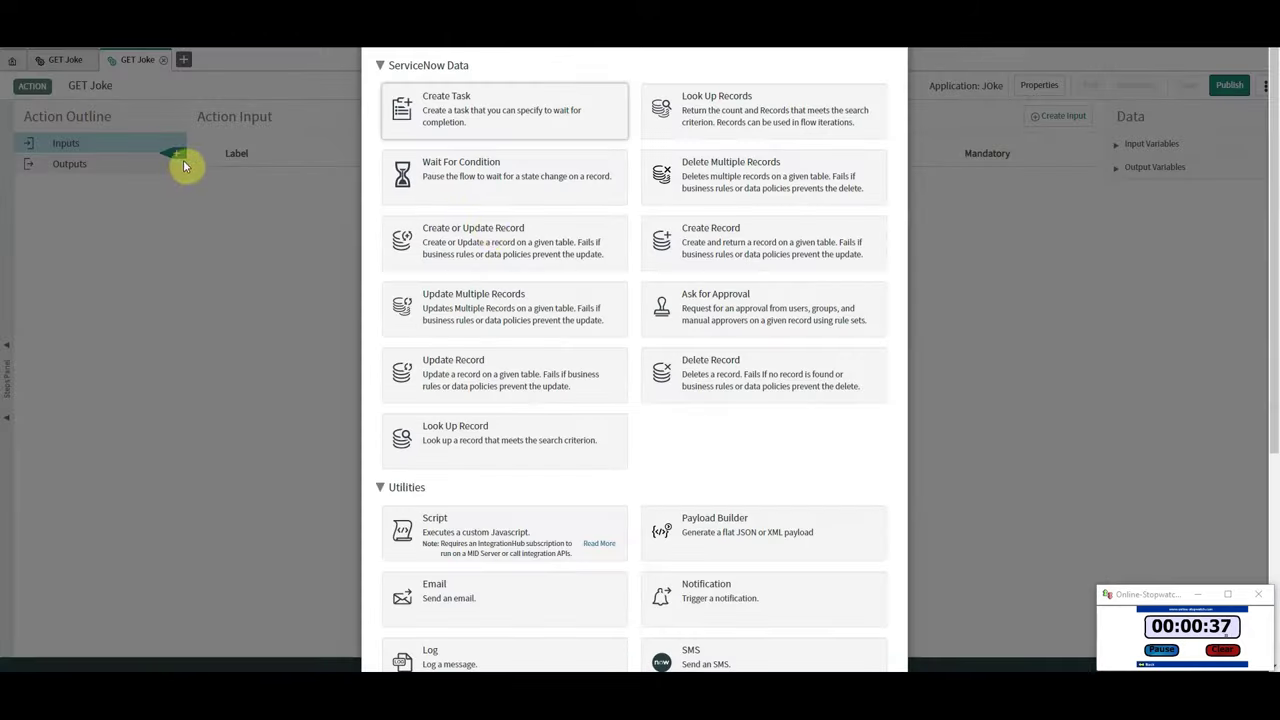
left_click_drag(1266, 271, 1257, 491)
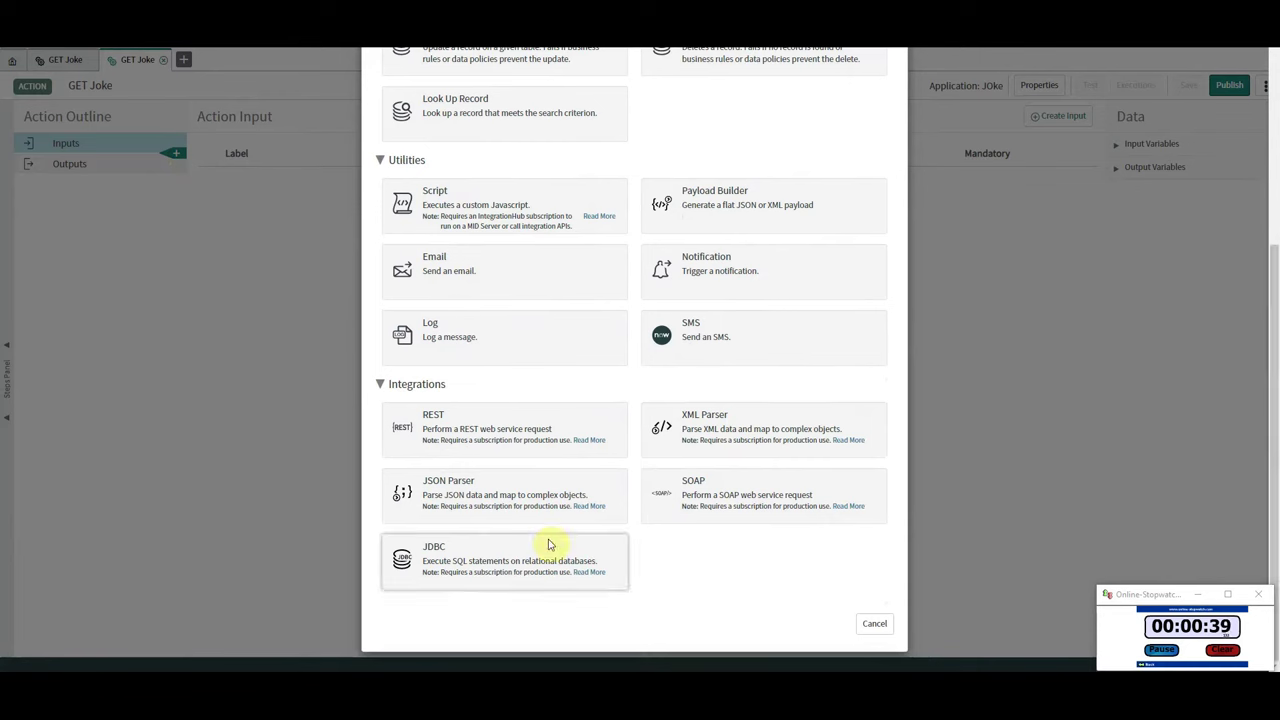
left_click(480, 436)
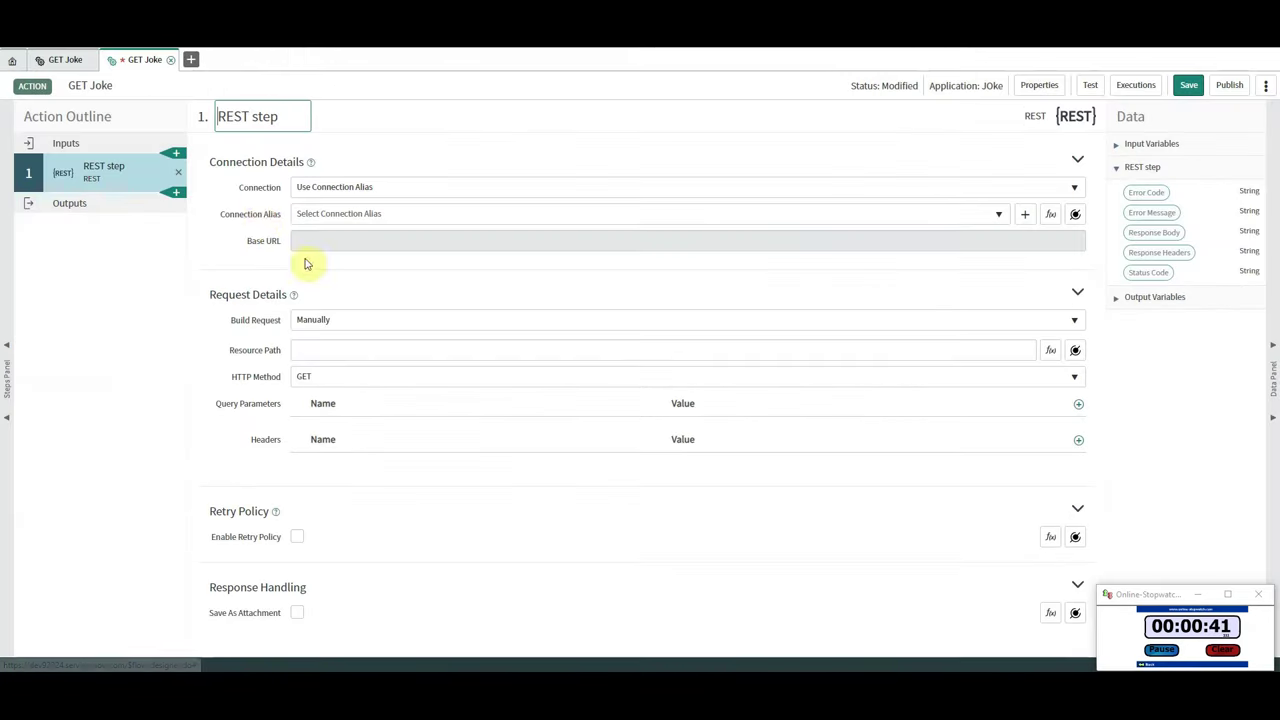
left_click(502, 192)
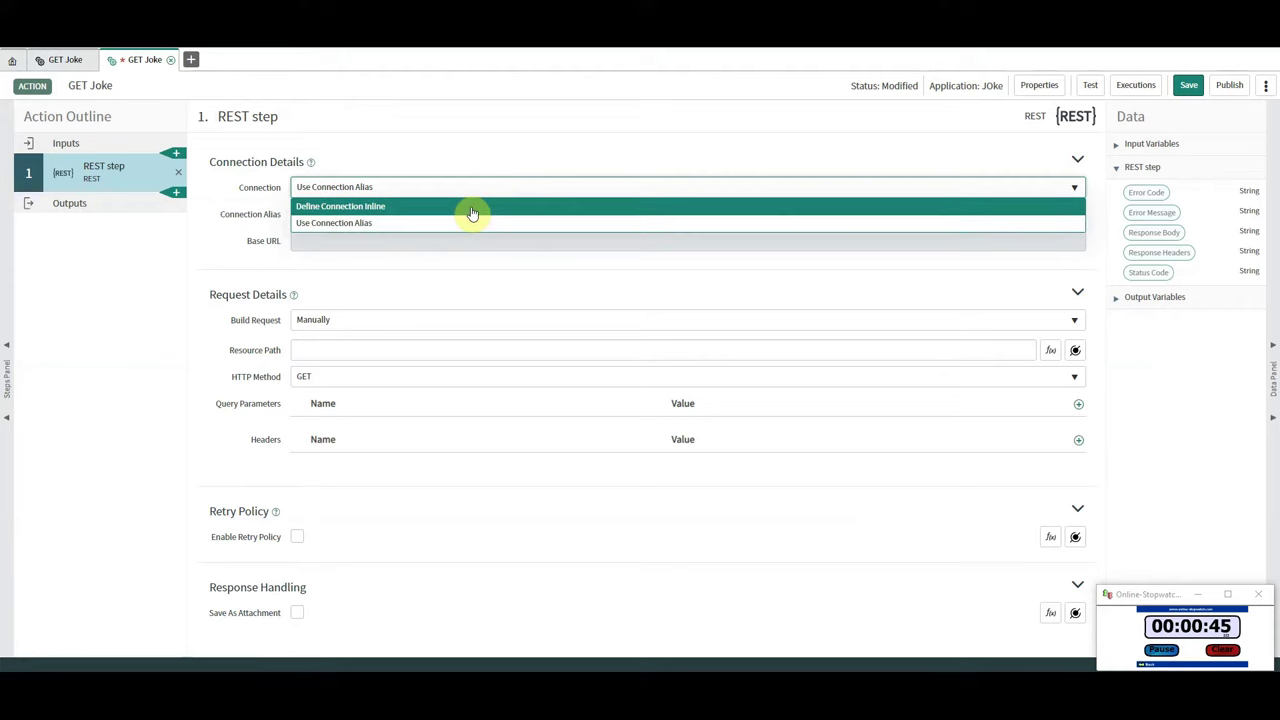
left_click(472, 213)
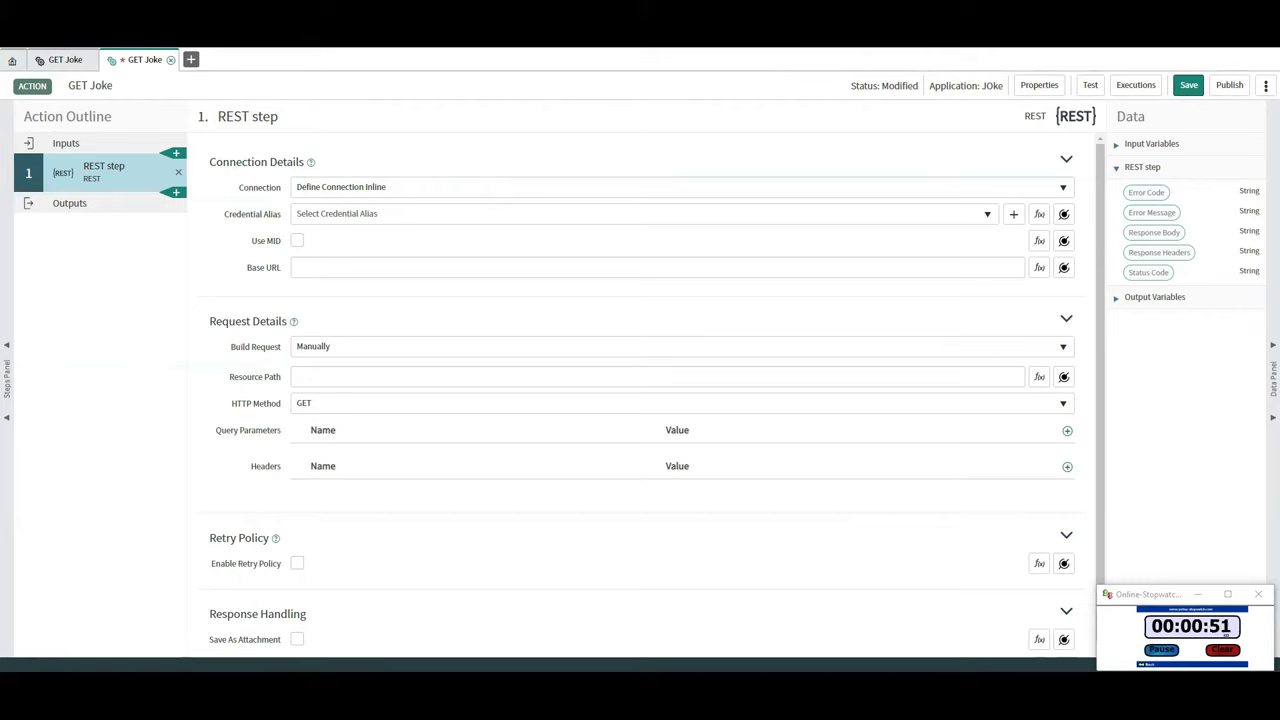
left_click(408, 267)
type("https://icanhazdadjoke.com")
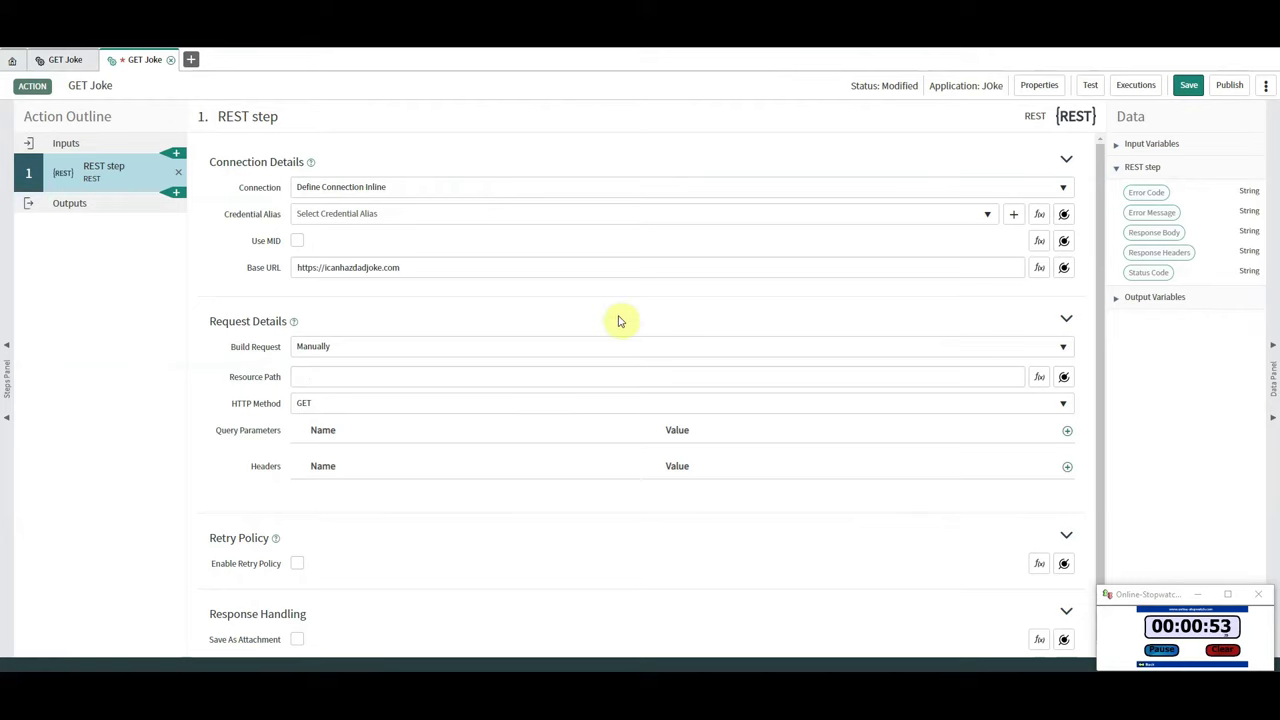
Add a request header named Accept with the value application/json to the REST step
left_click_drag(1097, 323, 1097, 368)
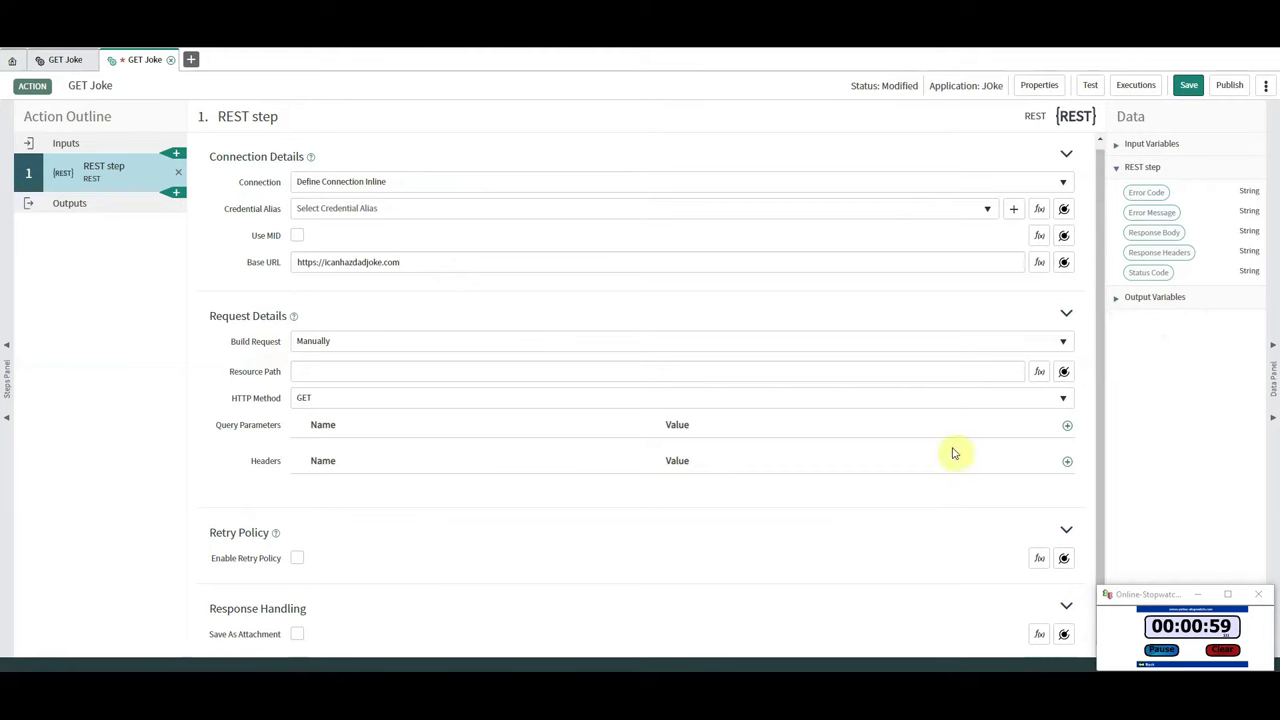
left_click(1067, 461)
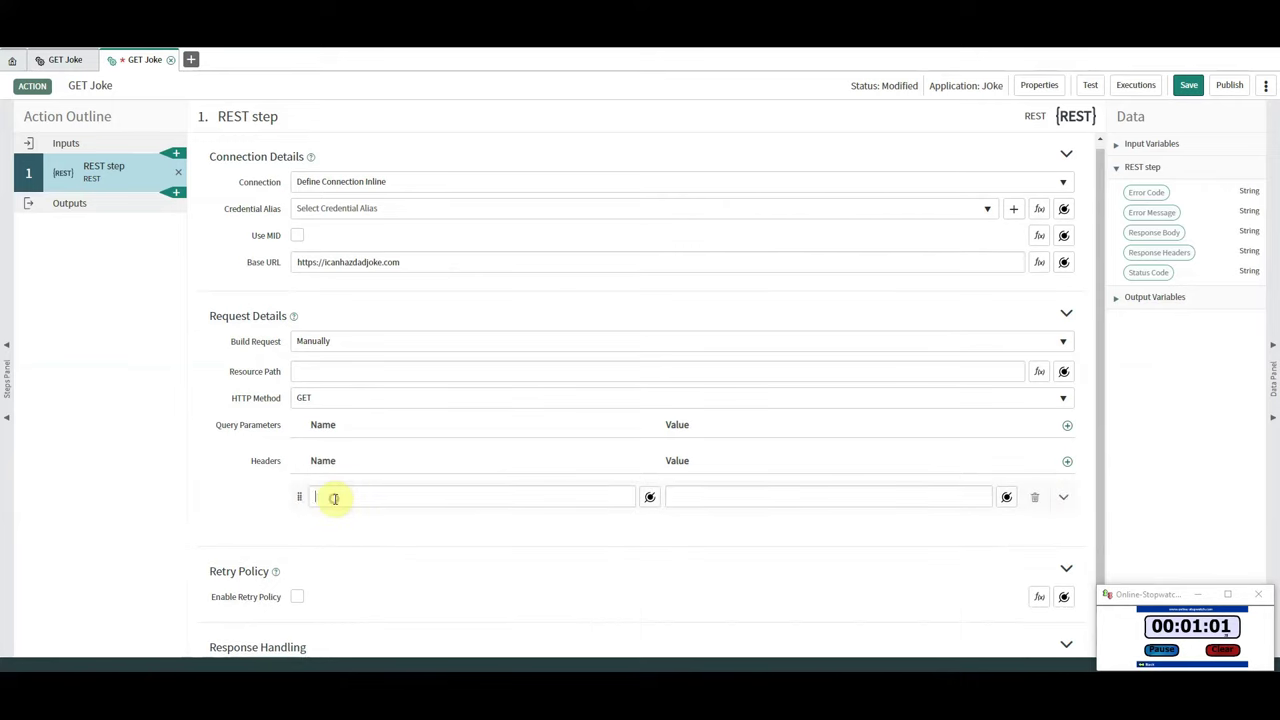
type("Accept")
left_click(691, 491)
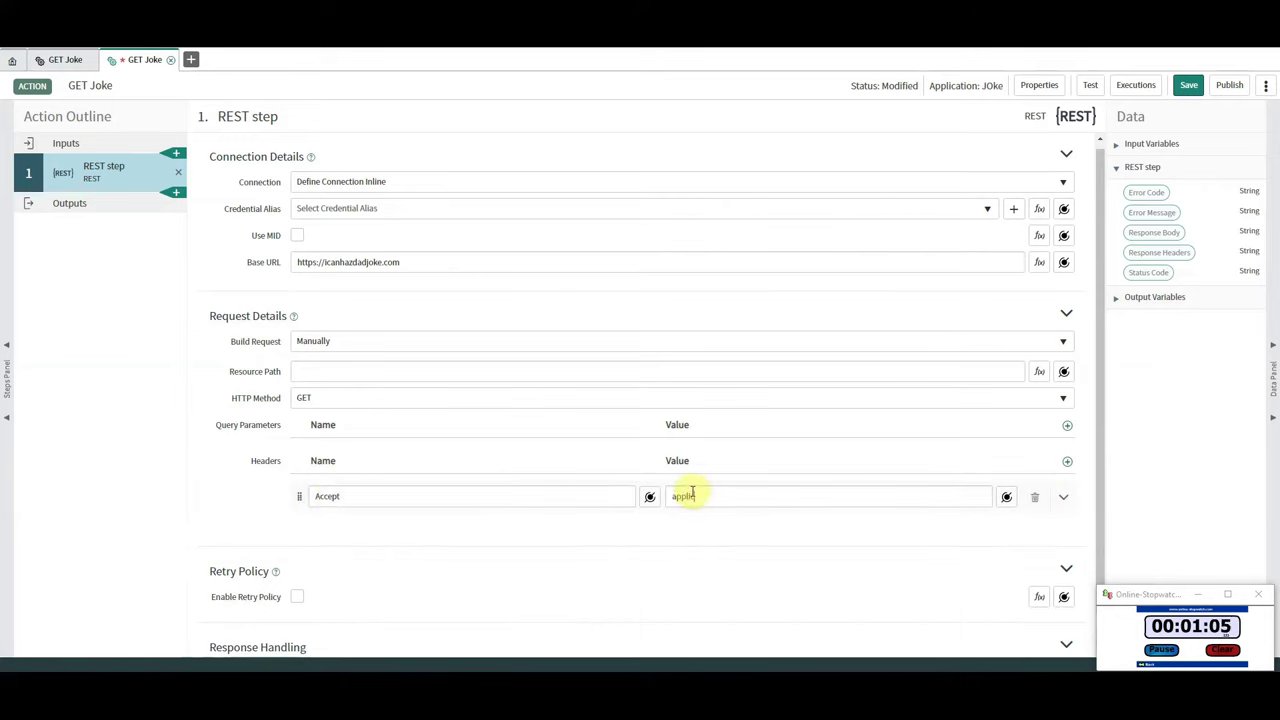
type("application/json")
Add a second request header named User-Agent with the value me-getJoke-app
left_click(1067, 461)
left_click(322, 532)
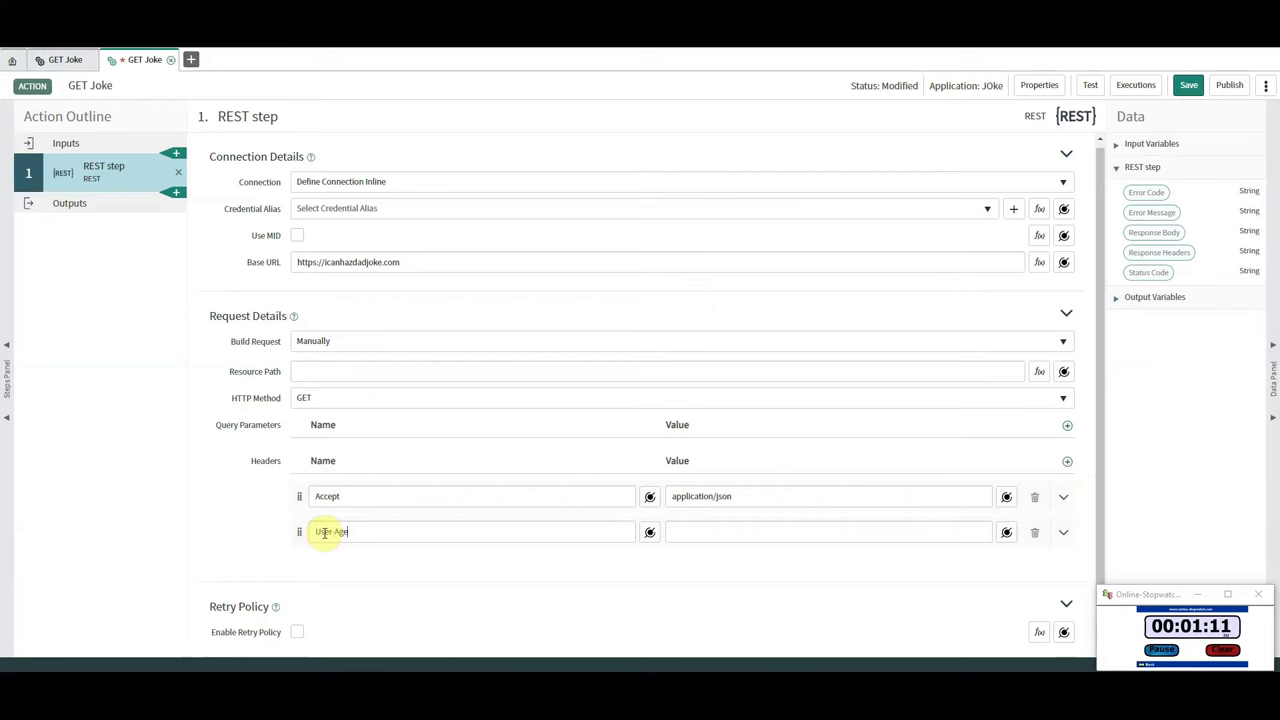
type("User-Agent")
left_click(801, 537)
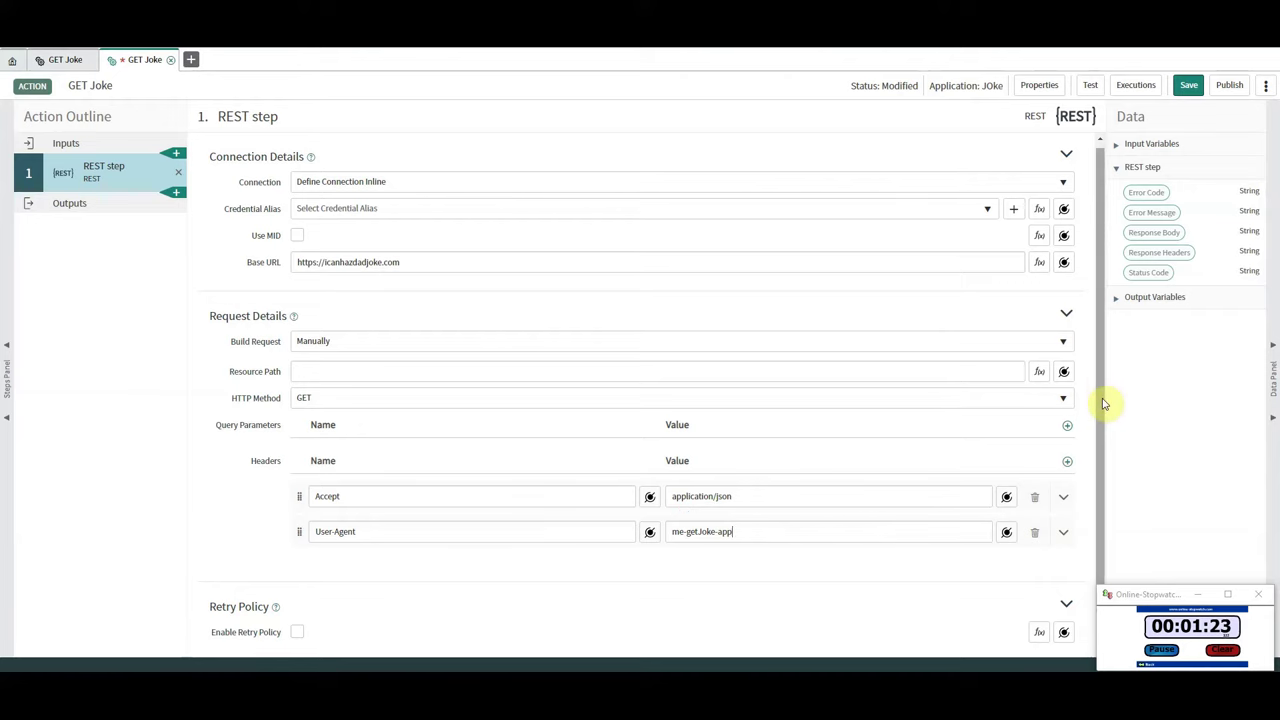
Add a JSON Parser integration step after the REST step
left_click_drag(1103, 403, 1095, 367)
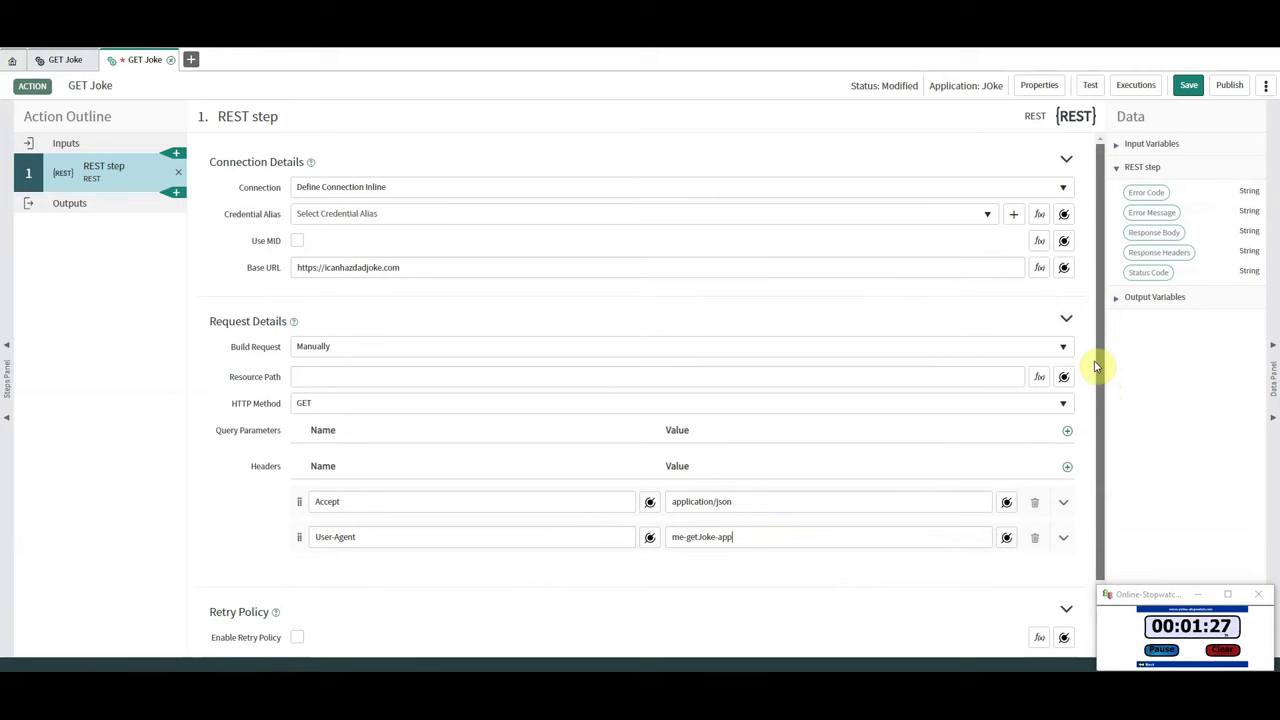
left_click_drag(1095, 367, 1091, 423)
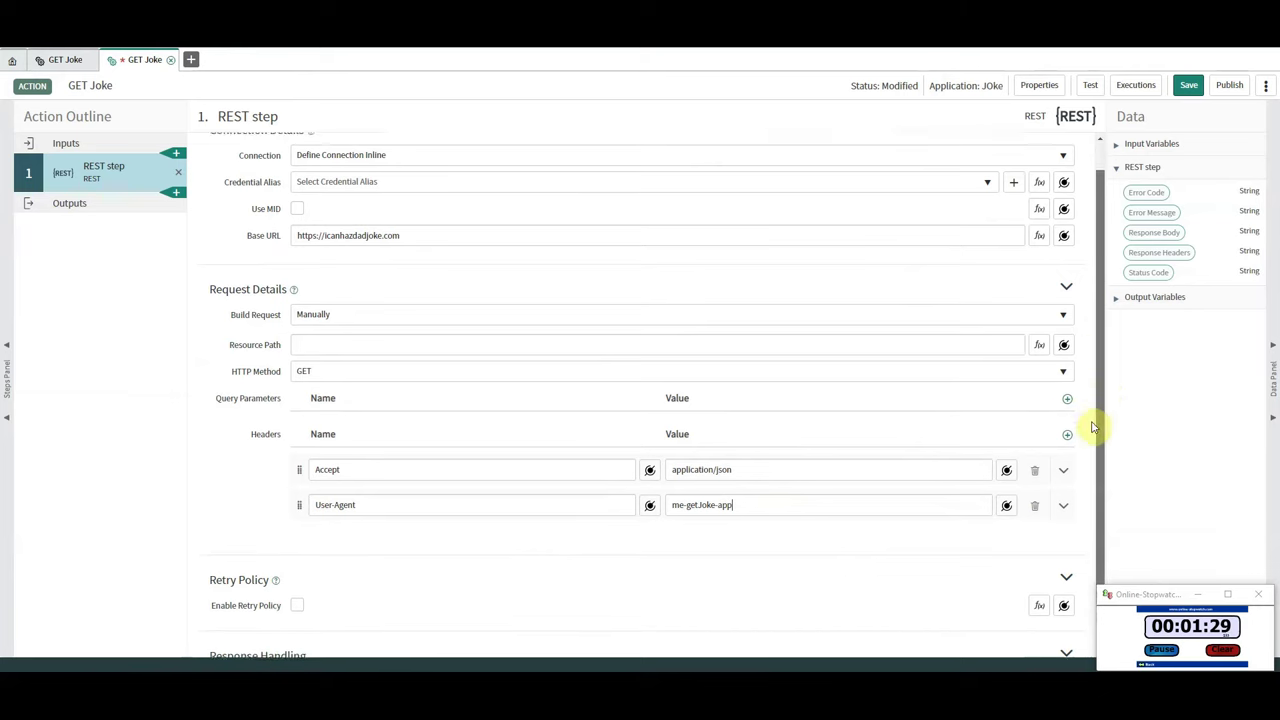
left_click(176, 191)
left_click_drag(1275, 325, 1272, 530)
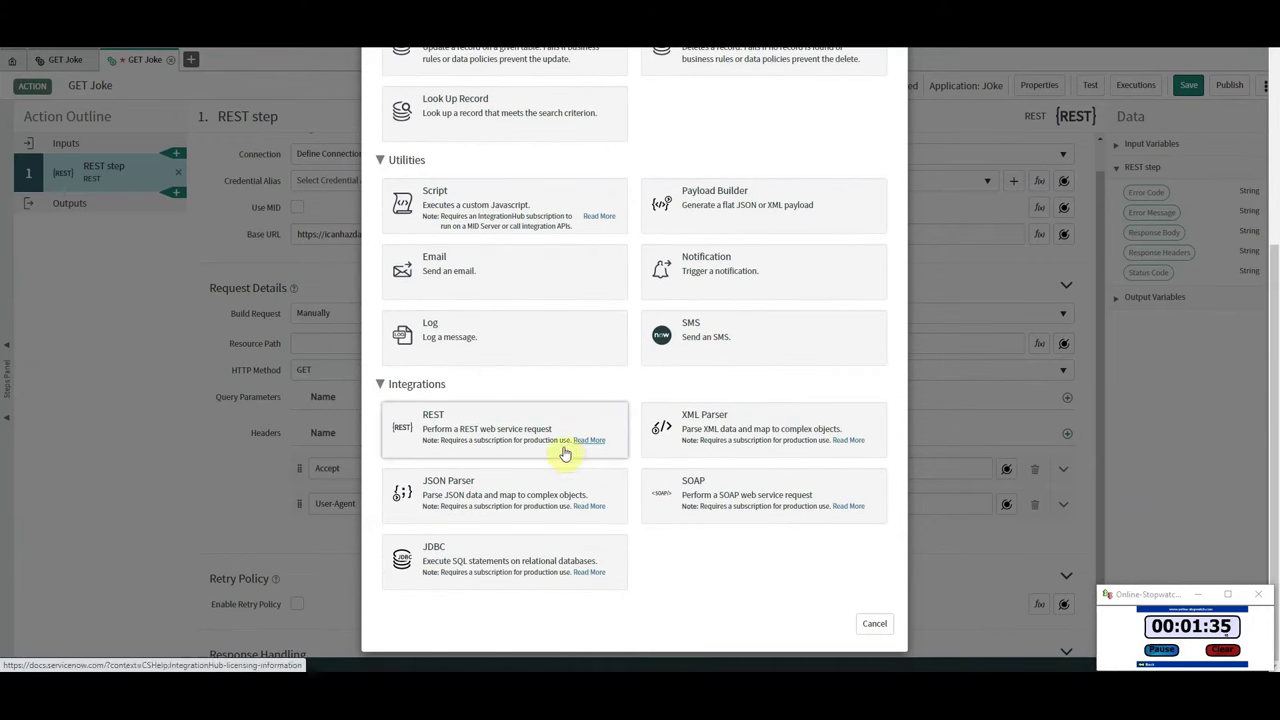
left_click(513, 505)
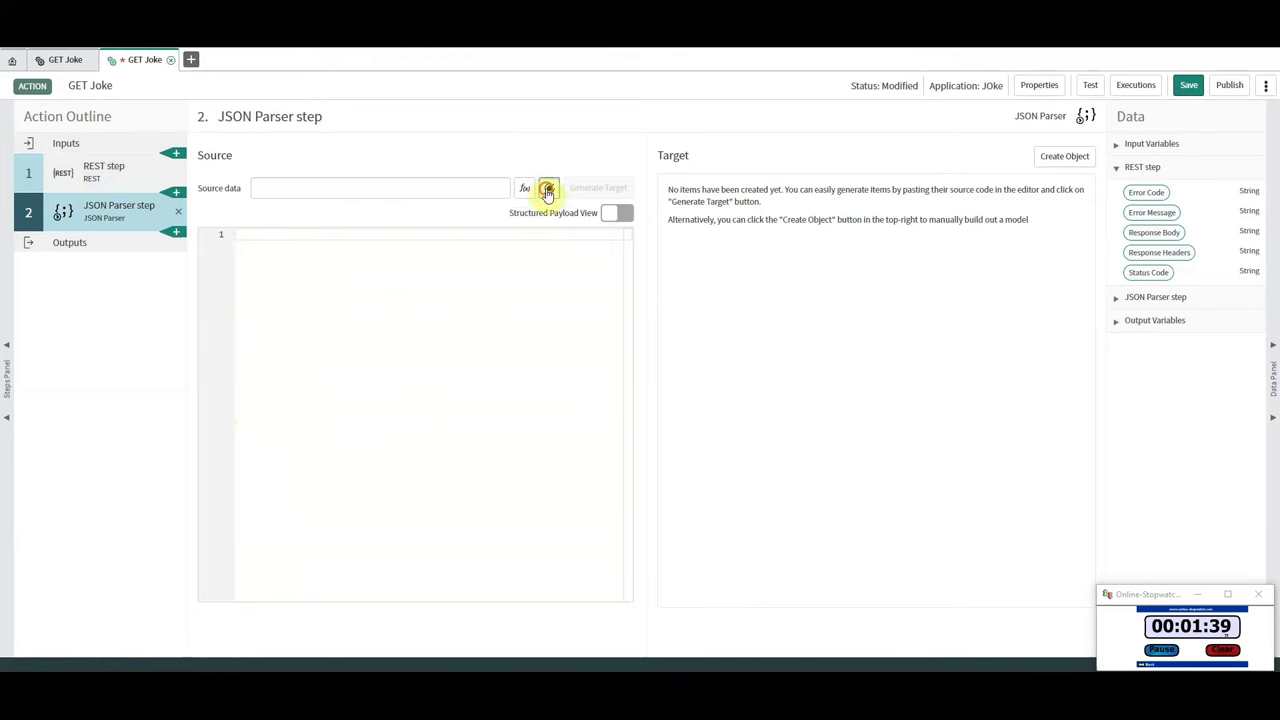
Set the JSON Parser step's source data to the REST step's Response Body
left_click(547, 190)
left_click(551, 256)
left_click(645, 301)
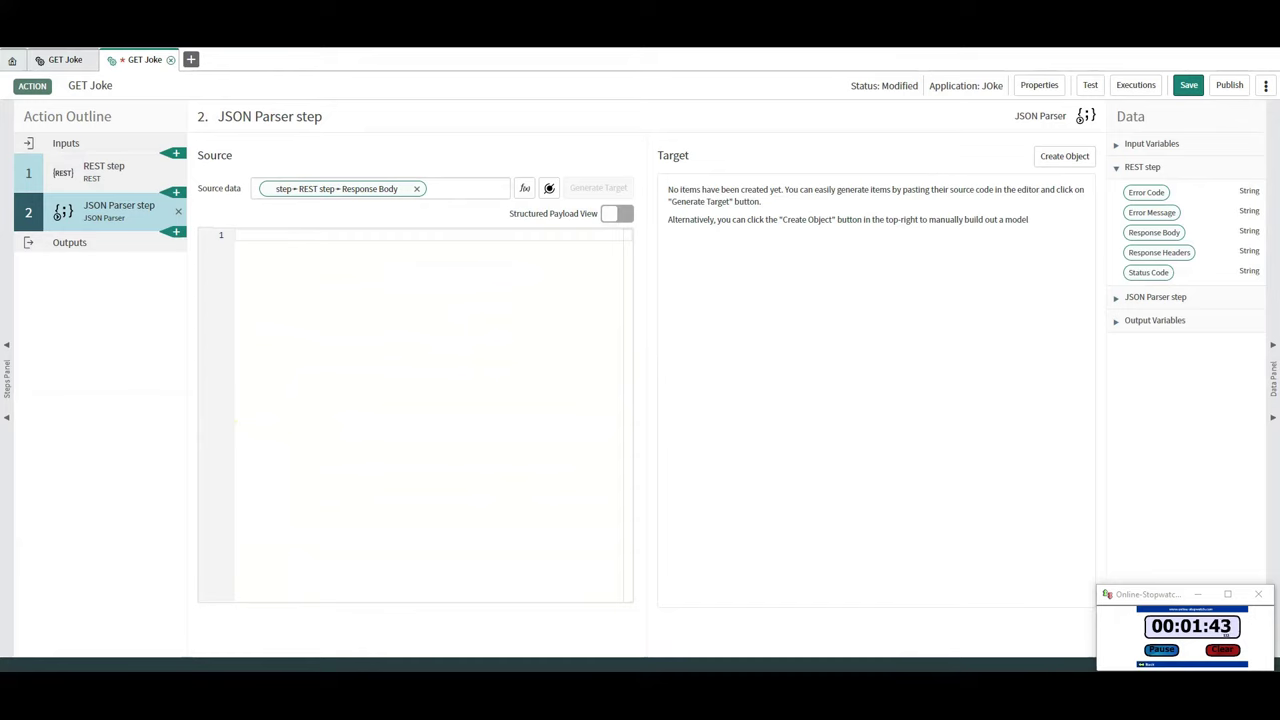
Paste the sample joke JSON with id, joke and status as the source payload, generate the target and expand its root object
left_click(357, 277)
key("ctrl+v")
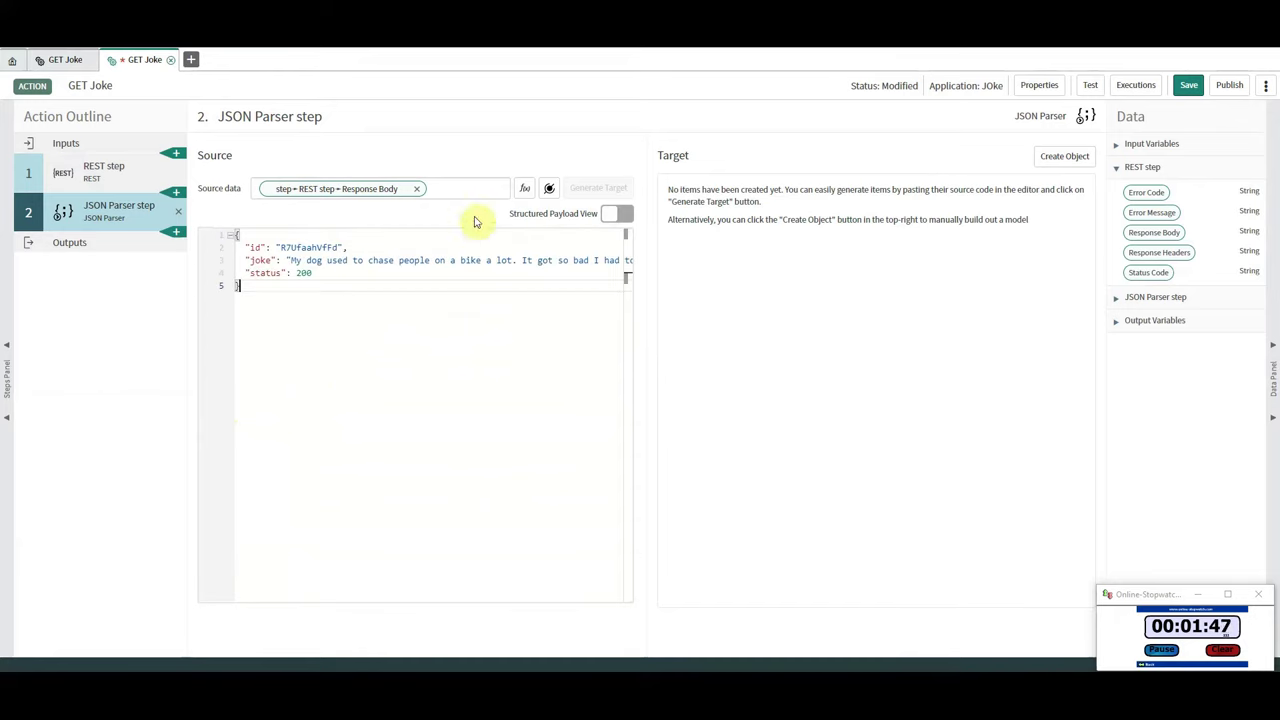
left_click(596, 188)
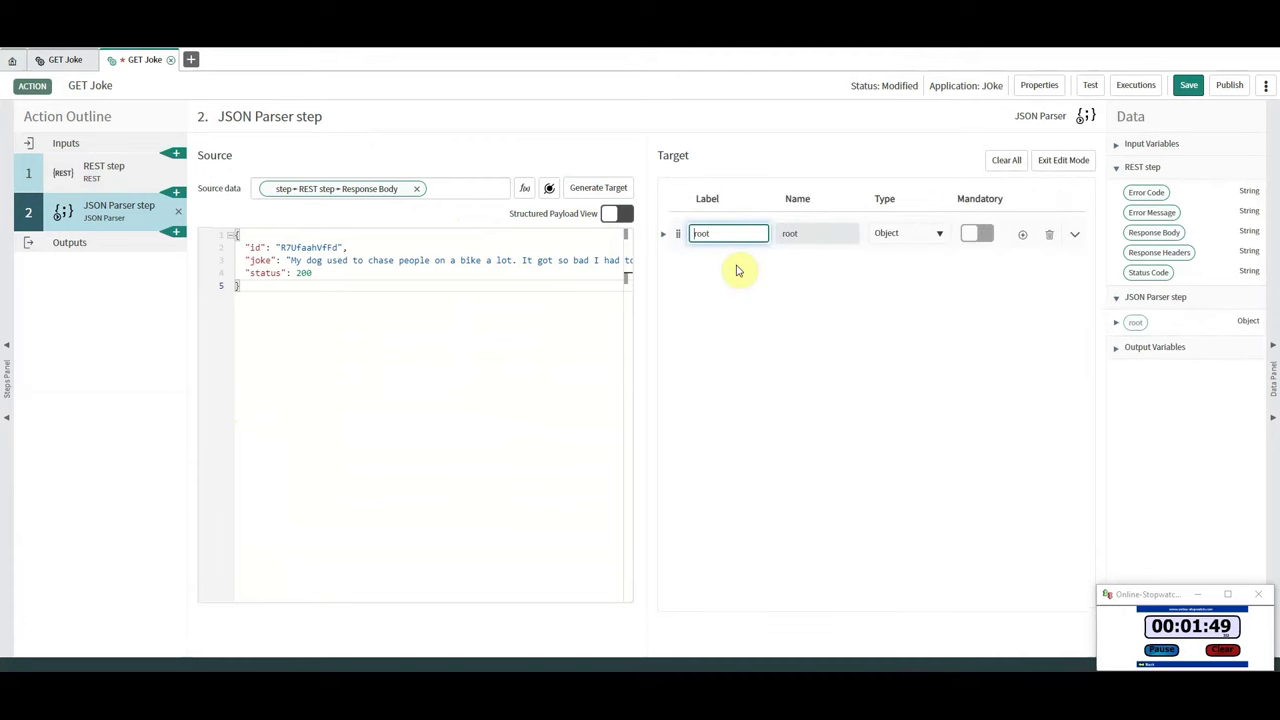
left_click(662, 237)
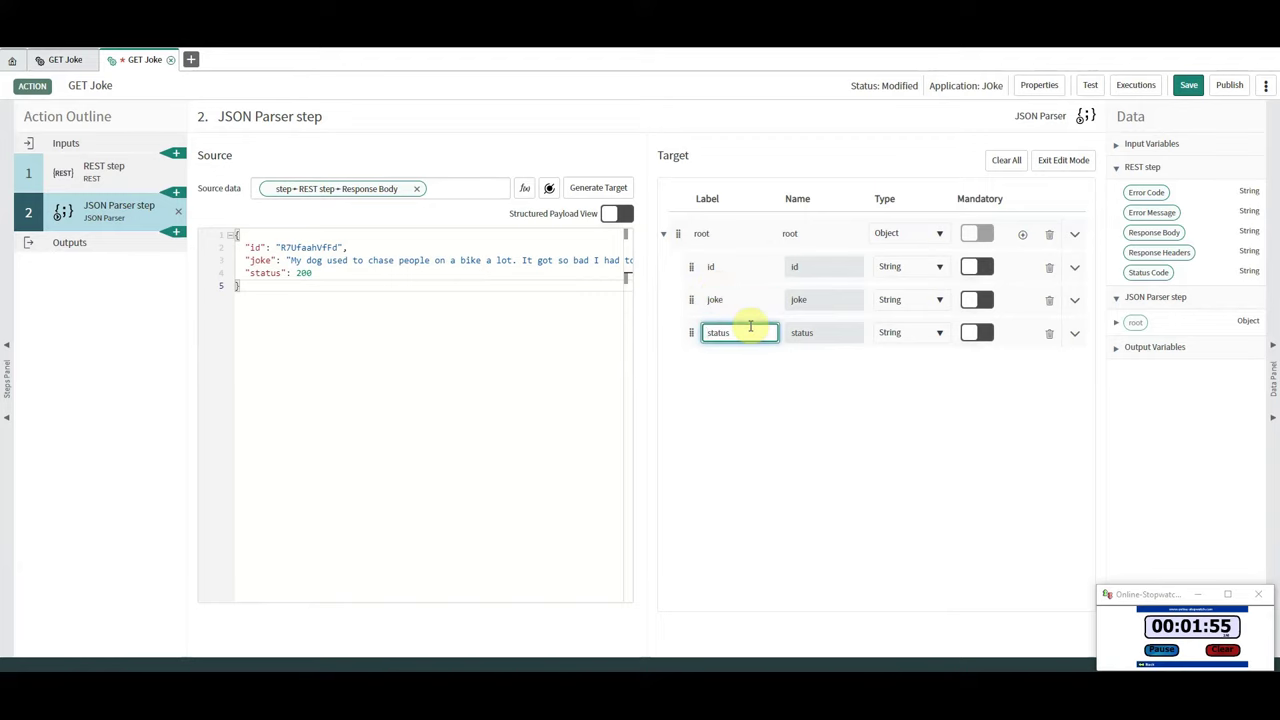
Create an action output labelled Result with the type Object
left_click(105, 243)
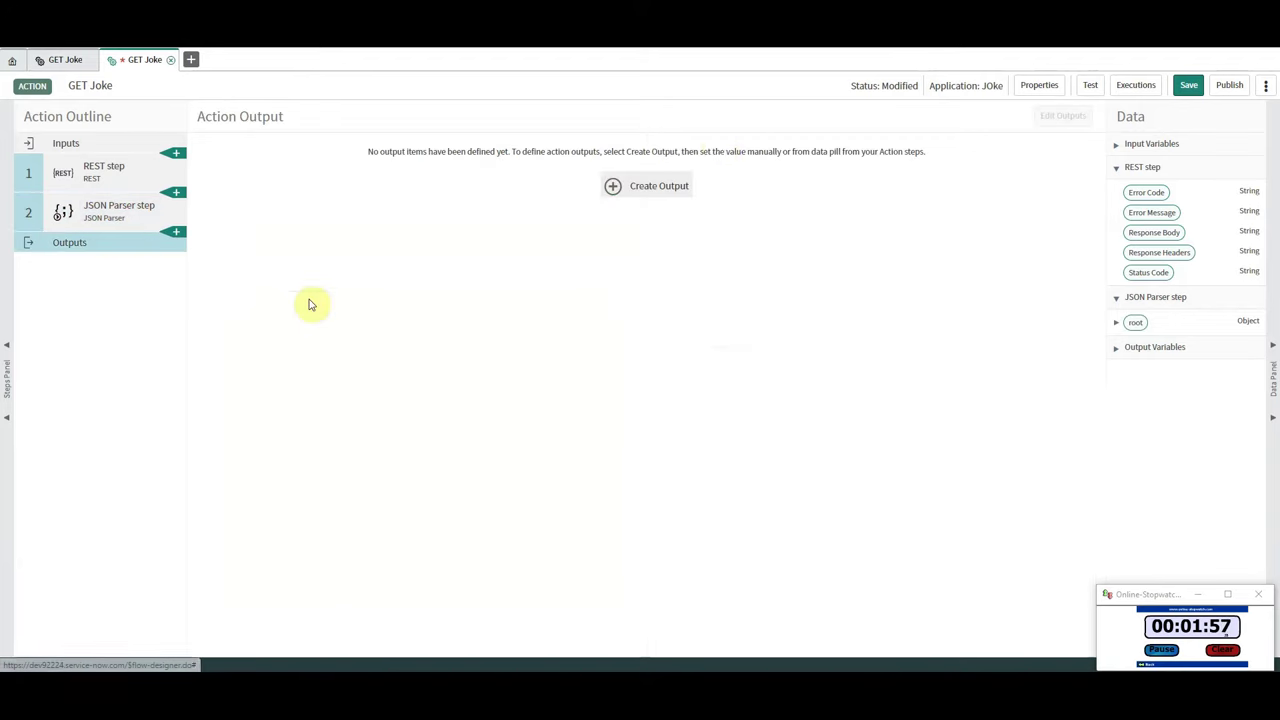
left_click(648, 188)
left_click(242, 189)
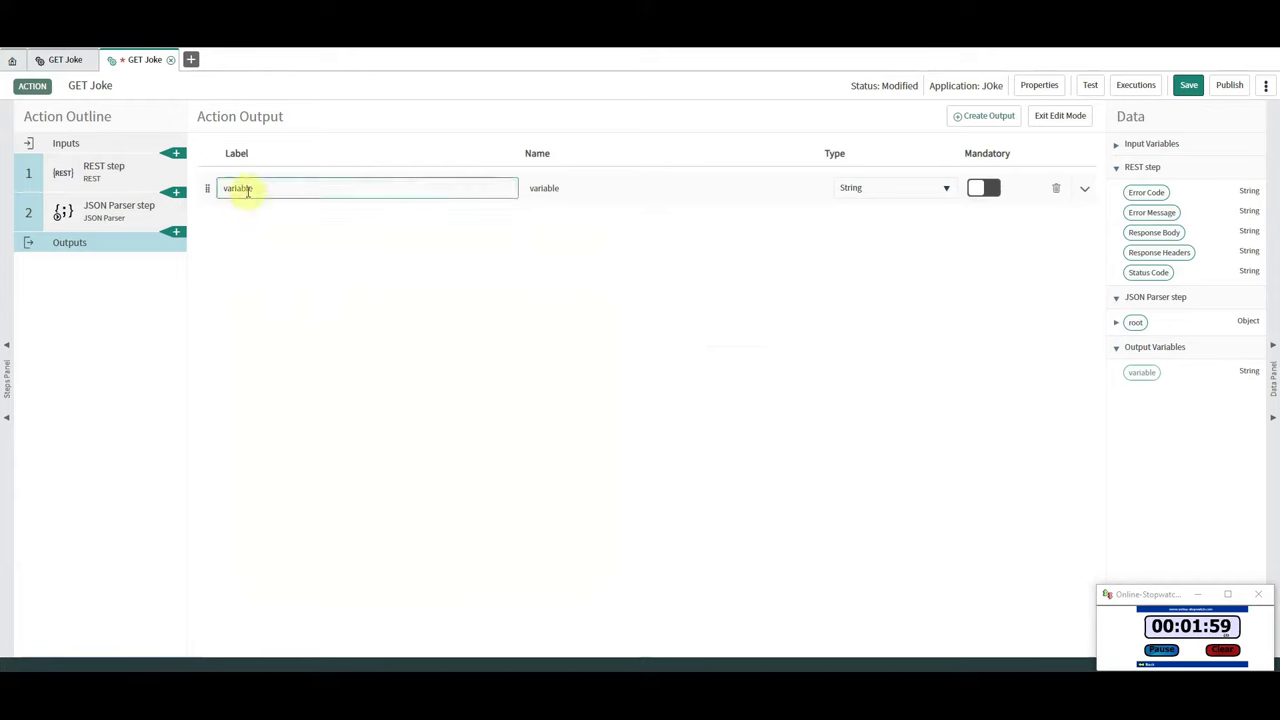
left_click_drag(265, 188, 211, 186)
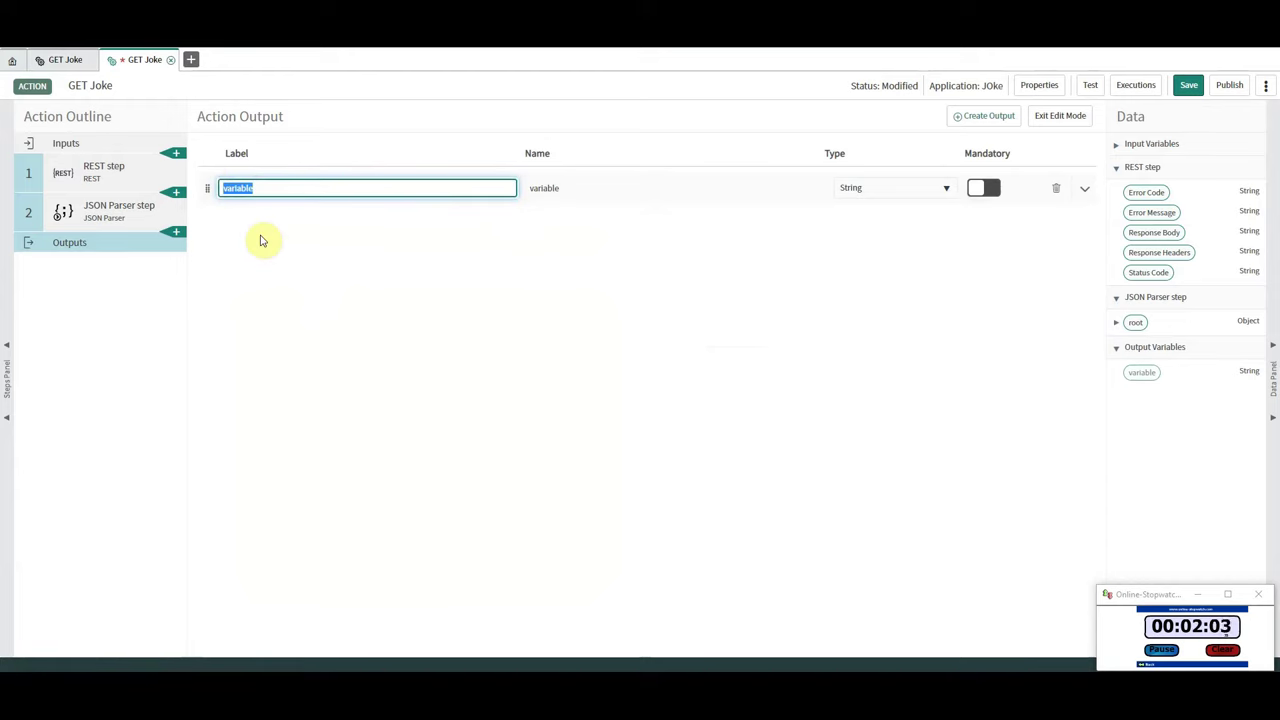
left_click(680, 190)
double_click(545, 188)
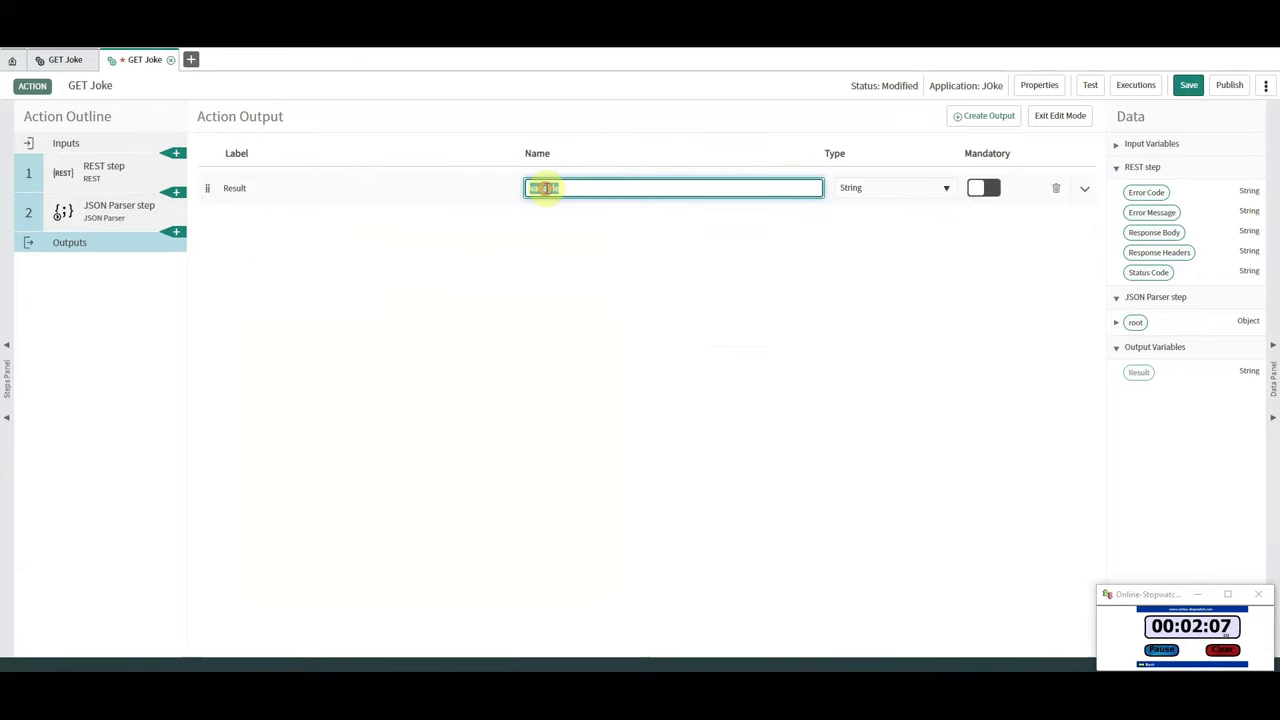
left_click(881, 192)
type("obj")
left_click(872, 254)
Map the Result output to the JSON Parser step's root object and save the action
left_click(108, 222)
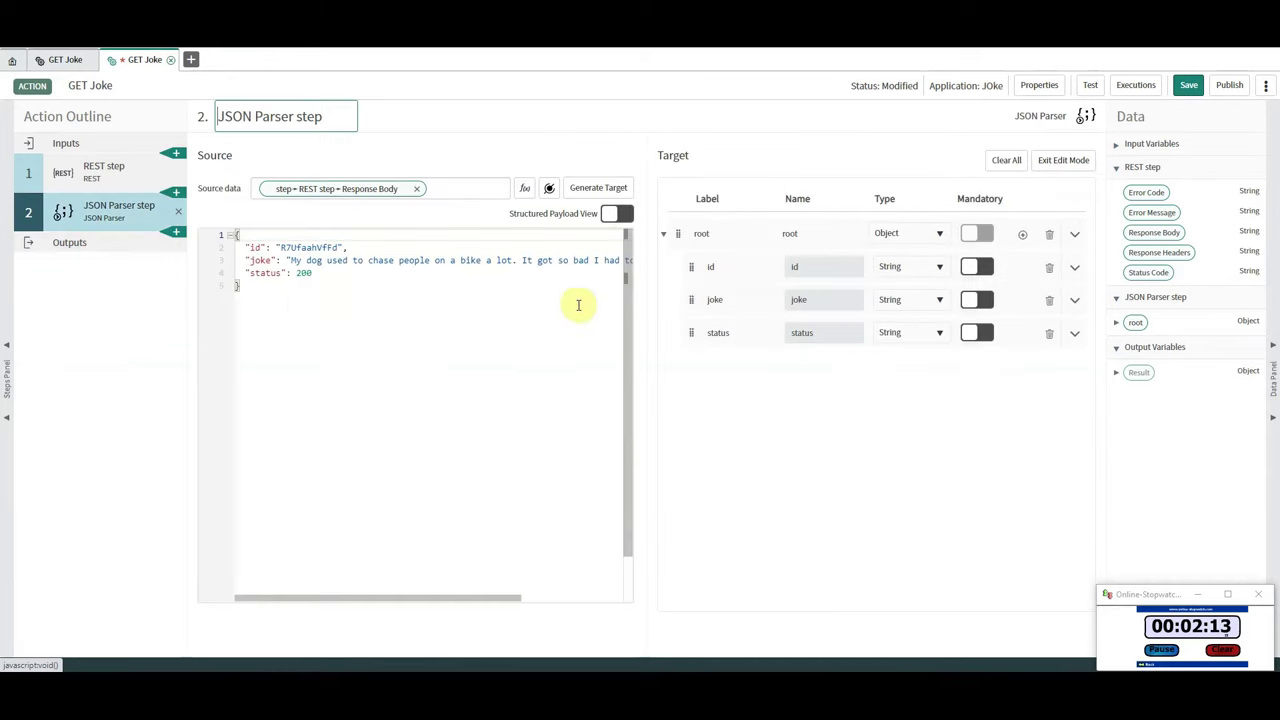
left_click(65, 243)
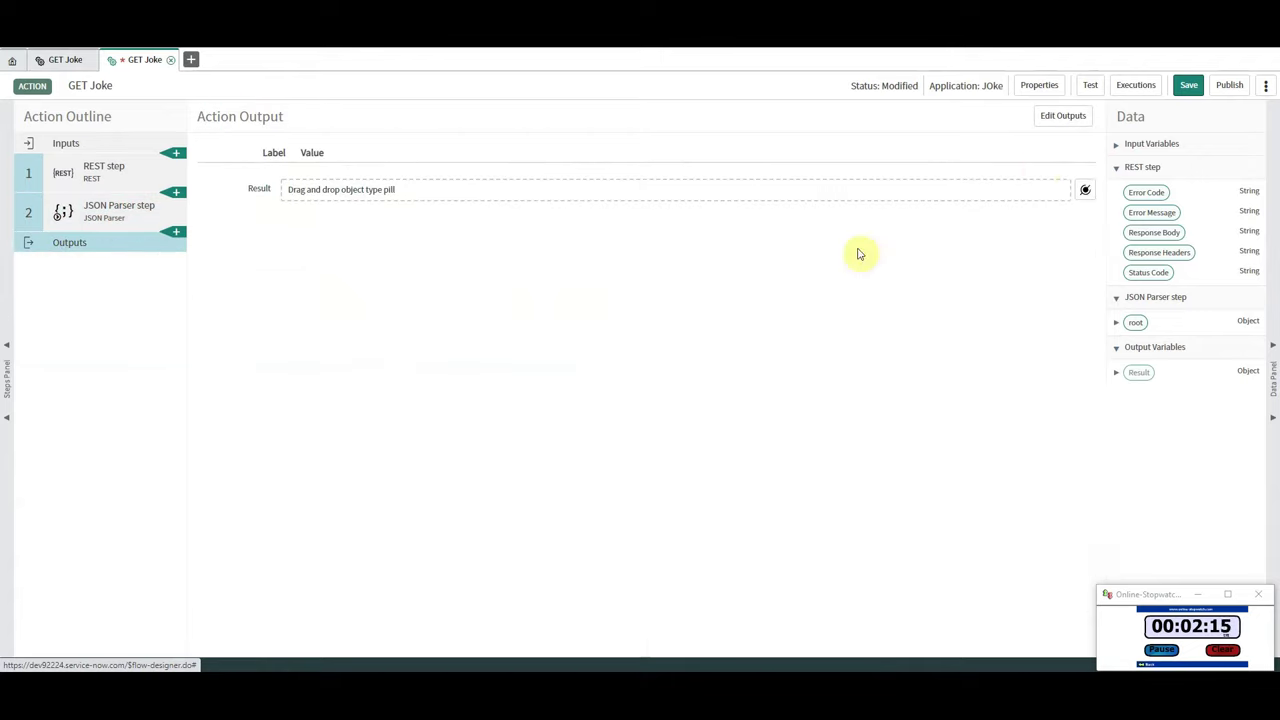
left_click(1085, 189)
left_click(1052, 278)
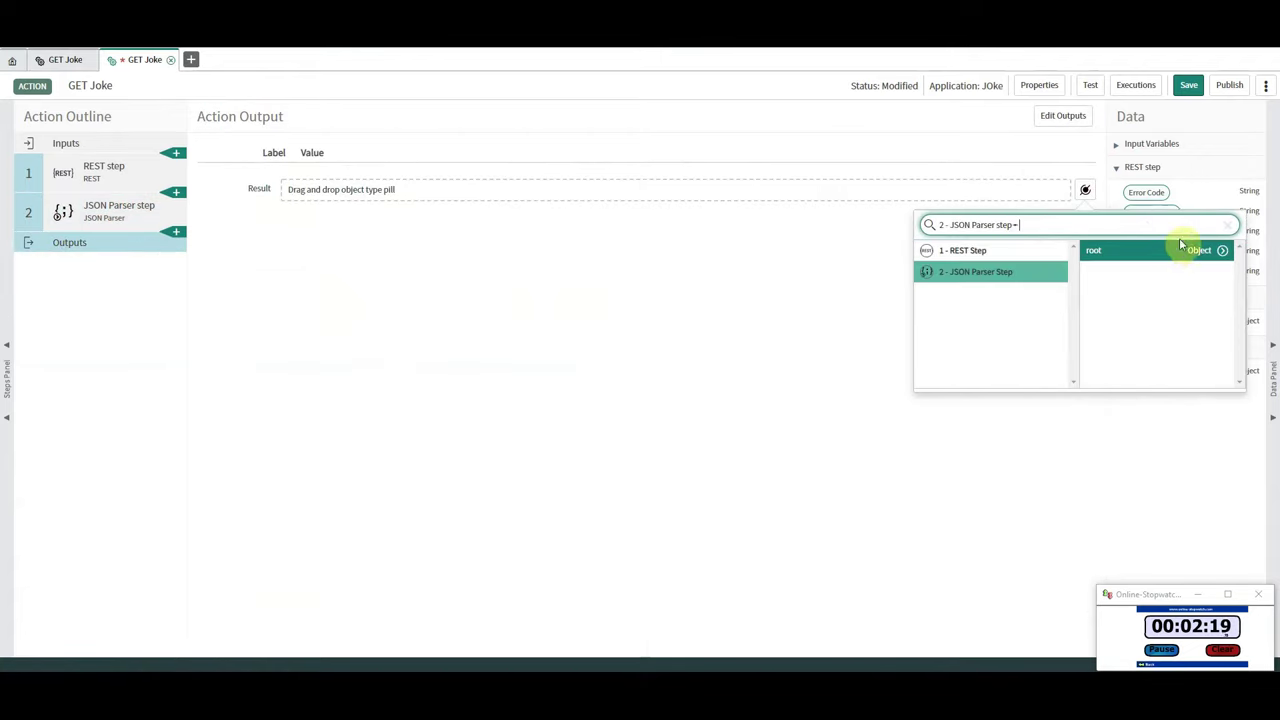
left_click(1176, 251)
left_click(1189, 85)
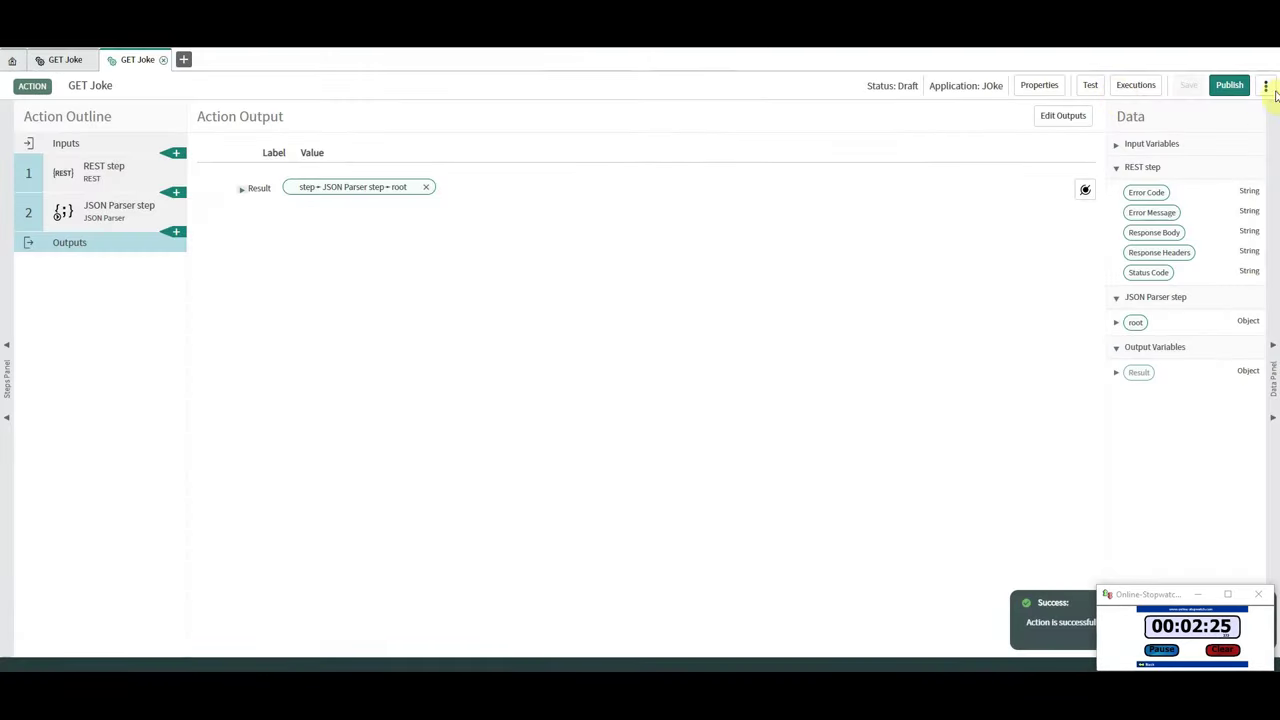
Switch to Studio and create a new Access Control application file
left_click(1268, 87)
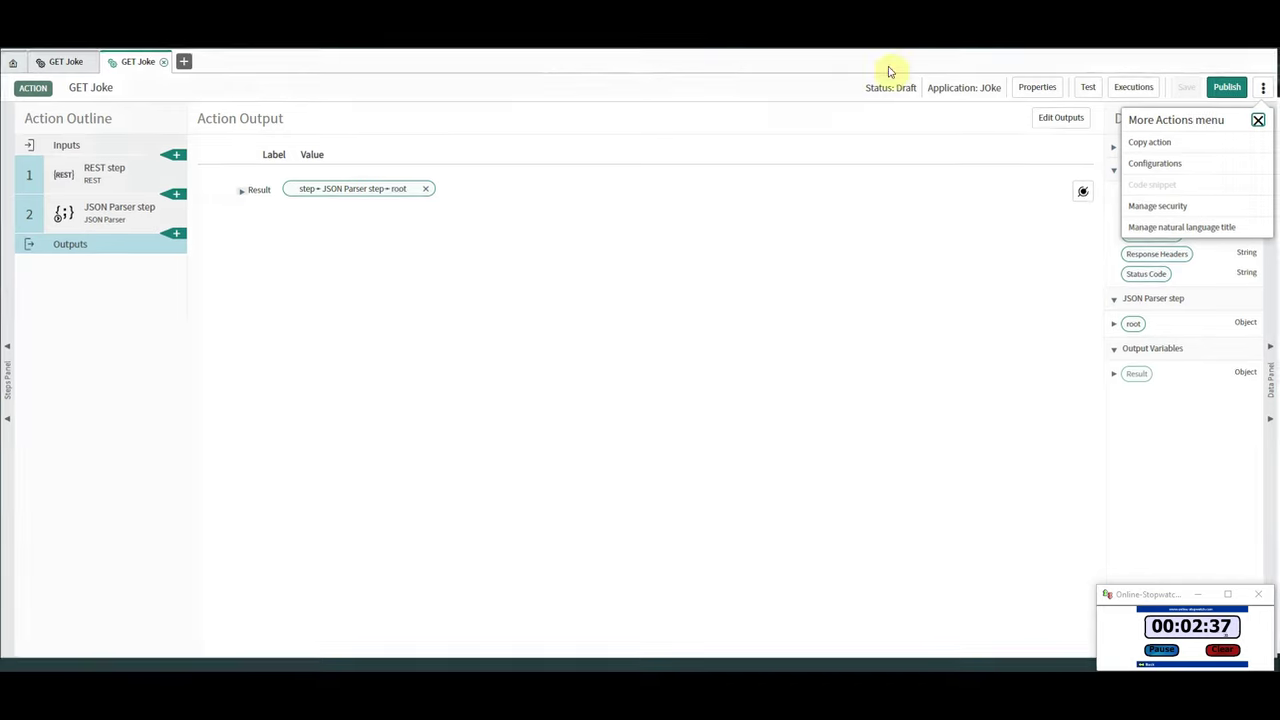
left_click(181, 57)
left_click(44, 75)
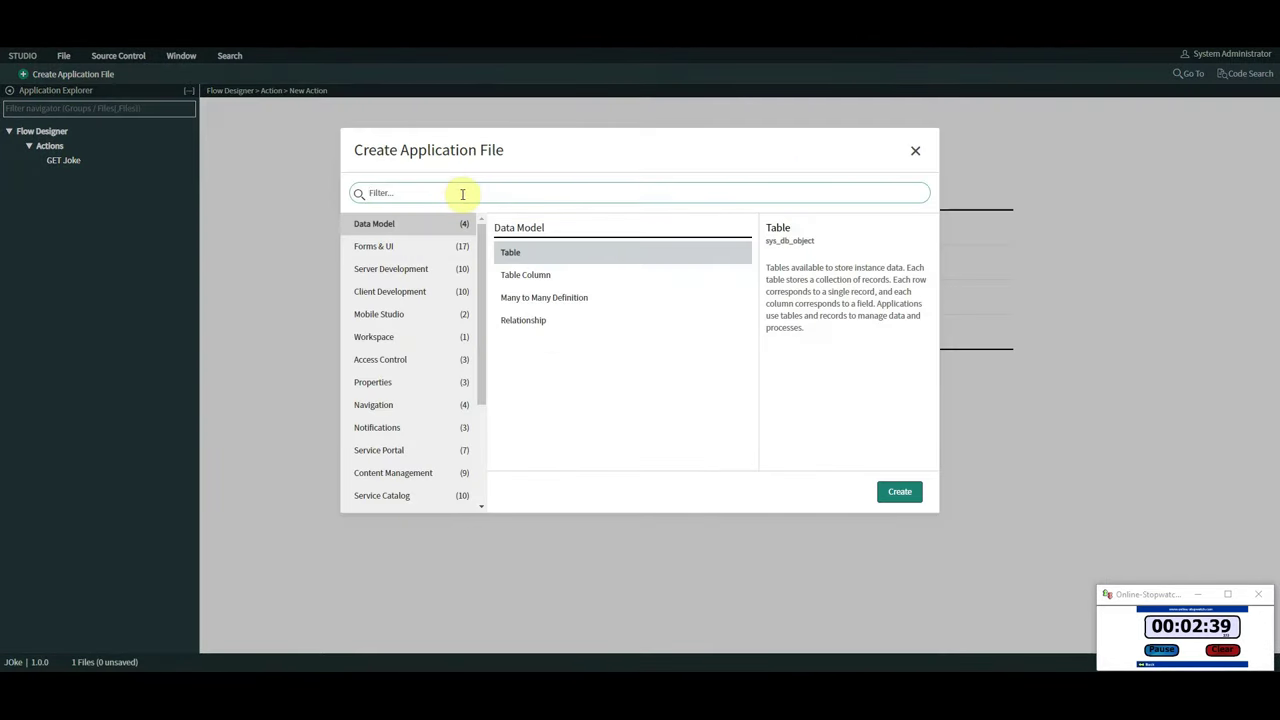
type("acces")
left_click(551, 254)
left_click(902, 493)
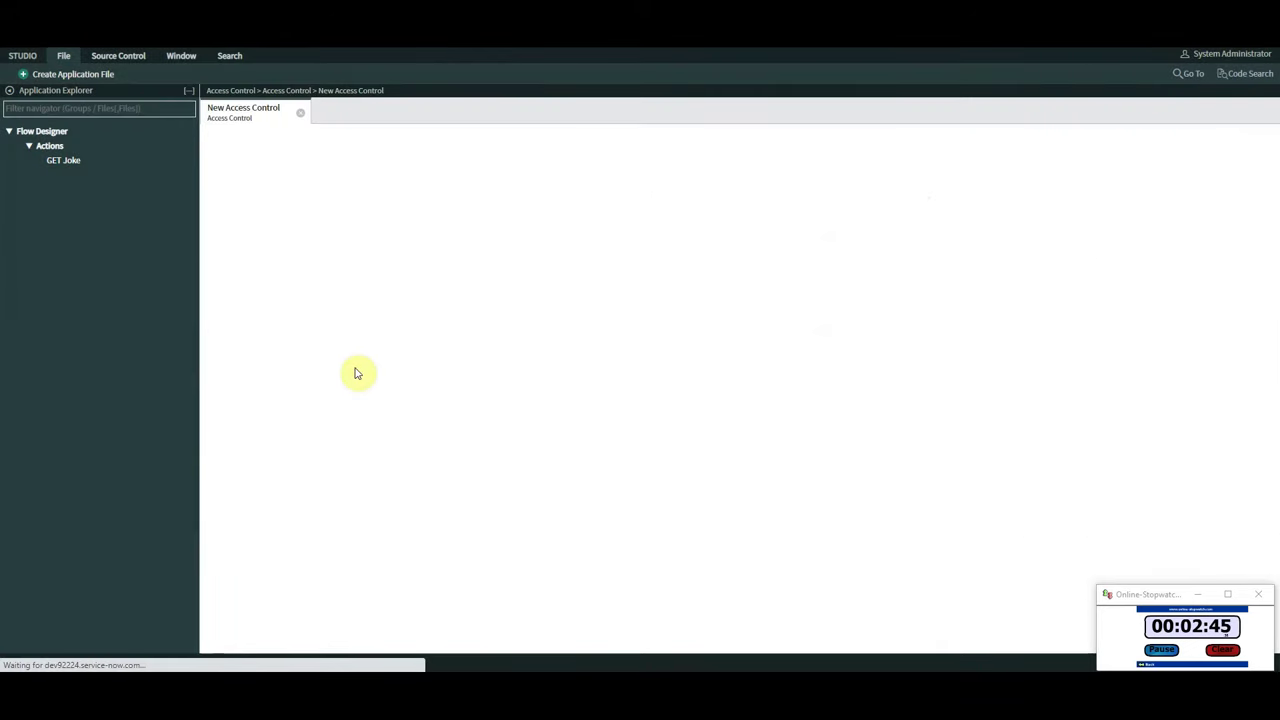
Set the access control's type to client_callable_flow_object, name it Call Action and submit it
left_click(518, 190)
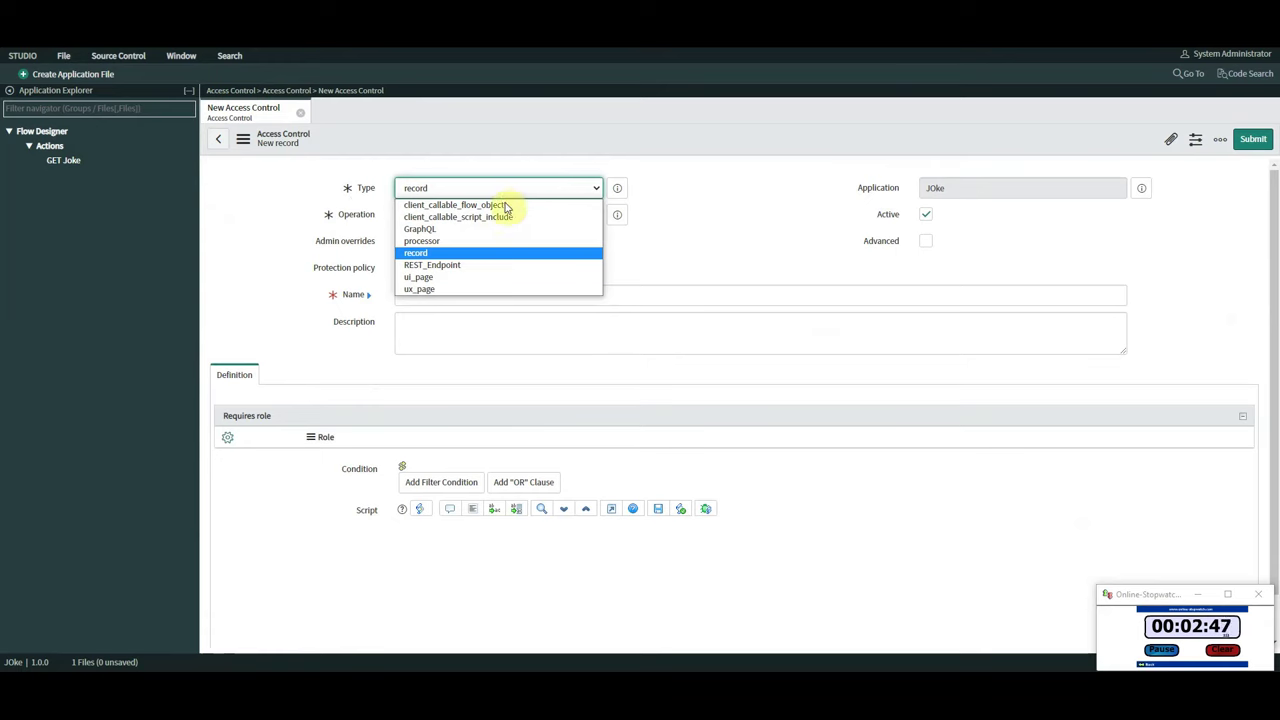
left_click(486, 205)
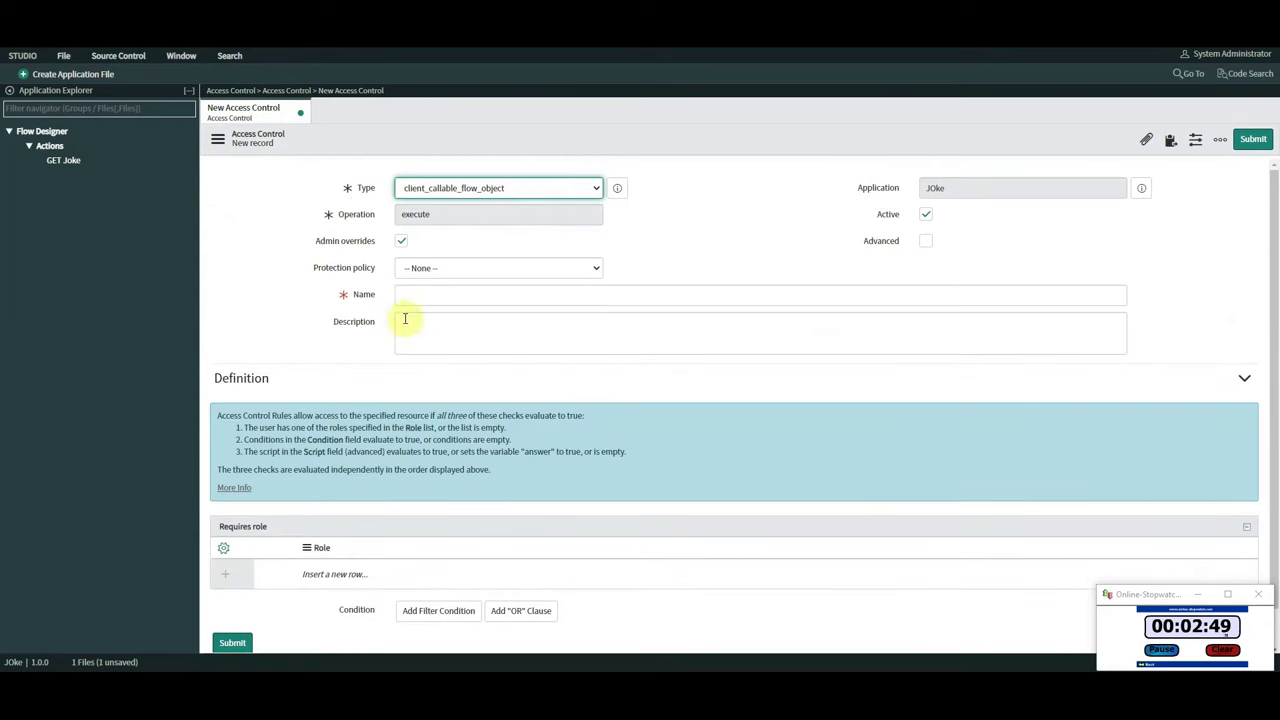
left_click(465, 294)
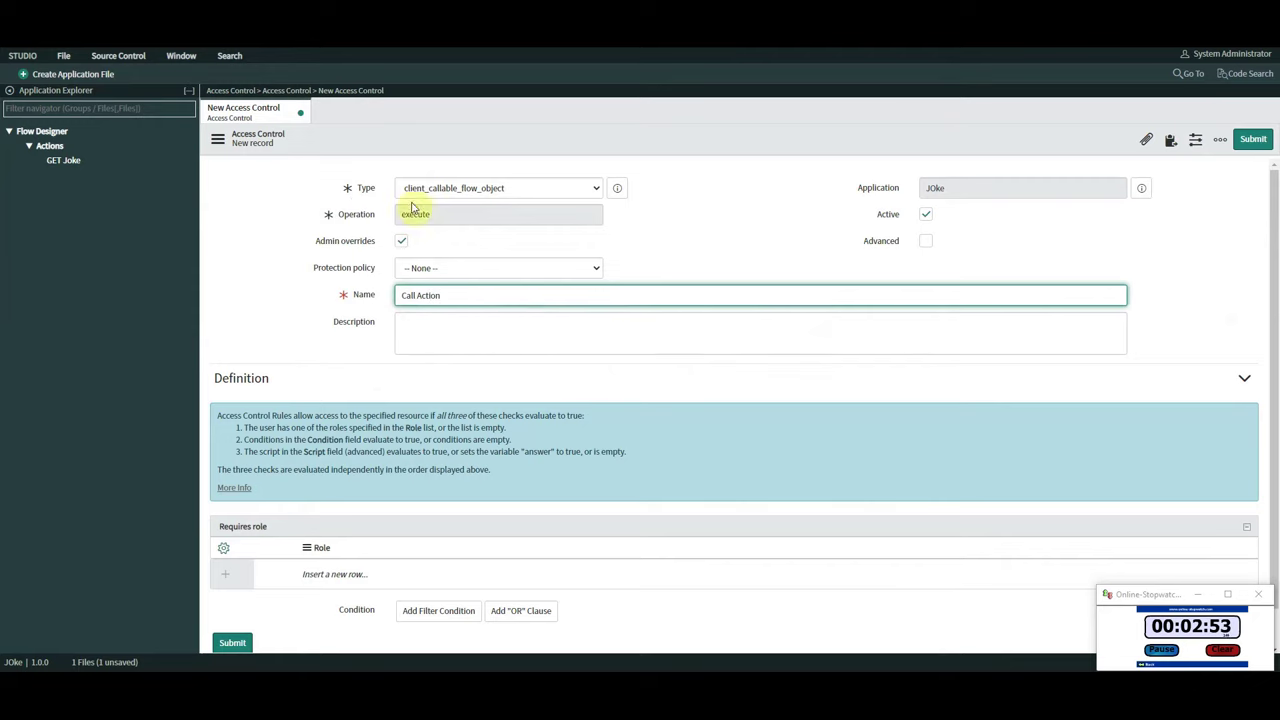
left_click(1253, 139)
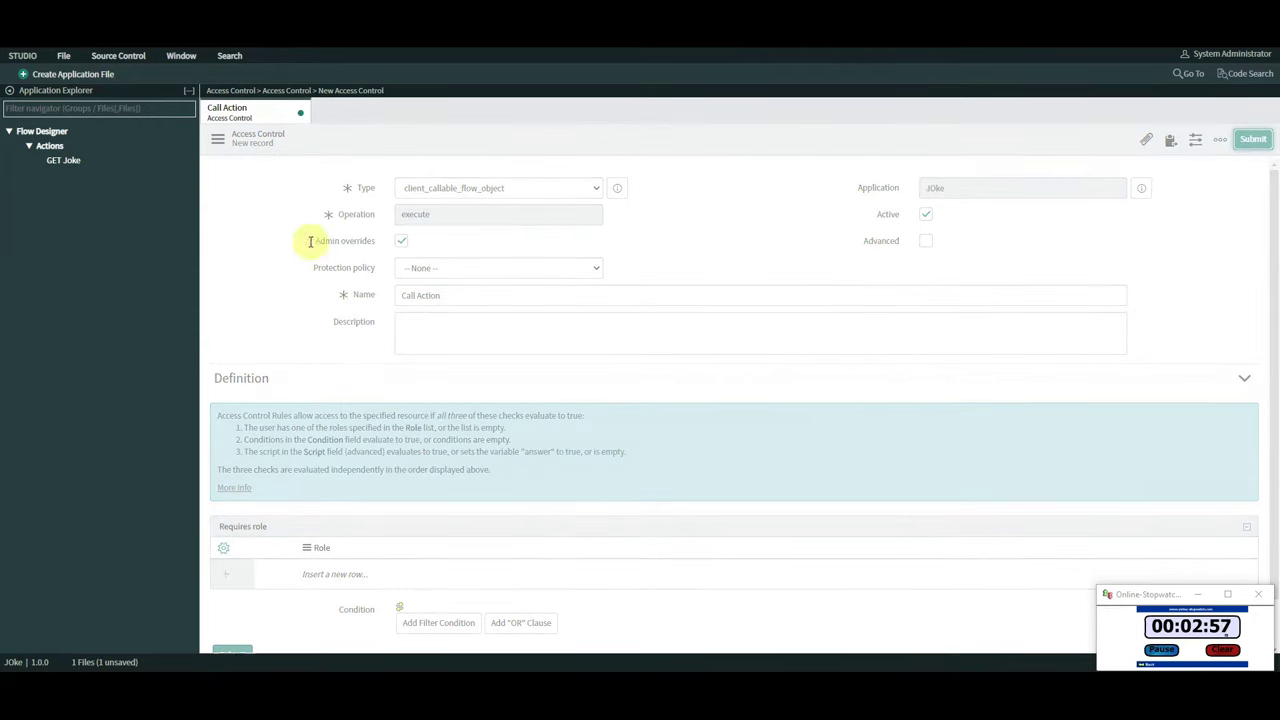
In the GET Joke action's security settings, make it callable by client API with the Call Action ACL and update the record
left_click(80, 164)
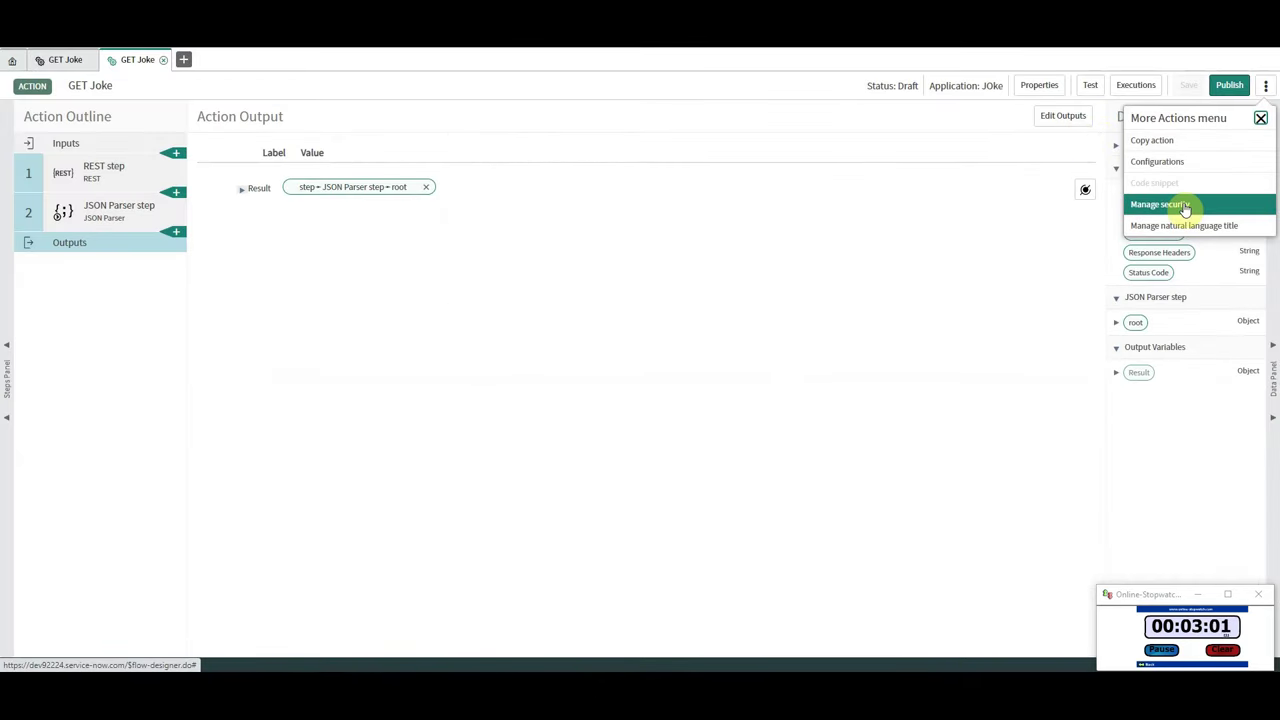
left_click(1180, 205)
left_click_drag(354, 155, 582, 157)
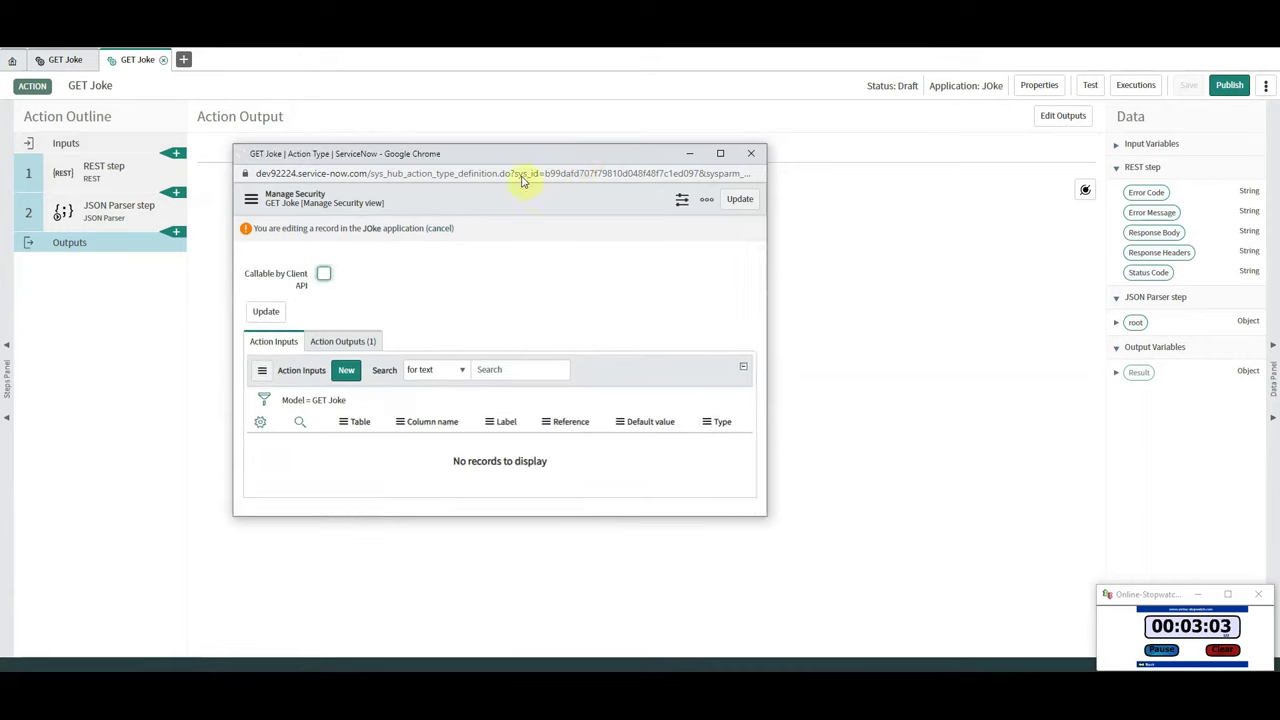
left_click(322, 274)
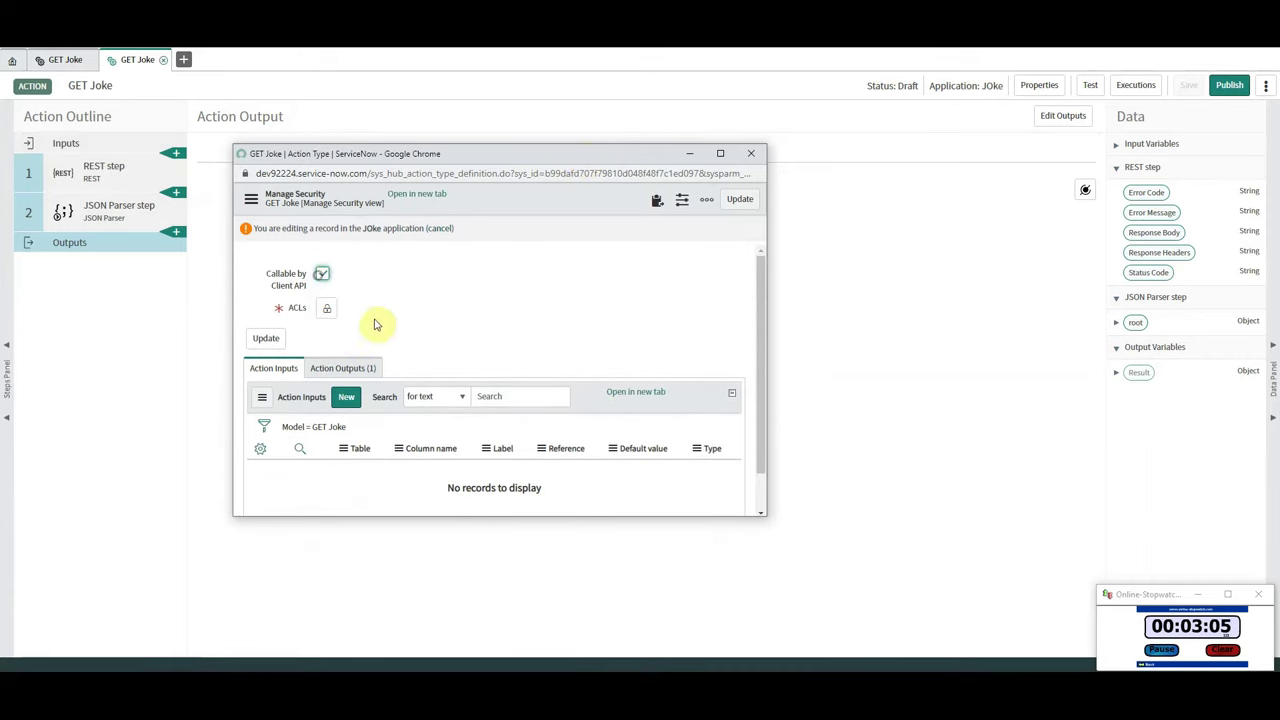
left_click(323, 308)
left_click(669, 425)
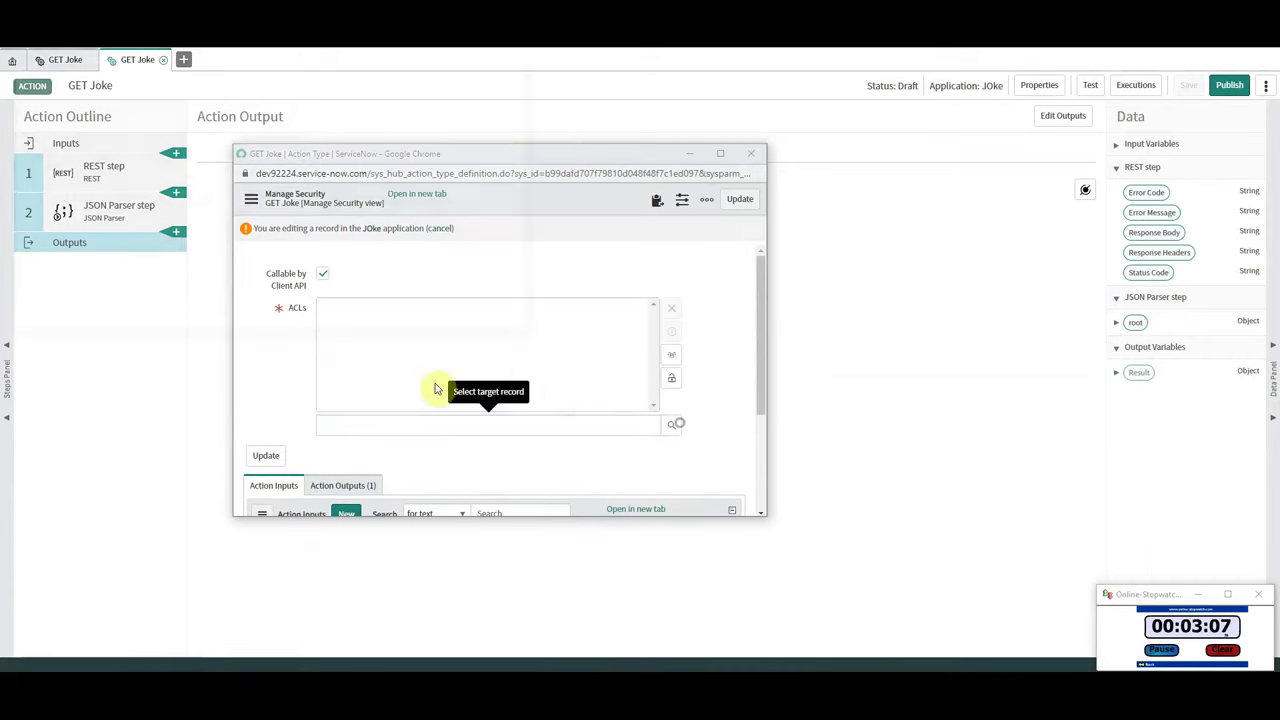
left_click(70, 155)
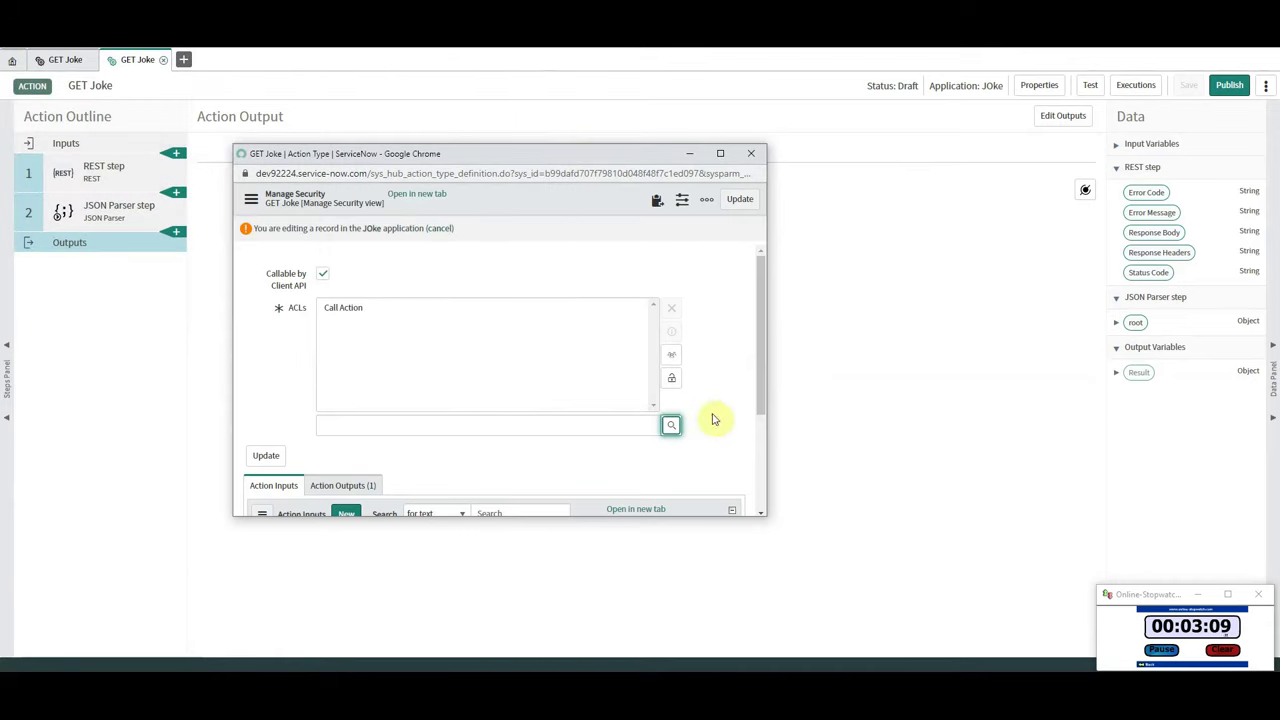
left_click(671, 378)
left_click(740, 199)
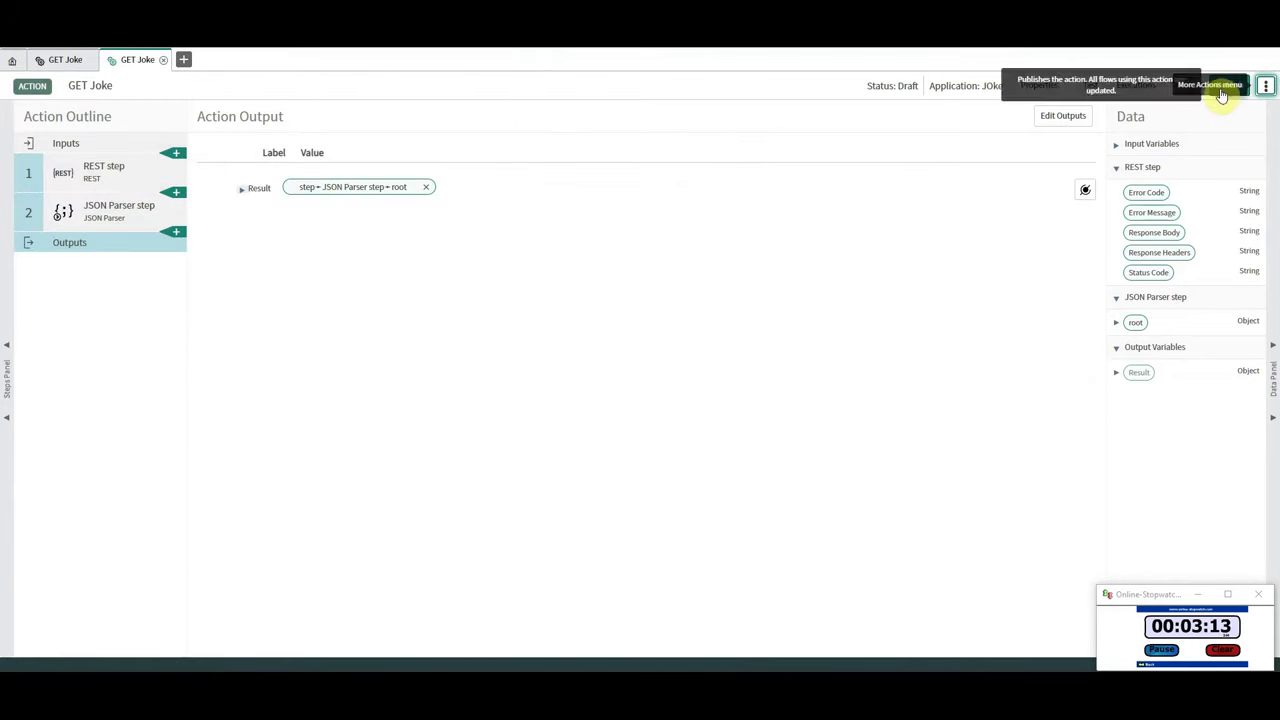
Publish the GET Joke action and copy its complete client code snippet
left_click(1230, 86)
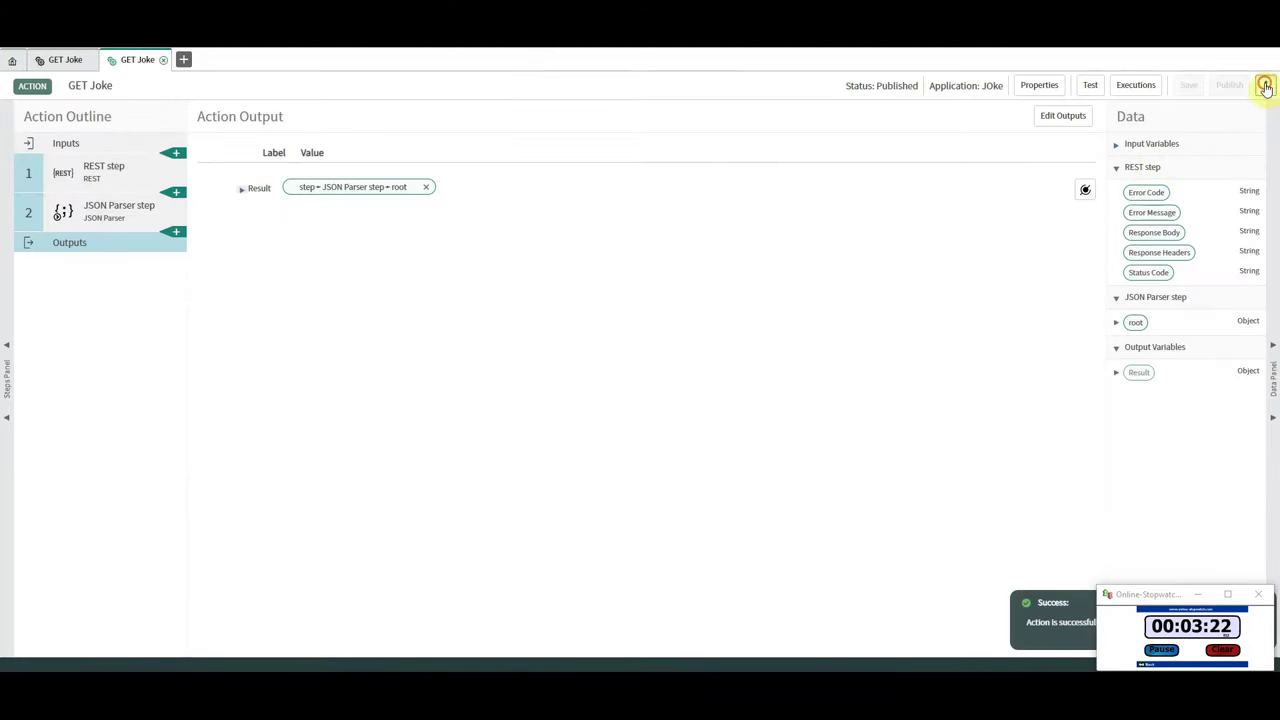
left_click(1265, 88)
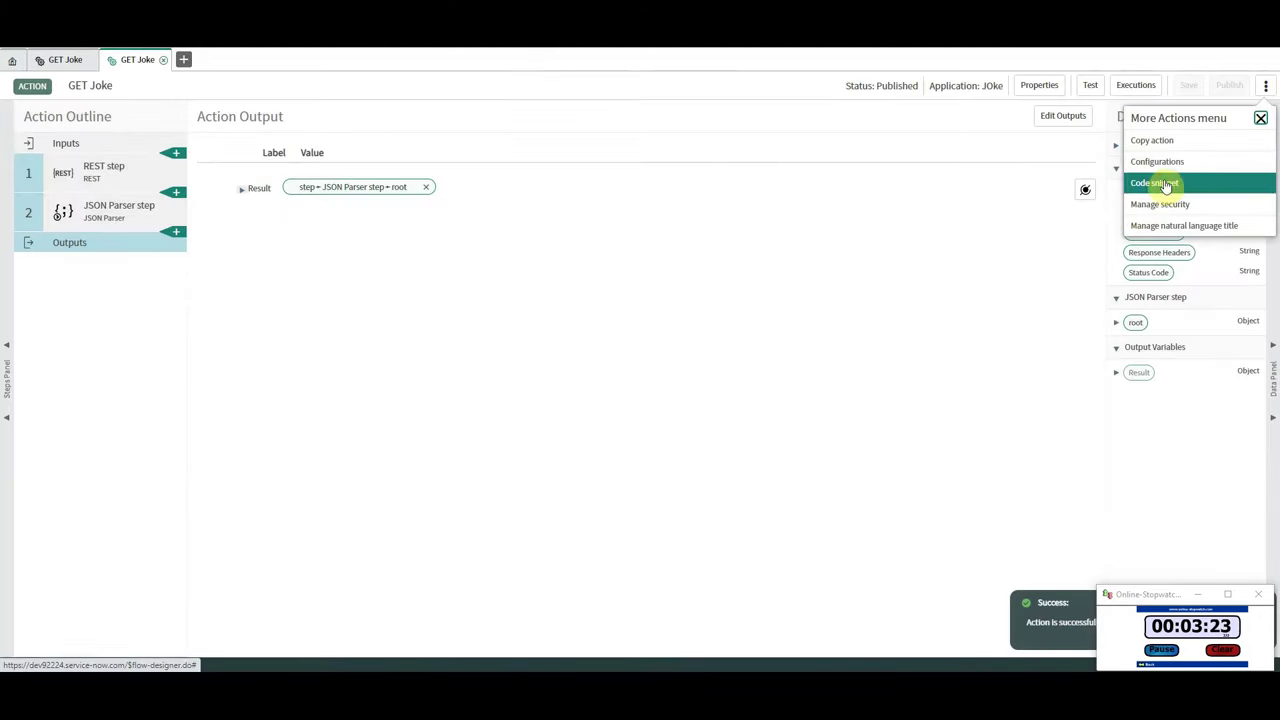
left_click(1163, 183)
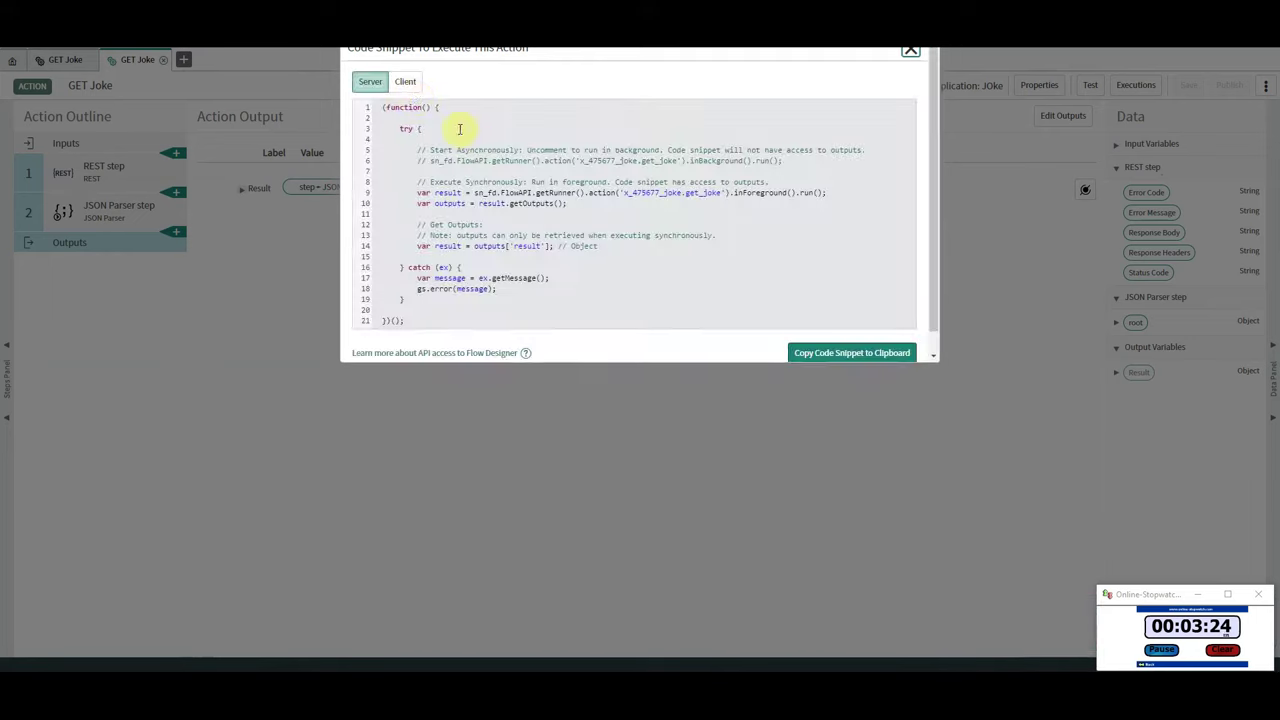
left_click(405, 82)
left_click_drag(409, 297, 369, 99)
key("ctrl+c")
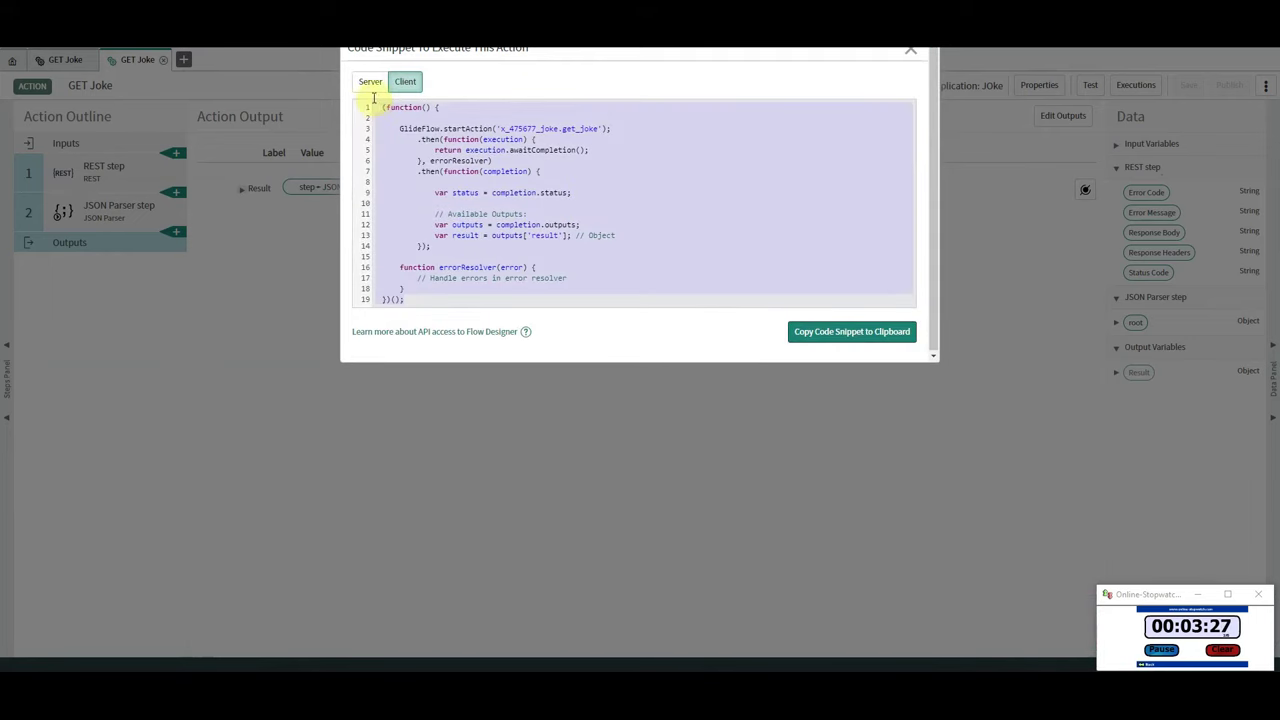
left_click(910, 49)
Return to Studio and create a new UI Action application file
key("ctrl+shift+Tab")
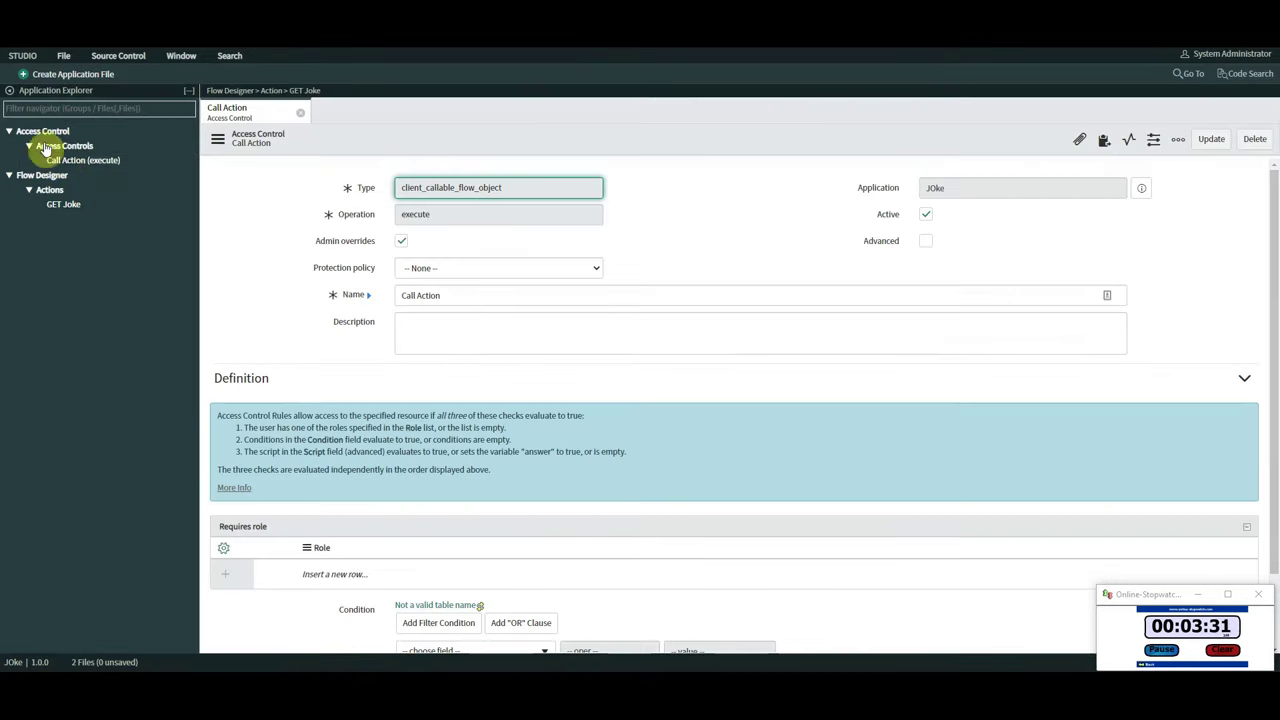
left_click(51, 74)
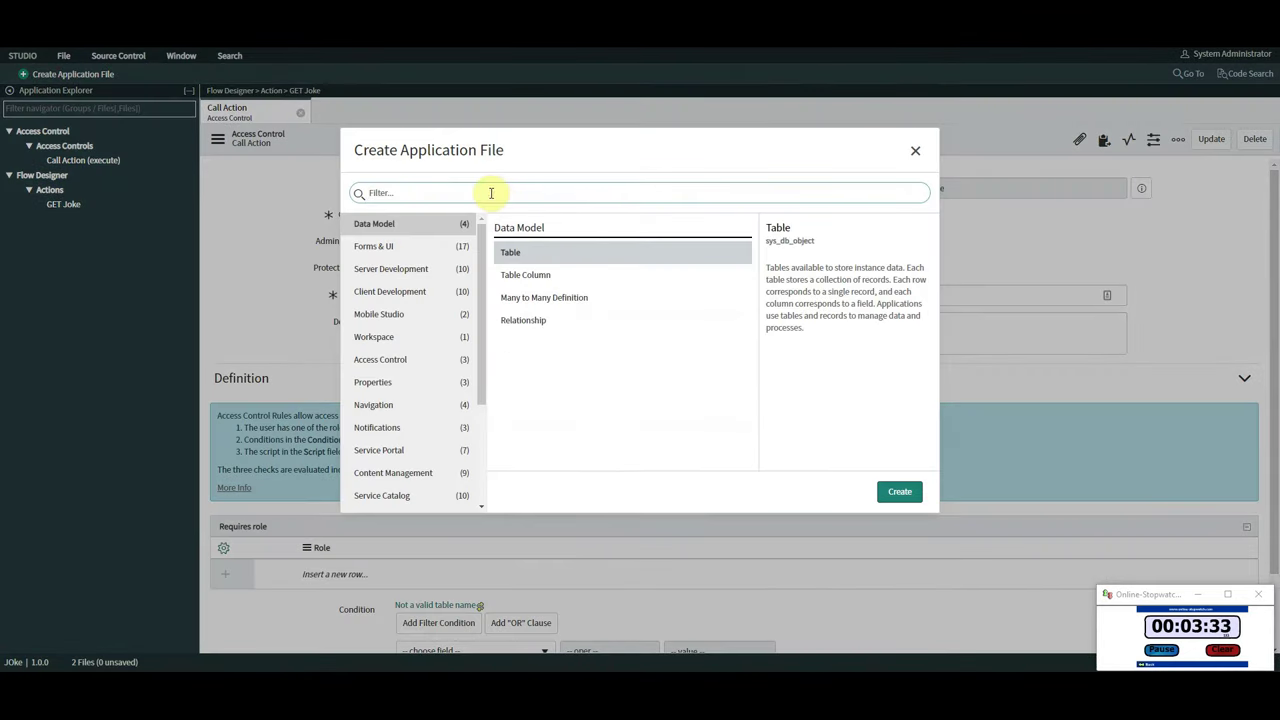
type("ui ac")
left_click(530, 254)
left_click(900, 492)
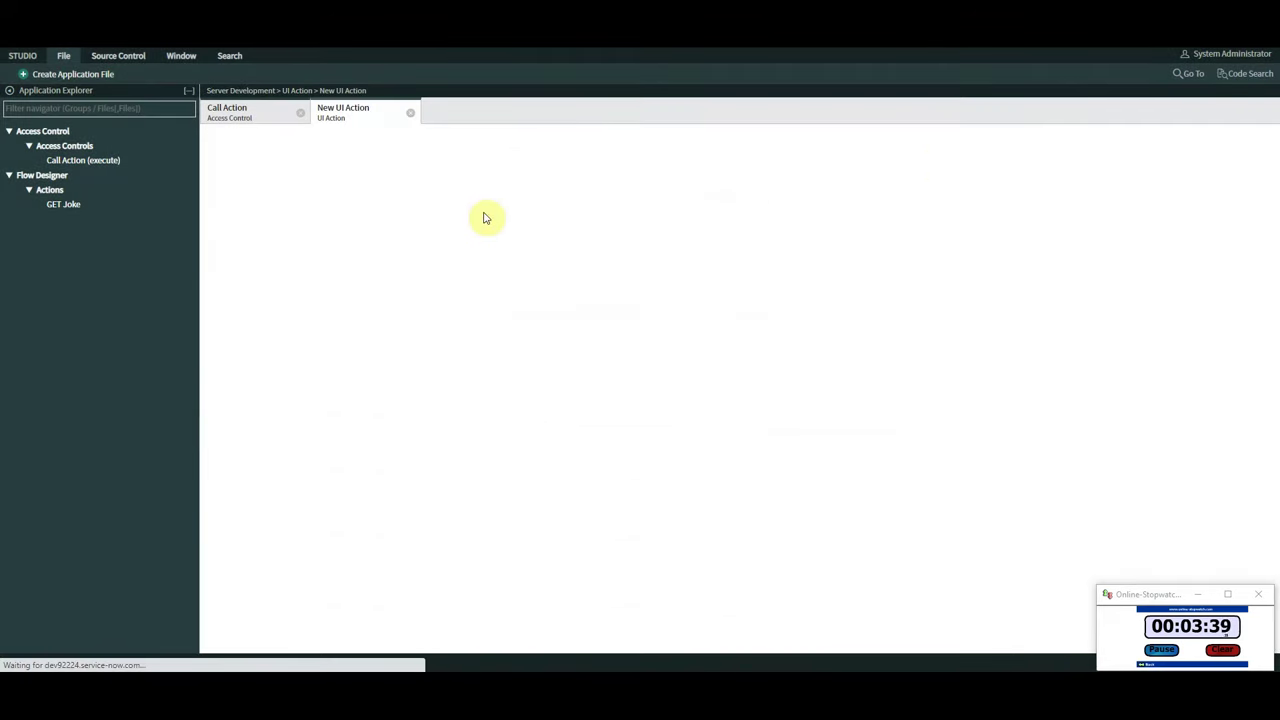
Name the UI action Get Joke and set its table to Incident
left_click(441, 188)
type("Get Joke")
left_click(452, 220)
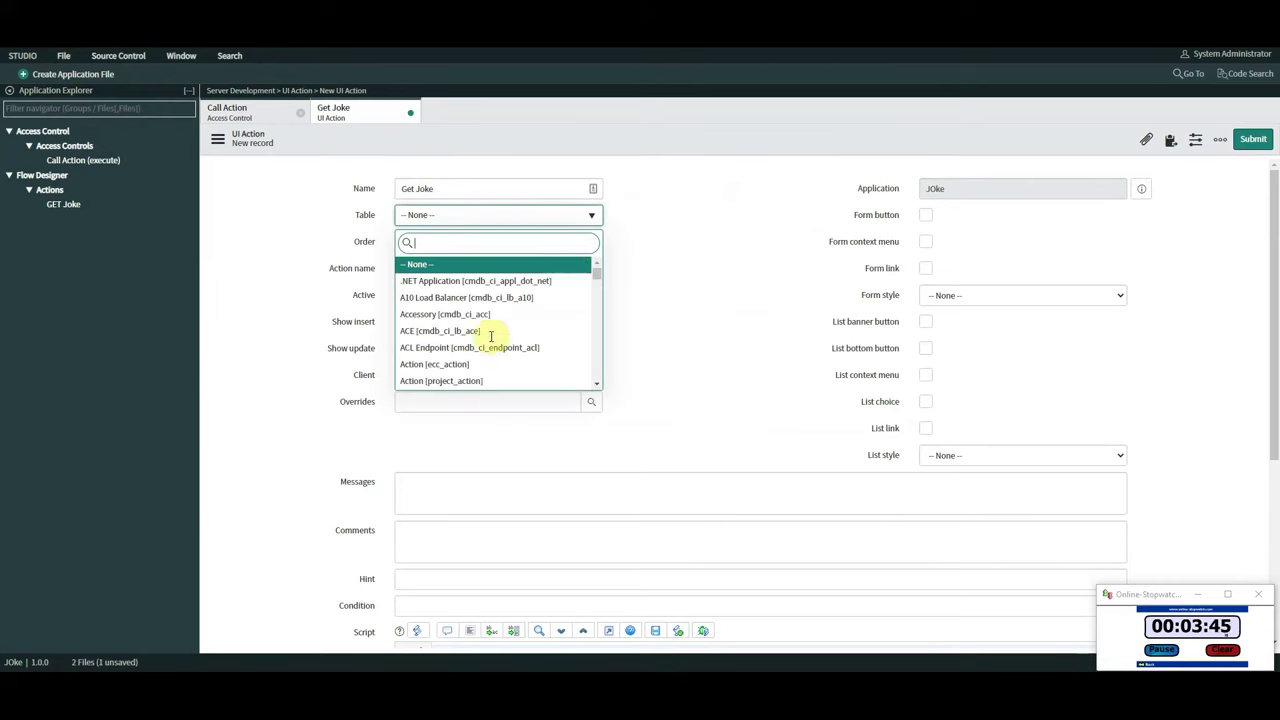
type("incident")
left_click(548, 265)
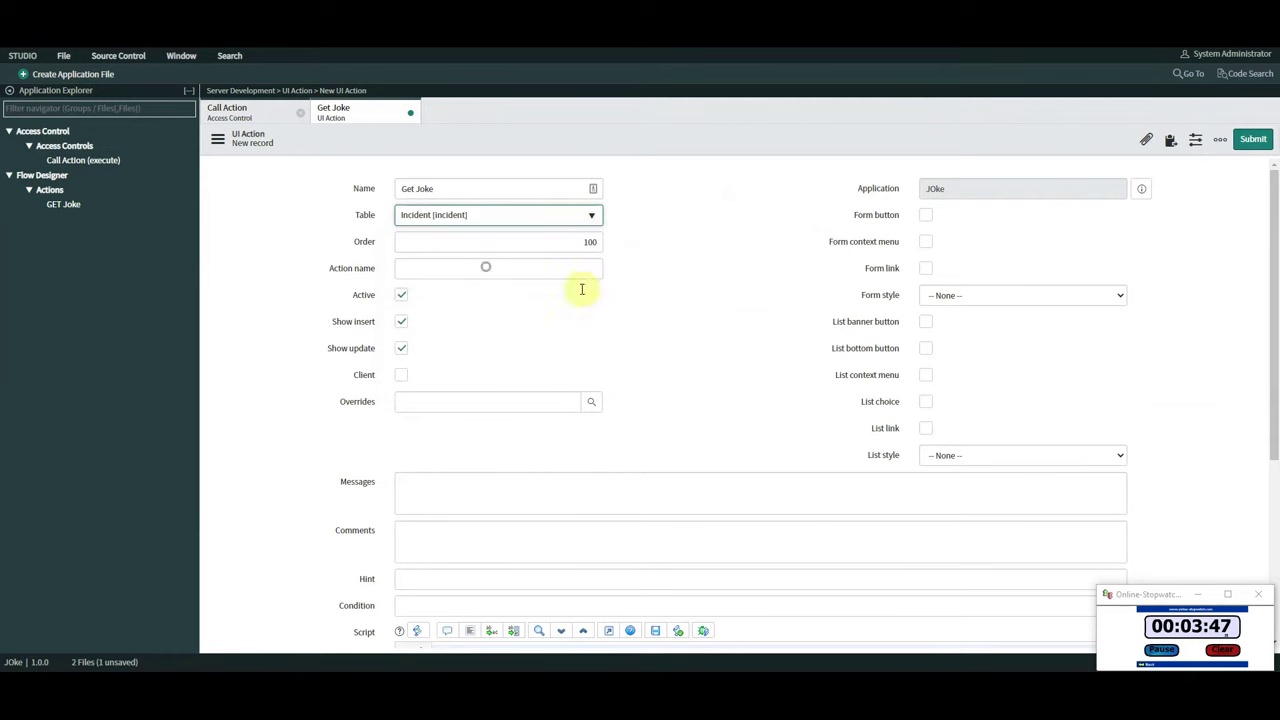
Enable Client and Form button for the UI action and set its Onclick to getJoke()
left_click(401, 374)
left_click(925, 215)
scroll(749, 334, "down", 3)
left_click(463, 443)
type("getJoke();")
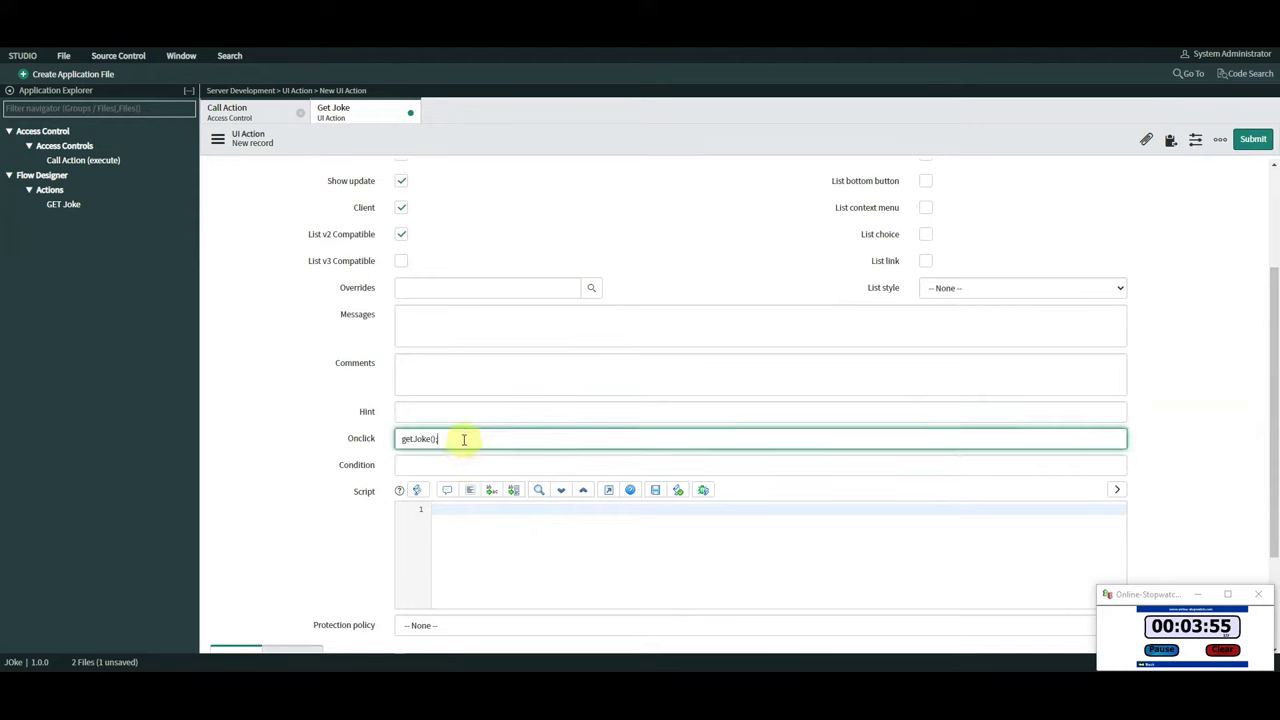
Write a function getJoke() in the UI action's script and paste the copied client snippet into its body
left_click(455, 525)
type("functi")
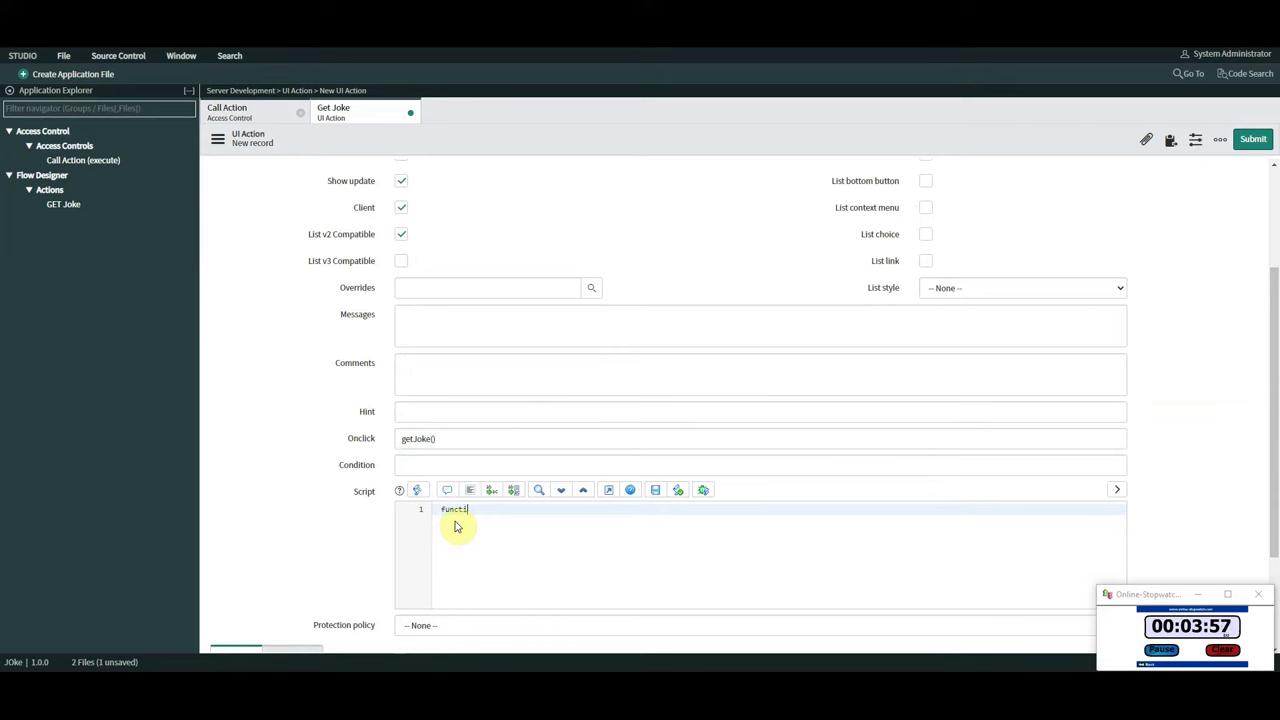
type("on getJoke(){")
key("Return")
key("Return")
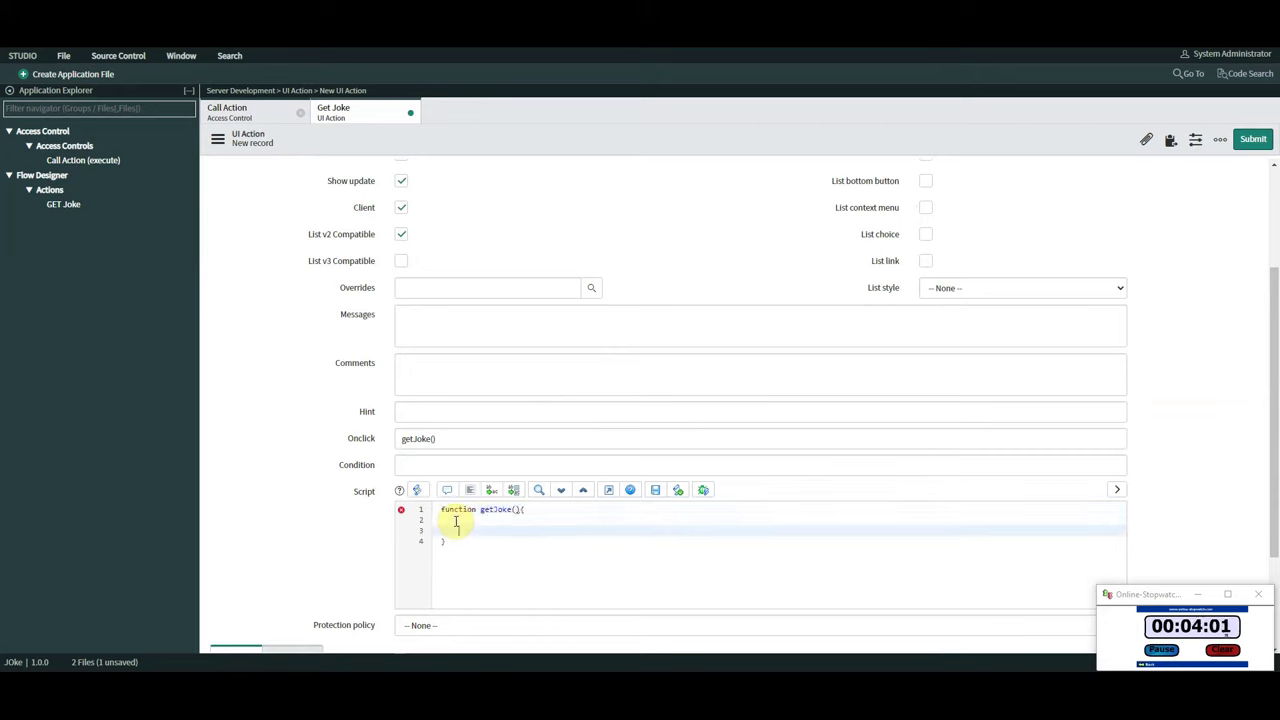
key("ctrl+v")
Remove the self-invoking function wrapper's opening and closing lines, plus the leftover blank line, from the getJoke() script
left_click(605, 414)
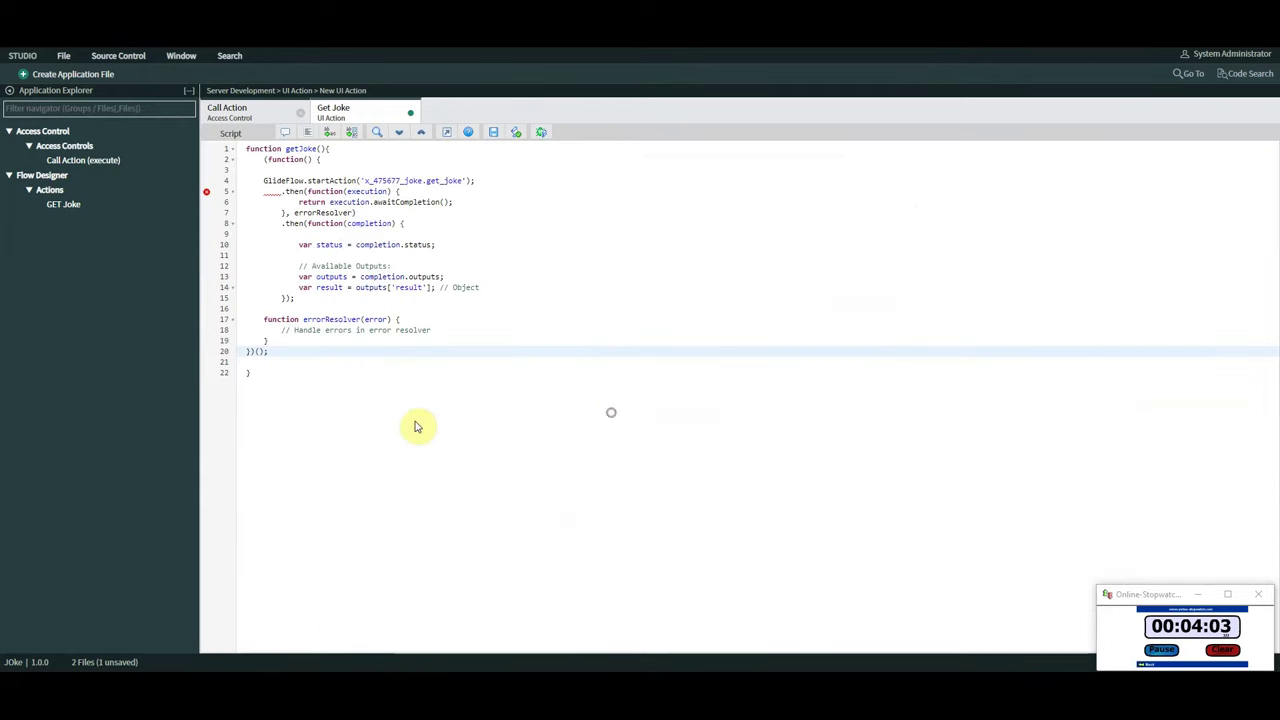
left_click_drag(281, 352, 229, 352)
key("BackSpace")
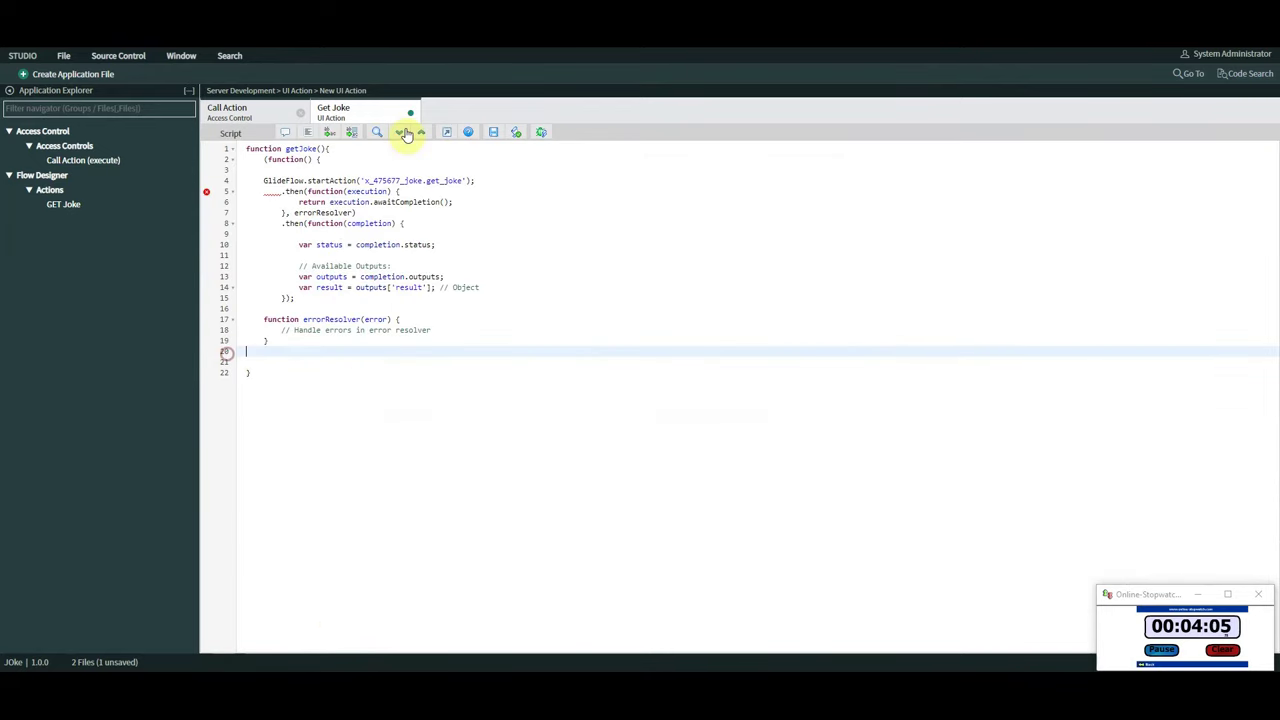
left_click_drag(334, 159, 240, 159)
key("BackSpace")
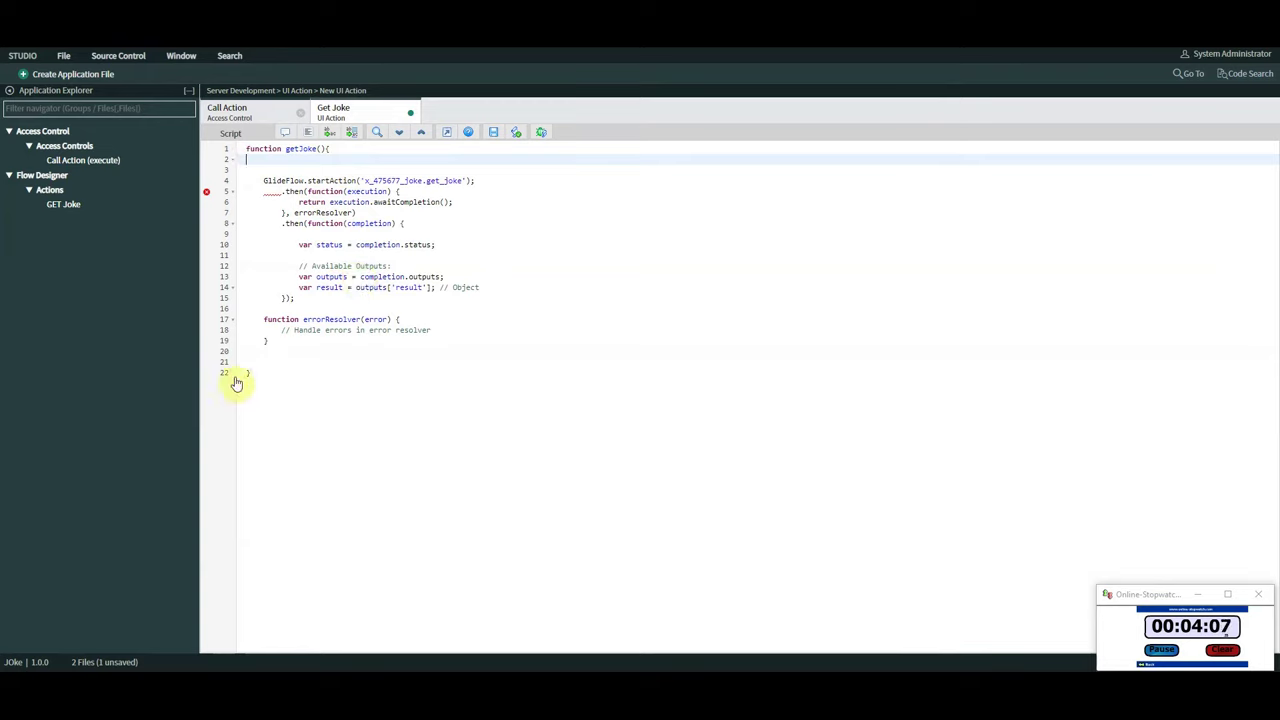
left_click(251, 352)
key("BackSpace")
Fix the parsing error by deleting the semicolon after GlideFlow.startAction('x_475677_joke.get_joke') and chaining .then directly onto the call
mouse_move(212, 198)
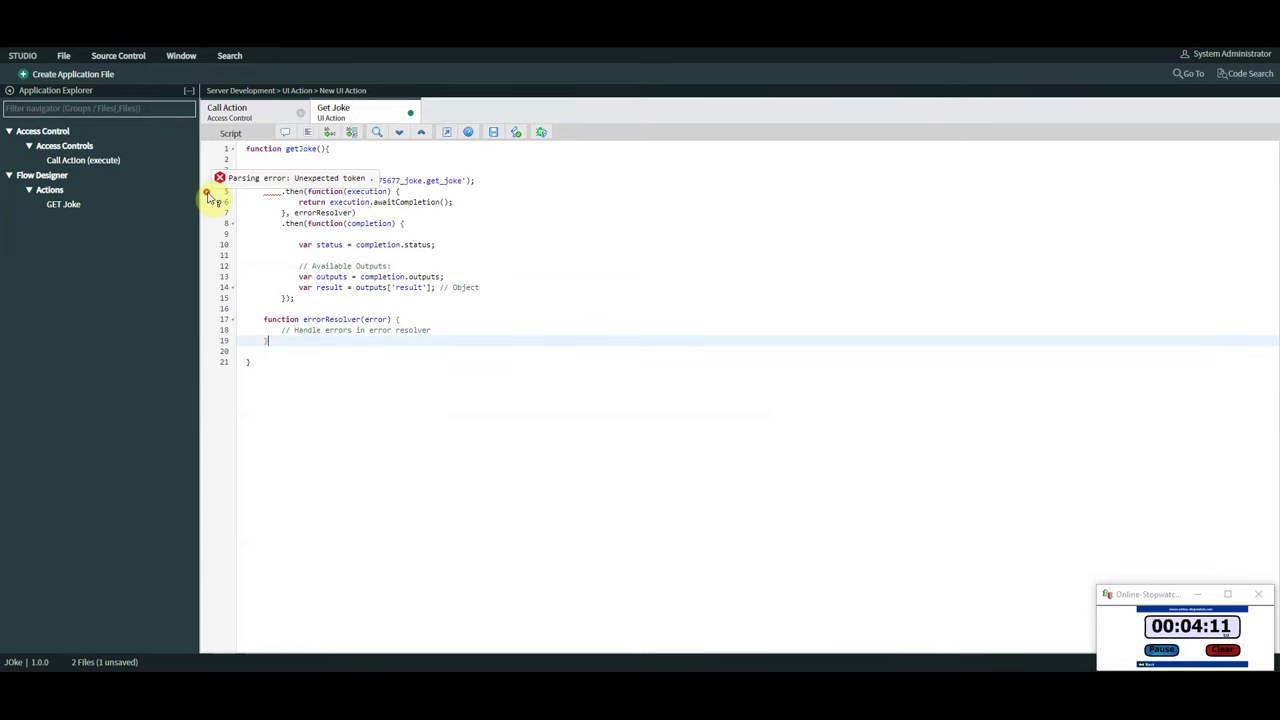
left_click(282, 191)
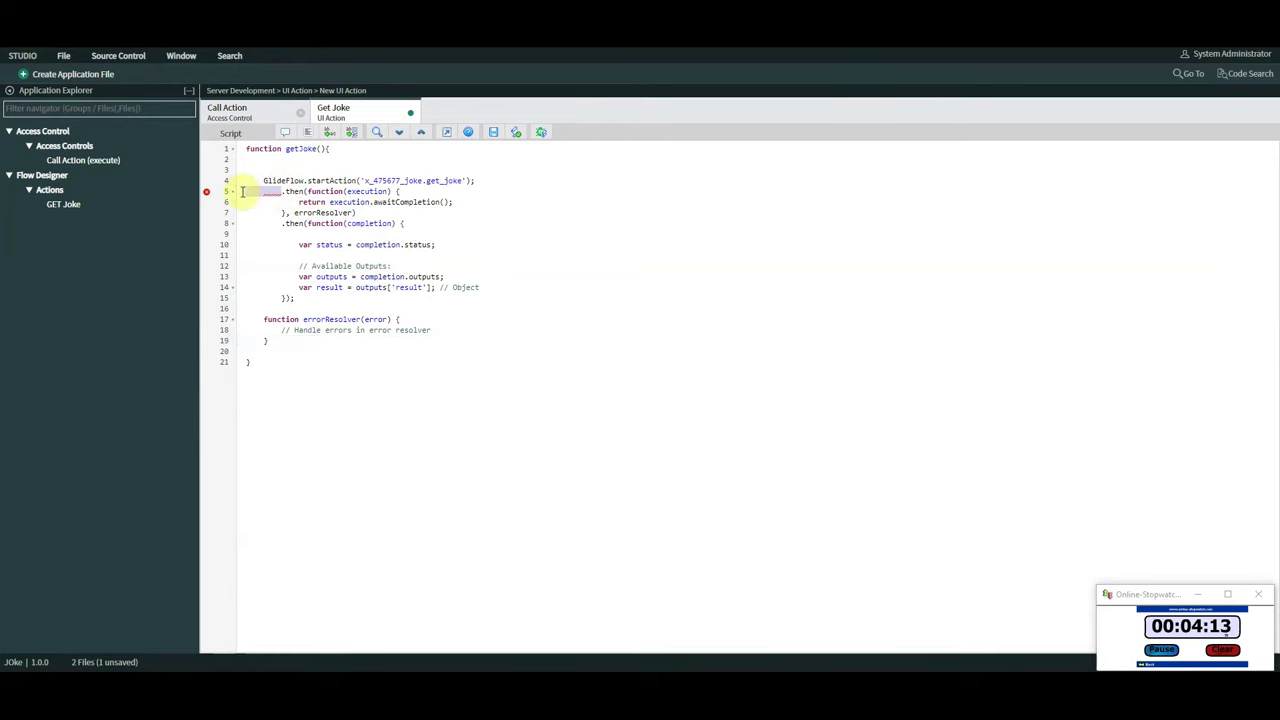
key("BackSpace")
key("BackSpace")
key("BackSpace")
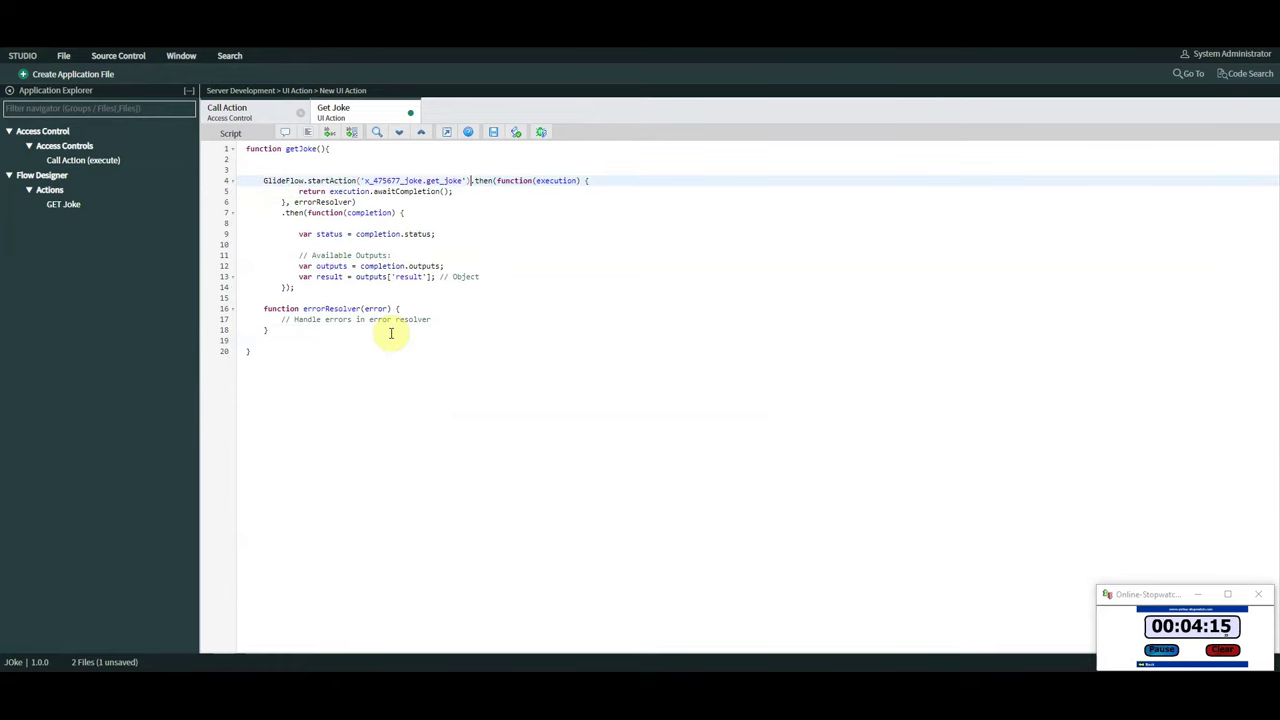
Add g_form.addInfoMessage(result.joke); below the result variable in the completion function and save the UI action
left_click(506, 275)
key("Return")
key("Return")
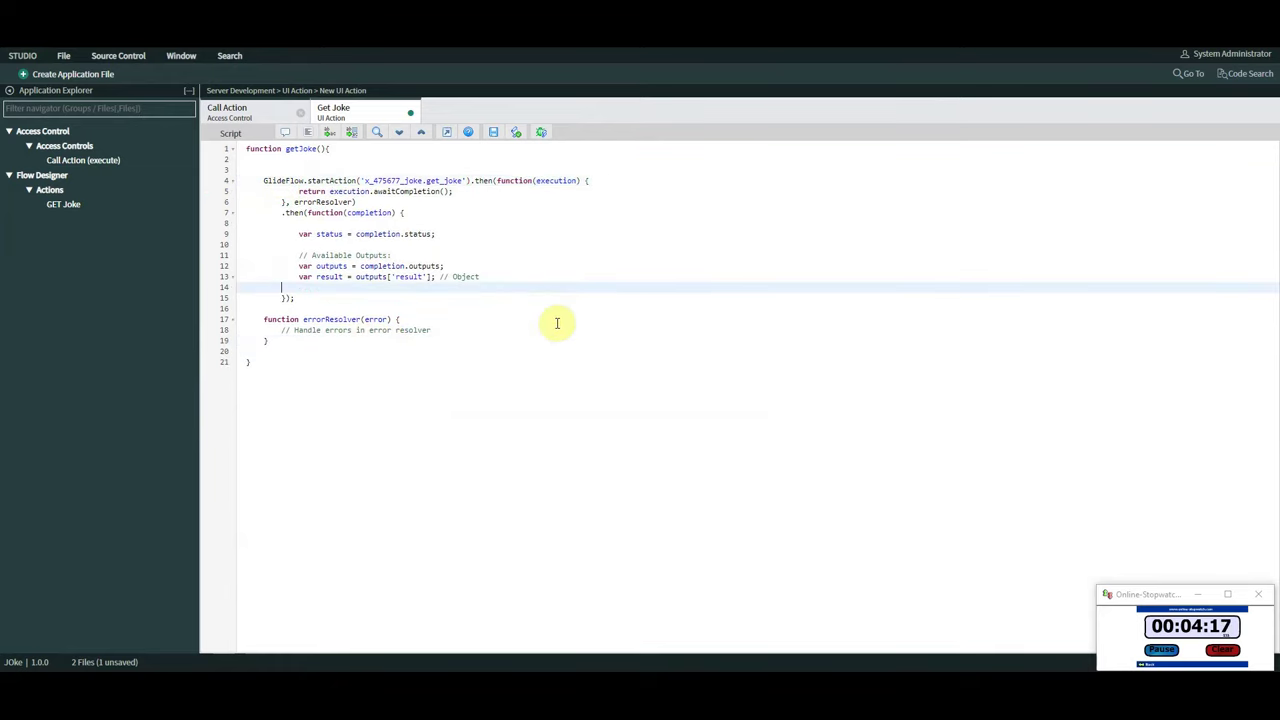
key("Up")
type("g_form.")
key("Escape")
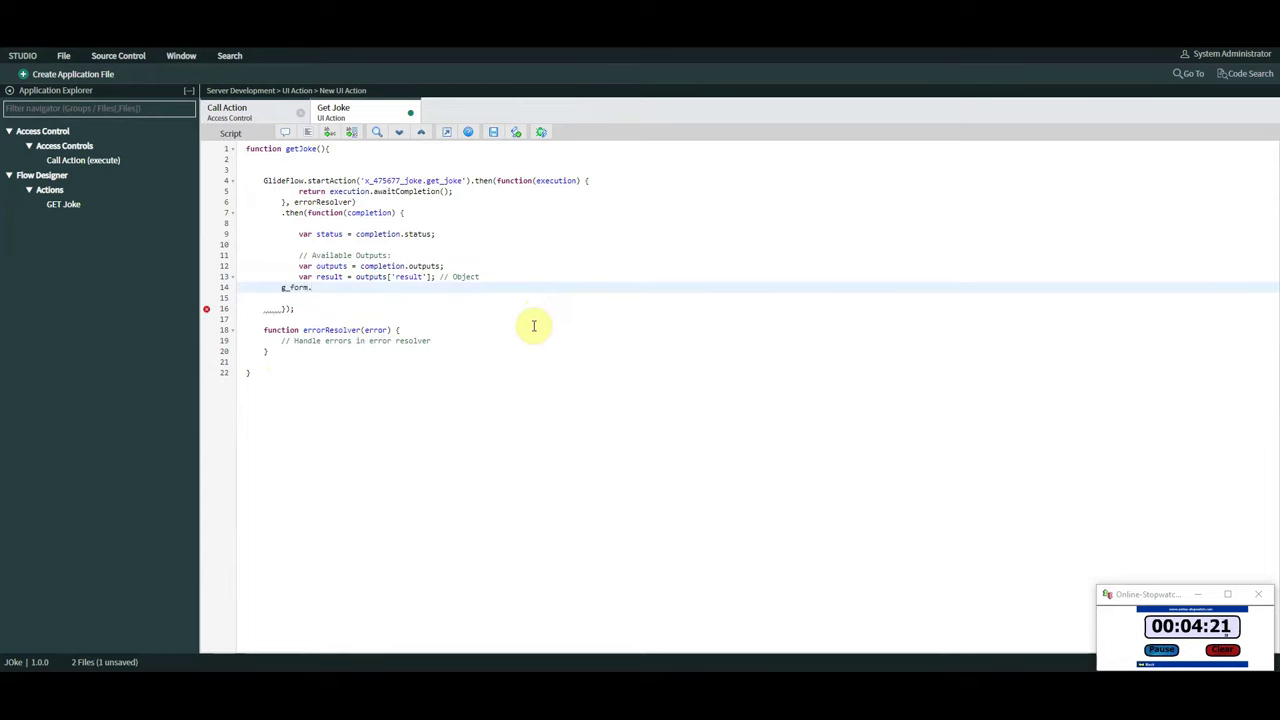
type("addInfoMessage(result")
key("BackSpace")
key("BackSpace")
type(".joke);")
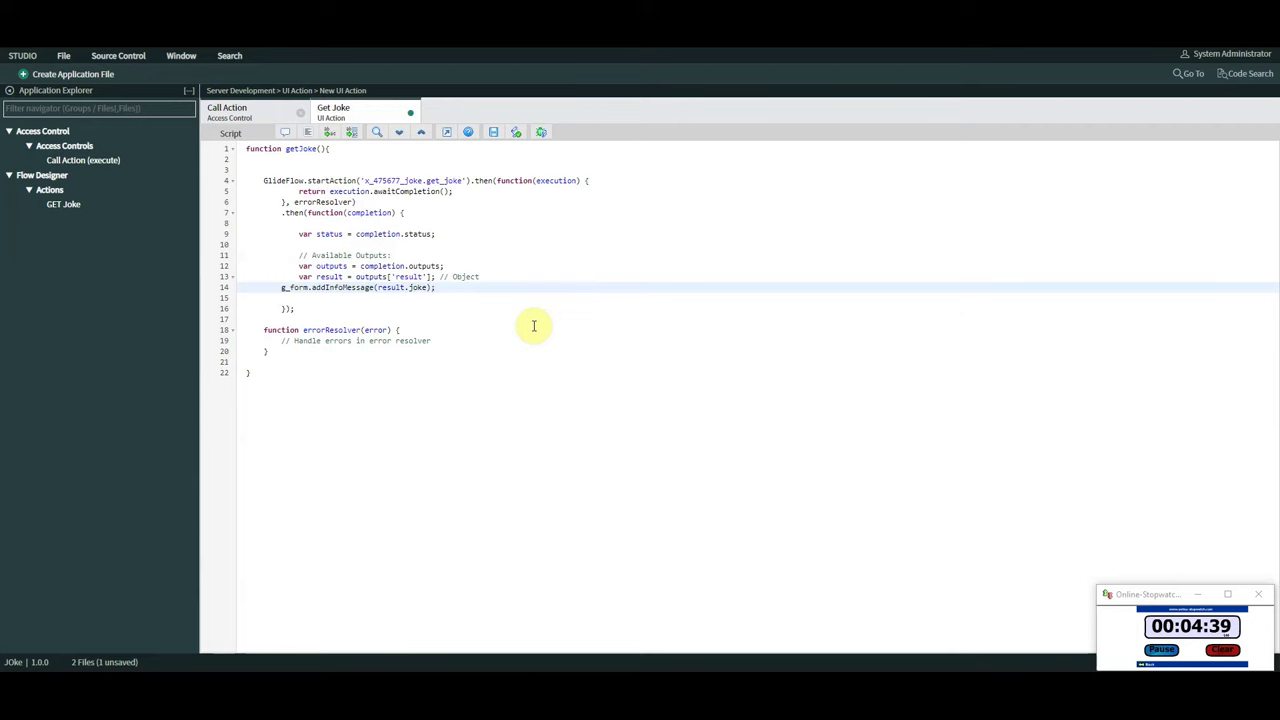
left_click(1162, 650)
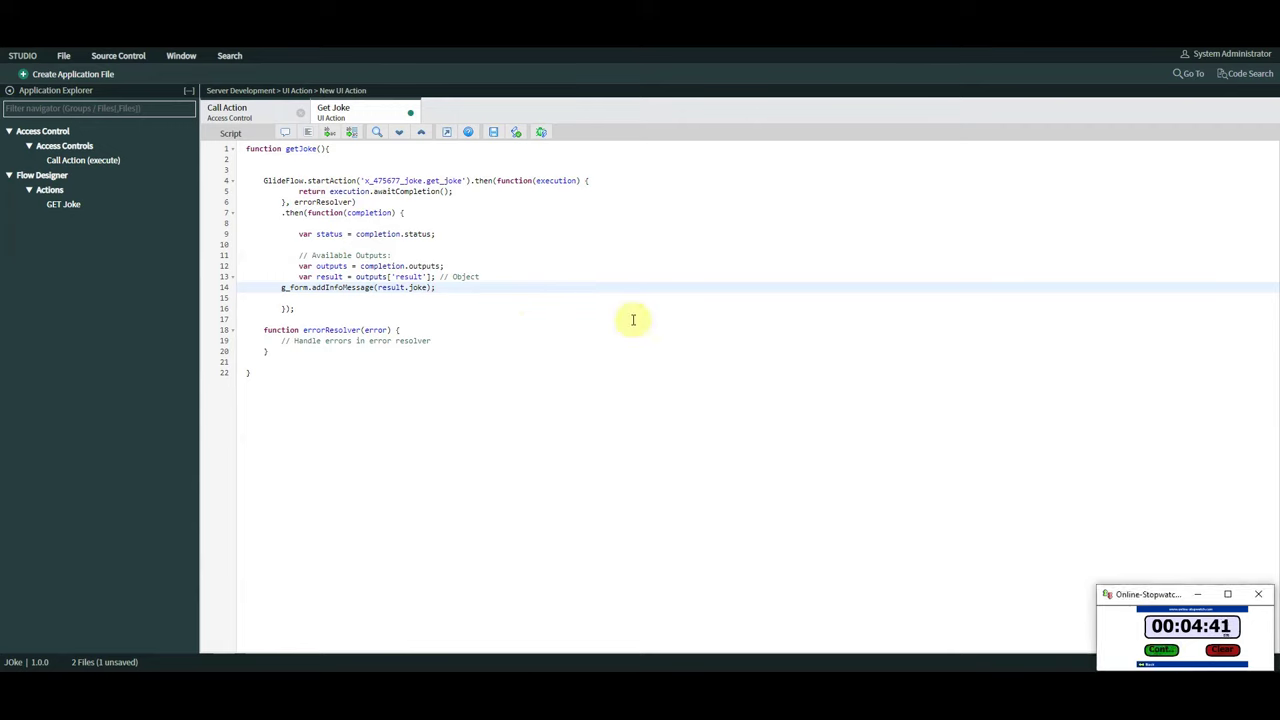
left_click(492, 132)
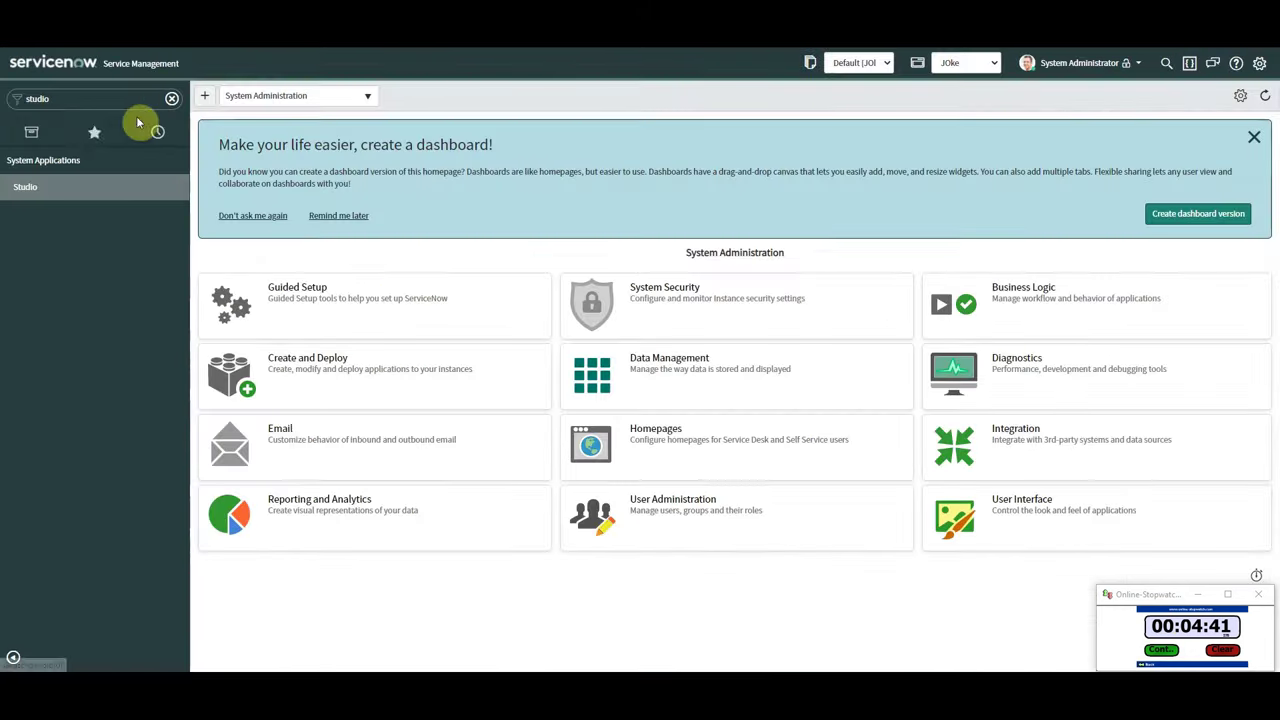
Switch to the main ServiceNow window, find the open incidents list and open its first record, TEST
double_click(91, 97)
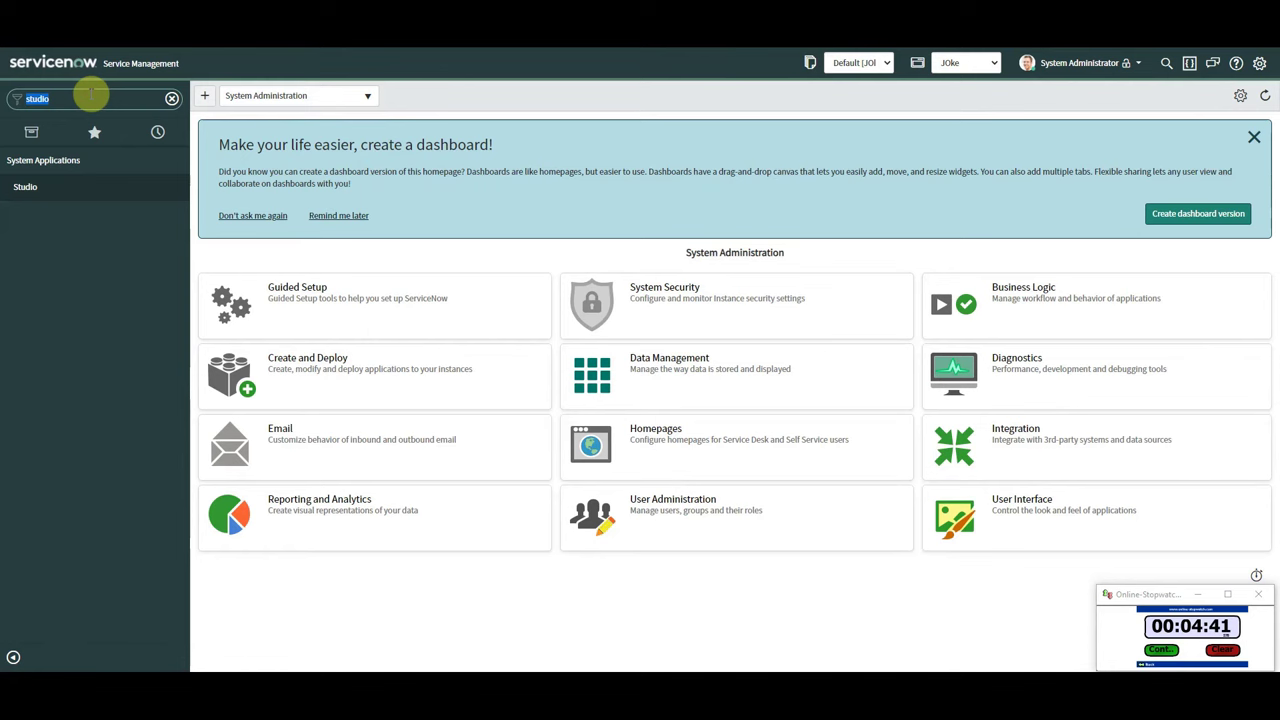
type("incident")
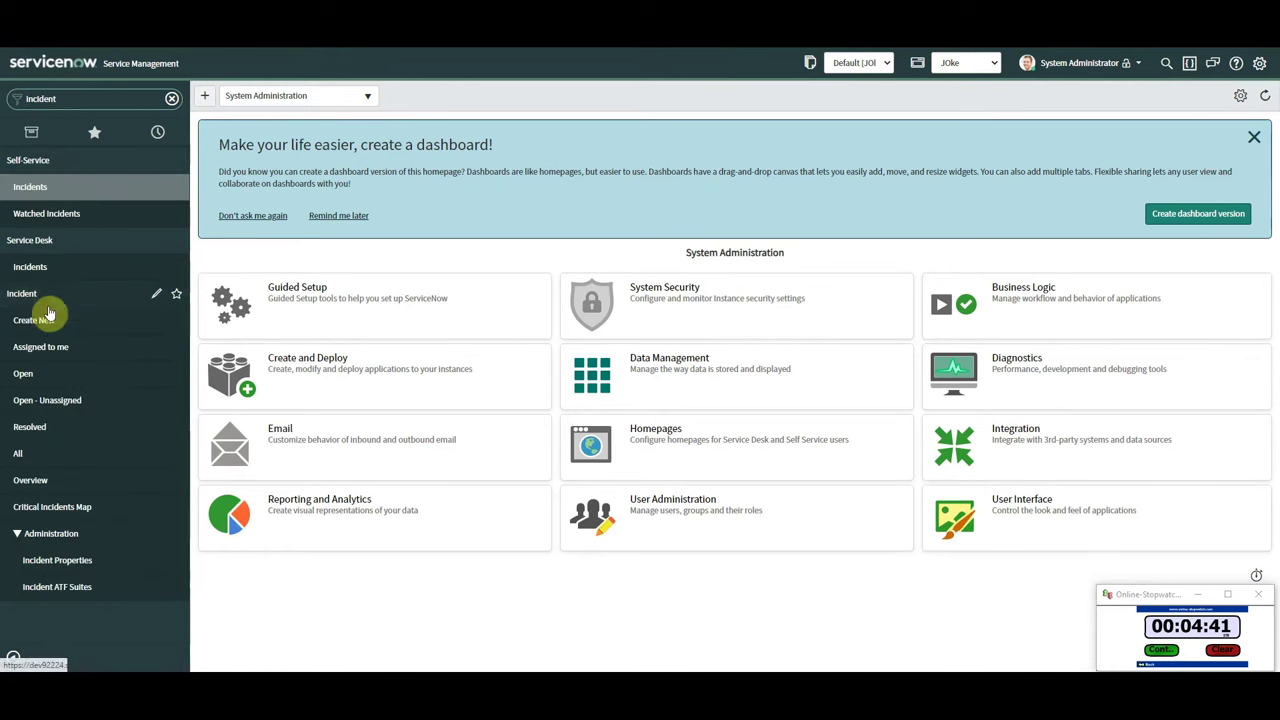
left_click(35, 378)
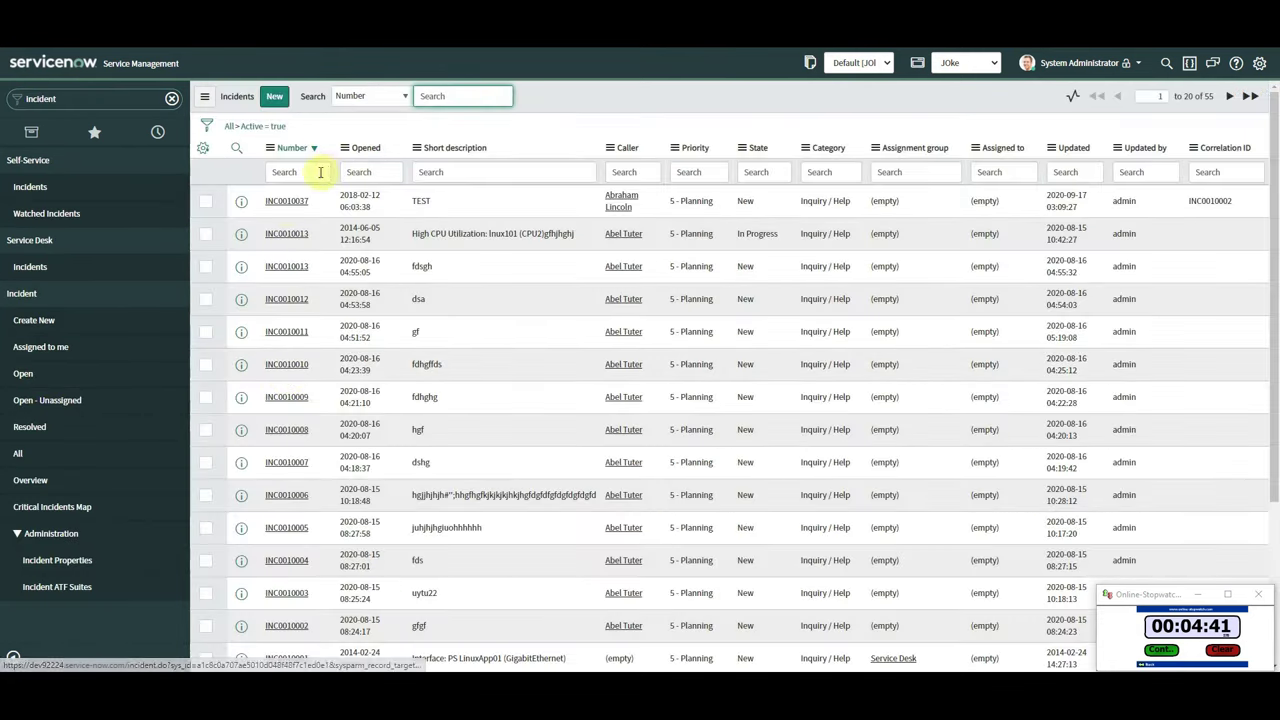
left_click(285, 204)
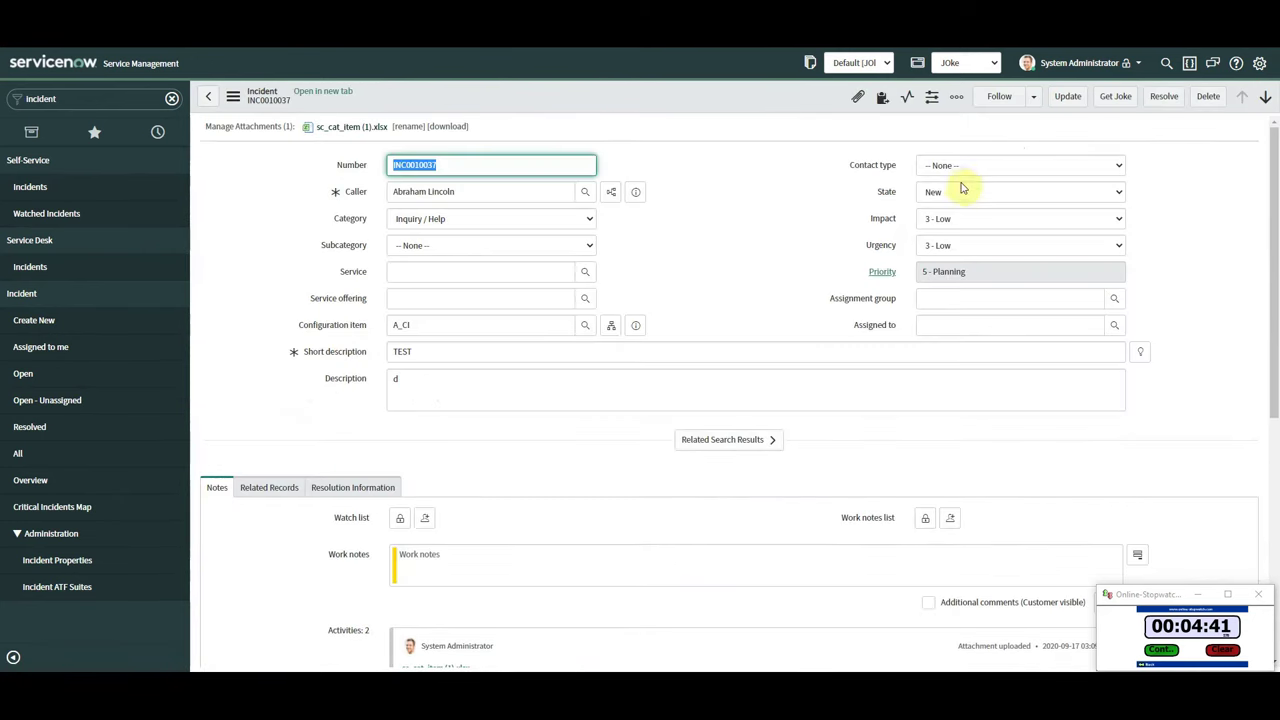
Test the Get Joke UI action on the incident, dismiss the info message and run the action again
left_click(1113, 100)
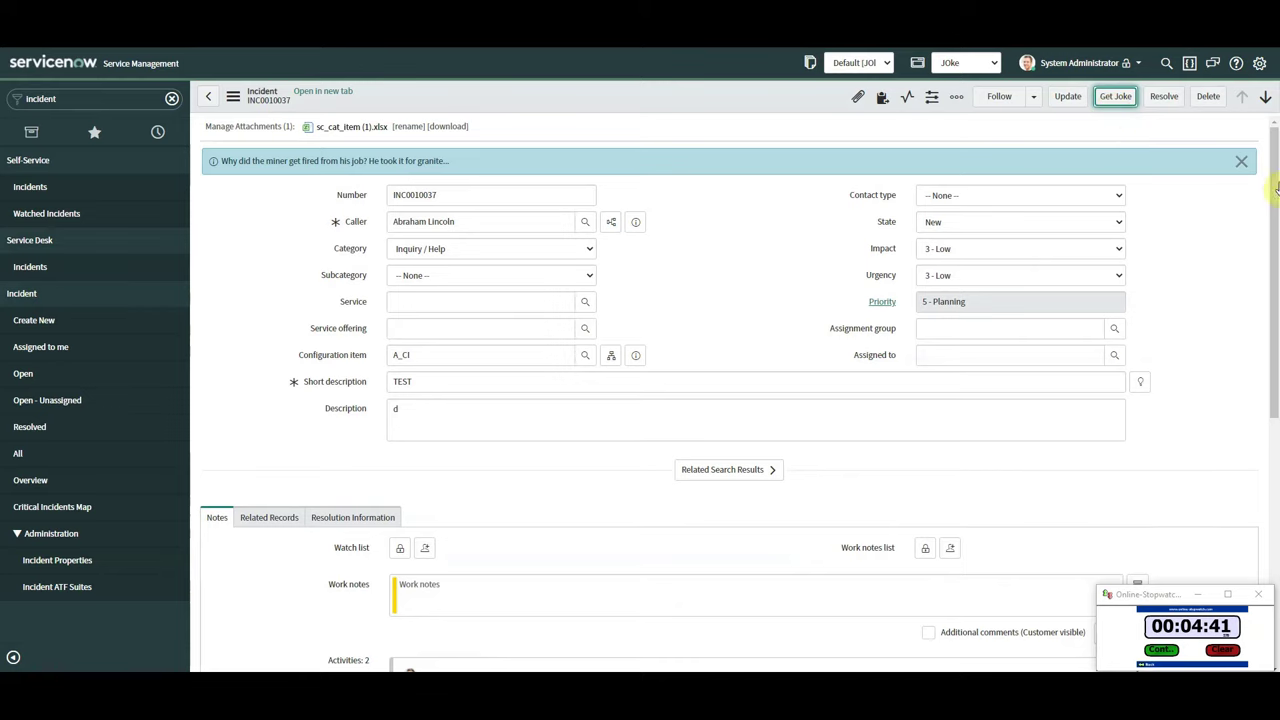
left_click(1241, 161)
left_click(1111, 104)
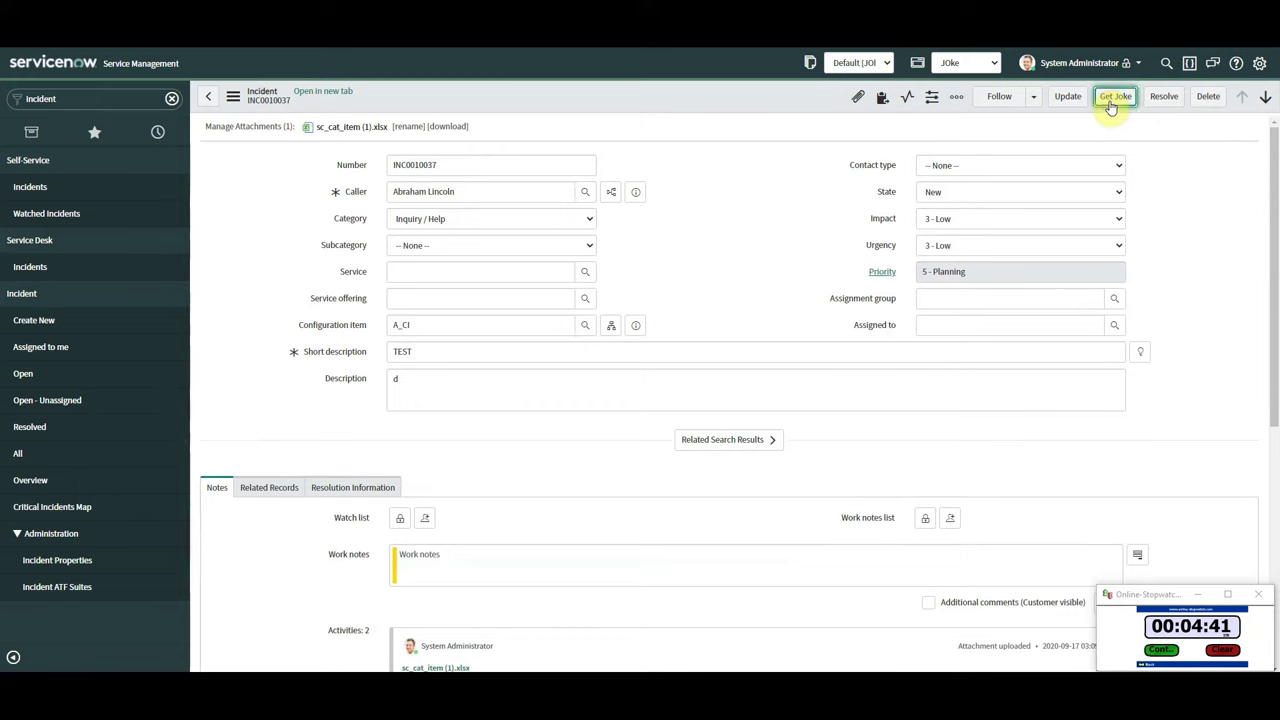
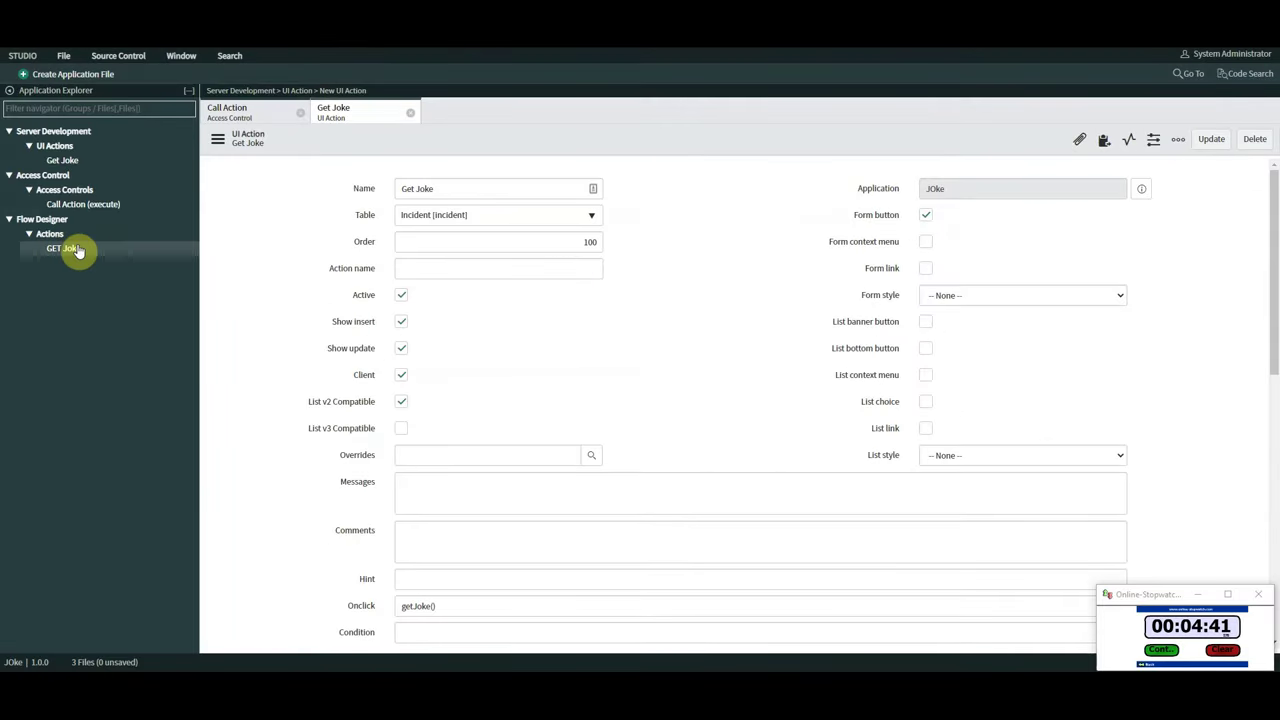
Reopen the GET Joke action from Studio and examine its inputs and the REST step's connection, base URL, HTTP method and headers
left_click(80, 250)
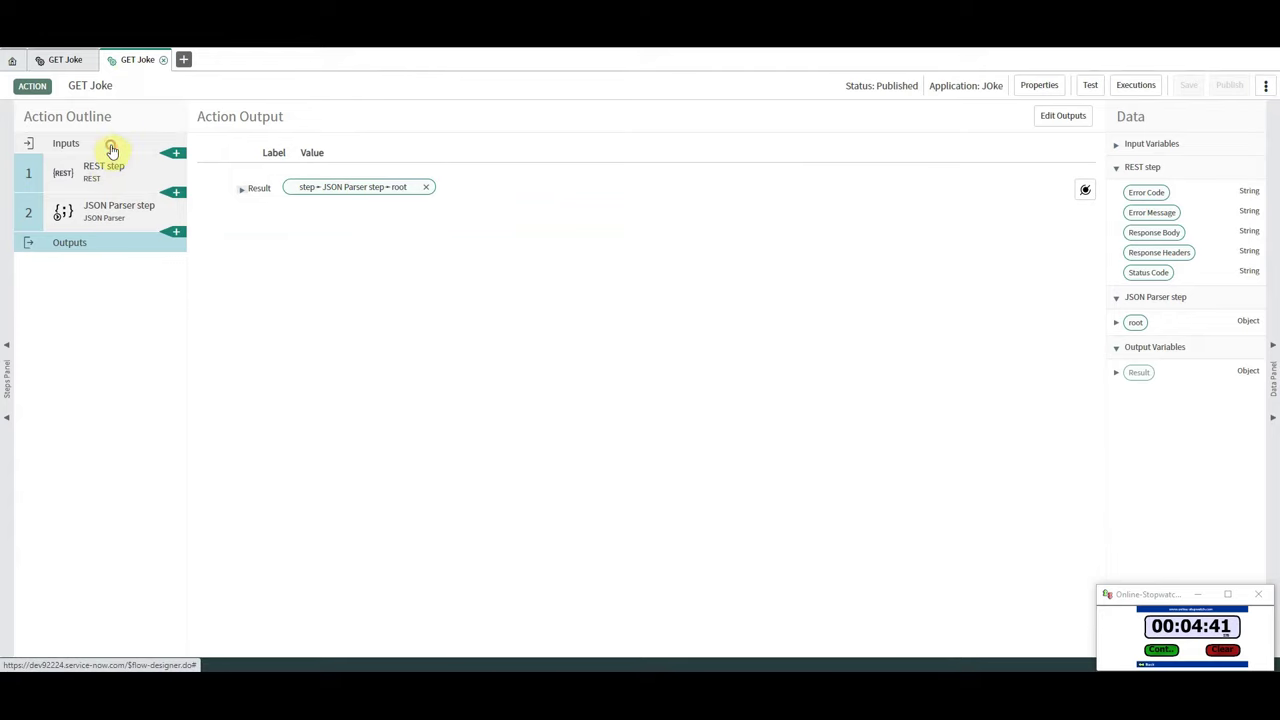
left_click(110, 148)
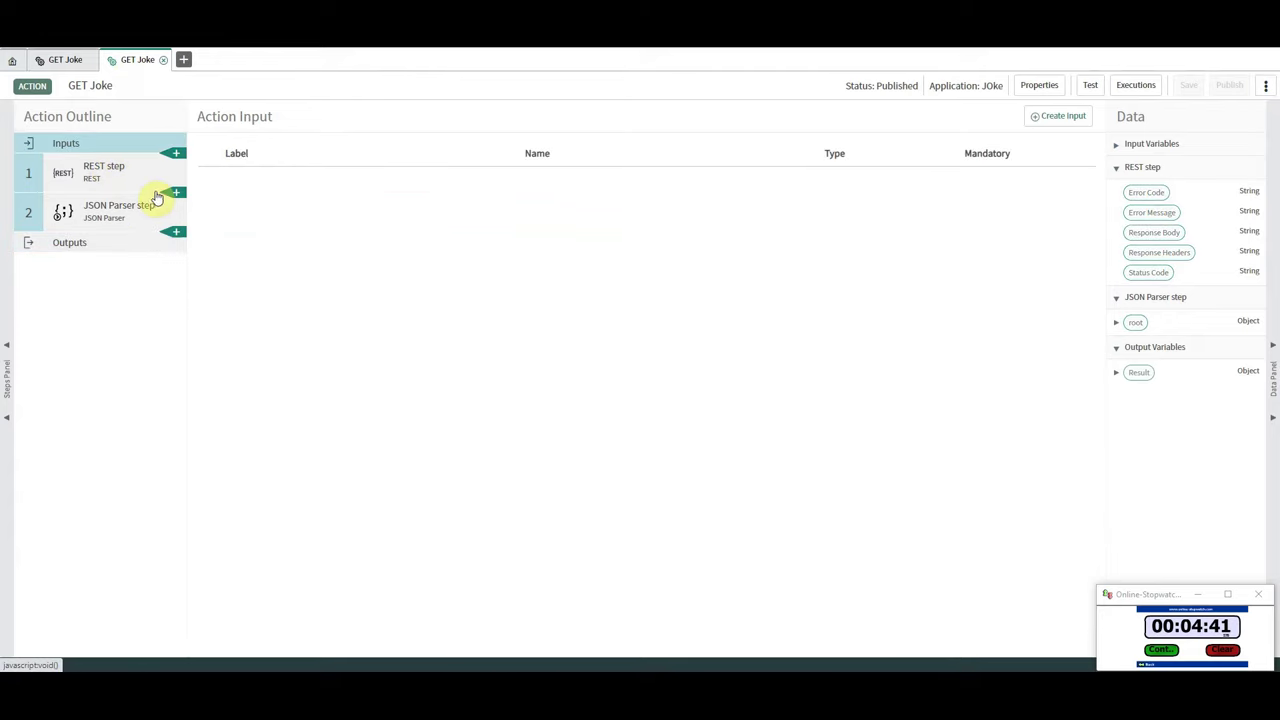
left_click(89, 173)
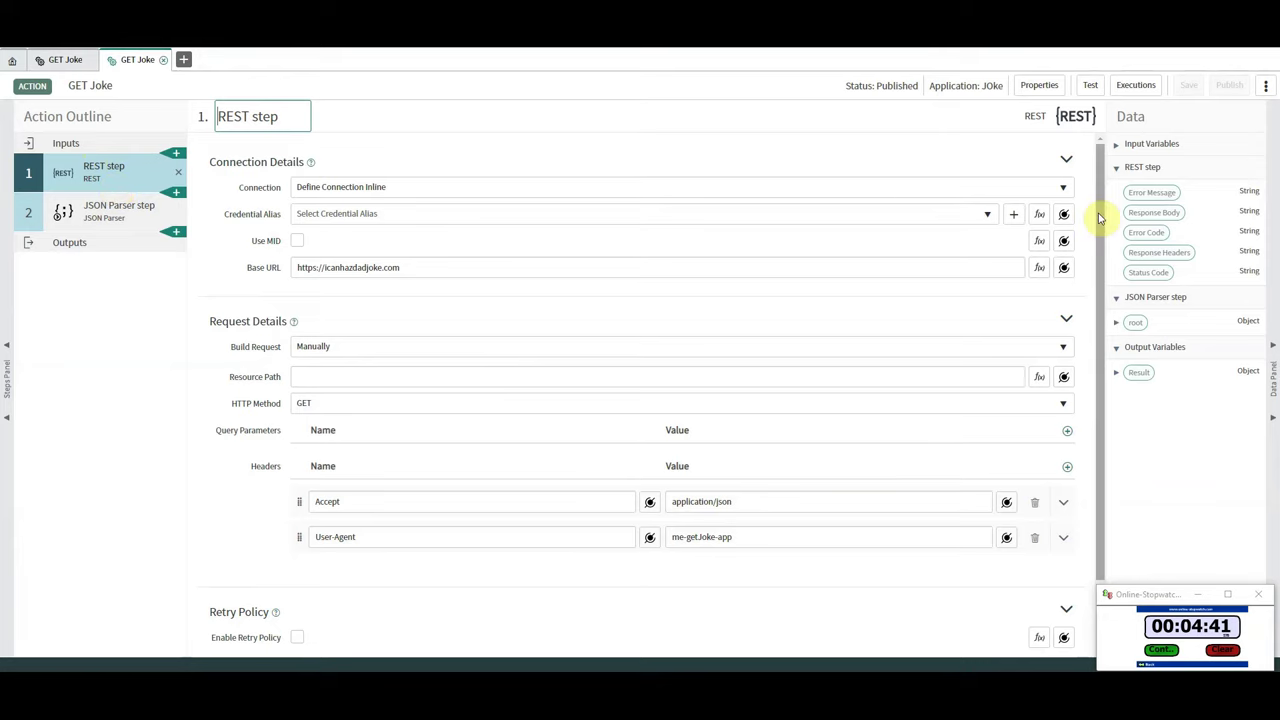
left_click(340, 190)
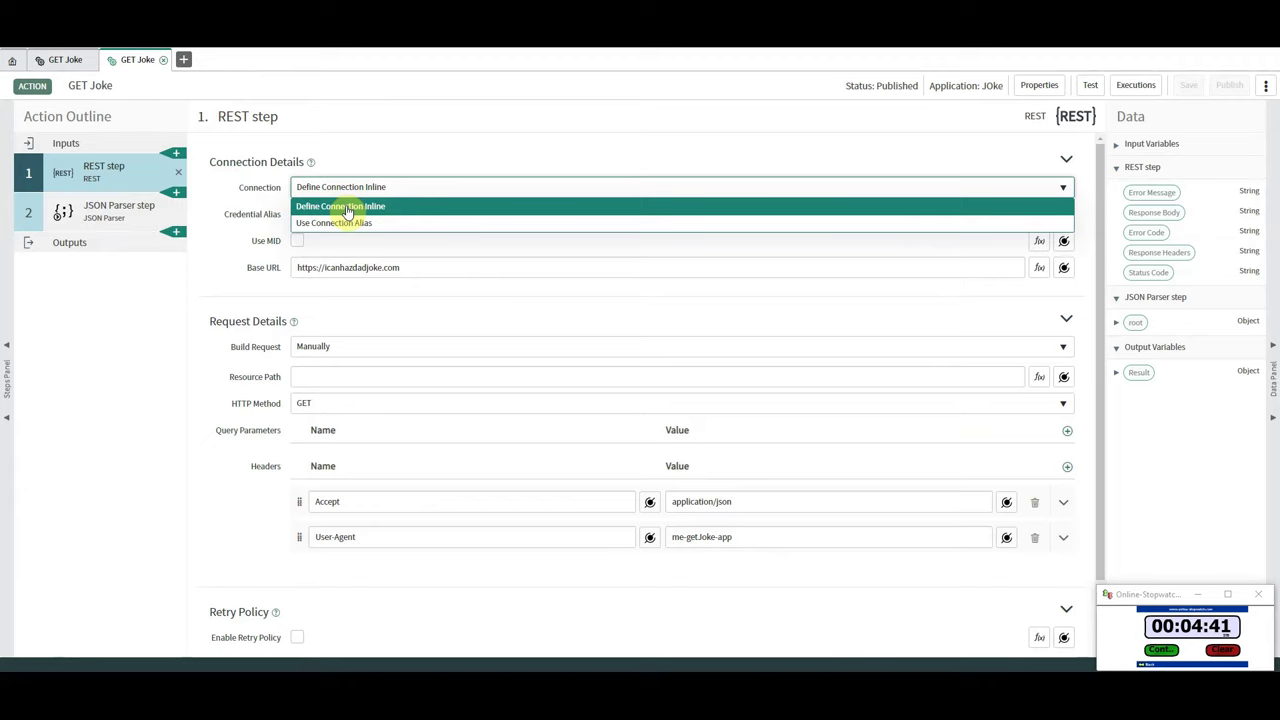
left_click(245, 207)
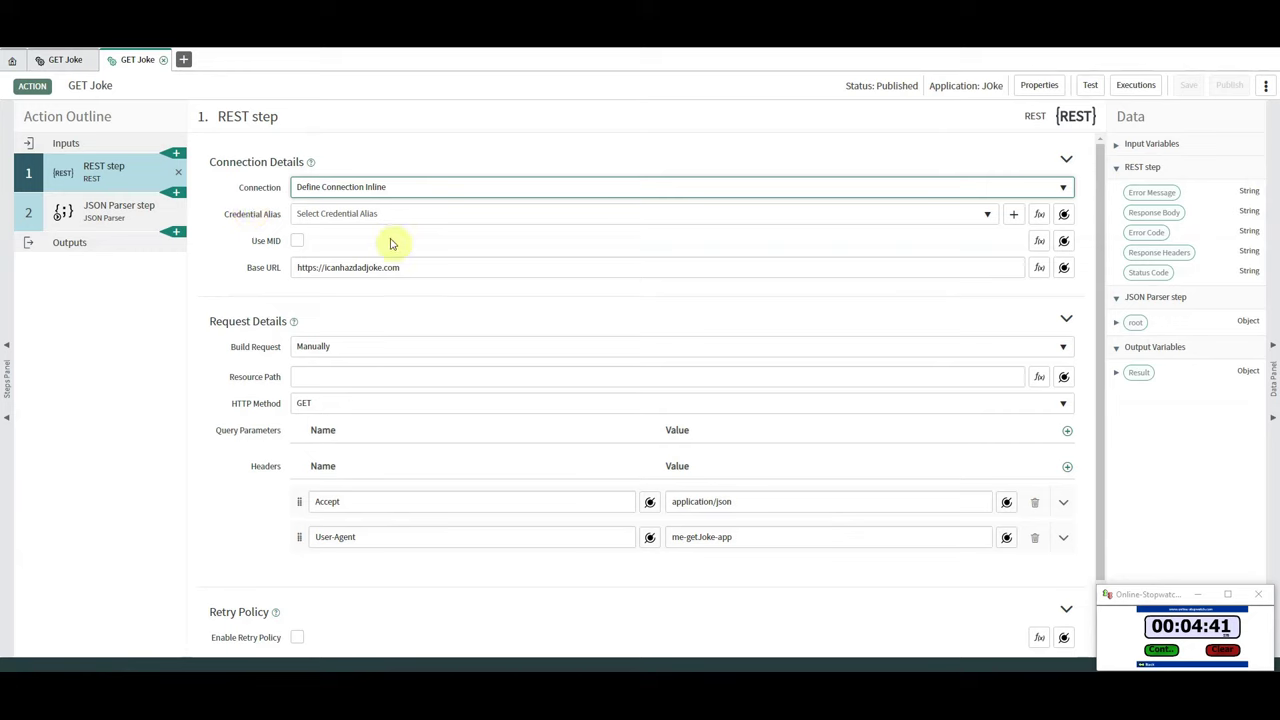
left_click(408, 267)
left_click_drag(408, 267, 257, 243)
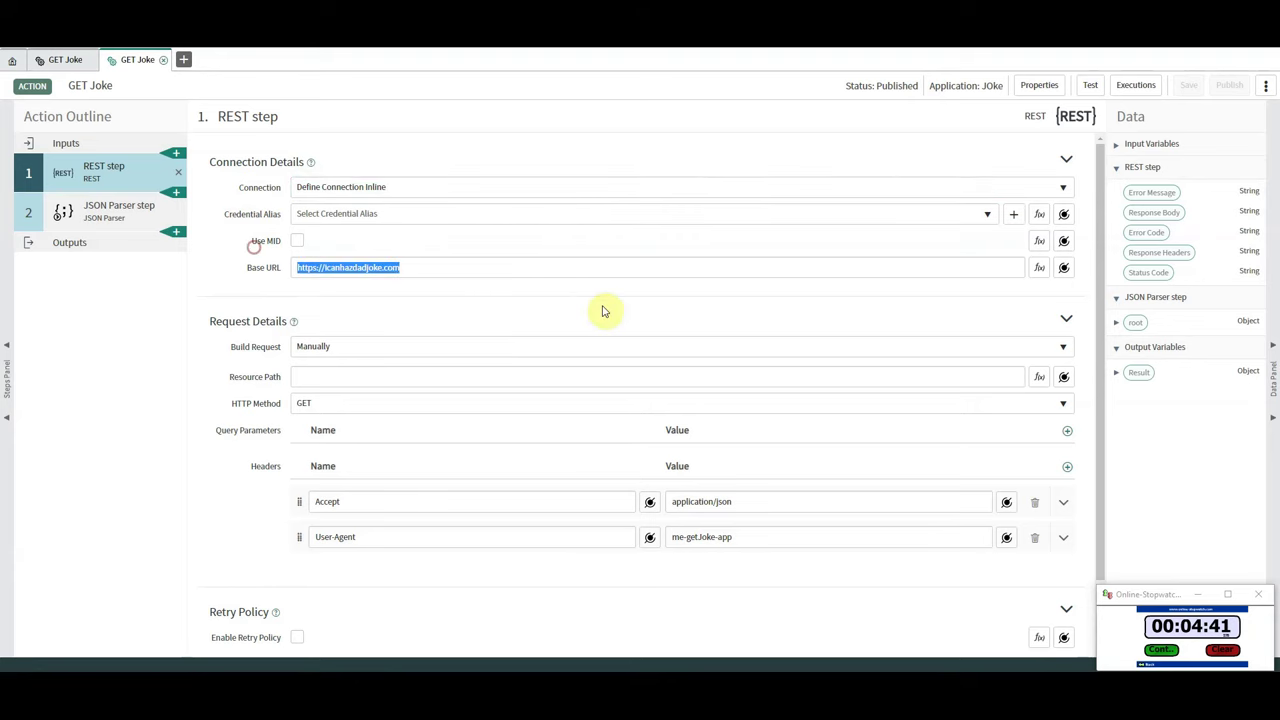
left_click_drag(1094, 217, 1097, 294)
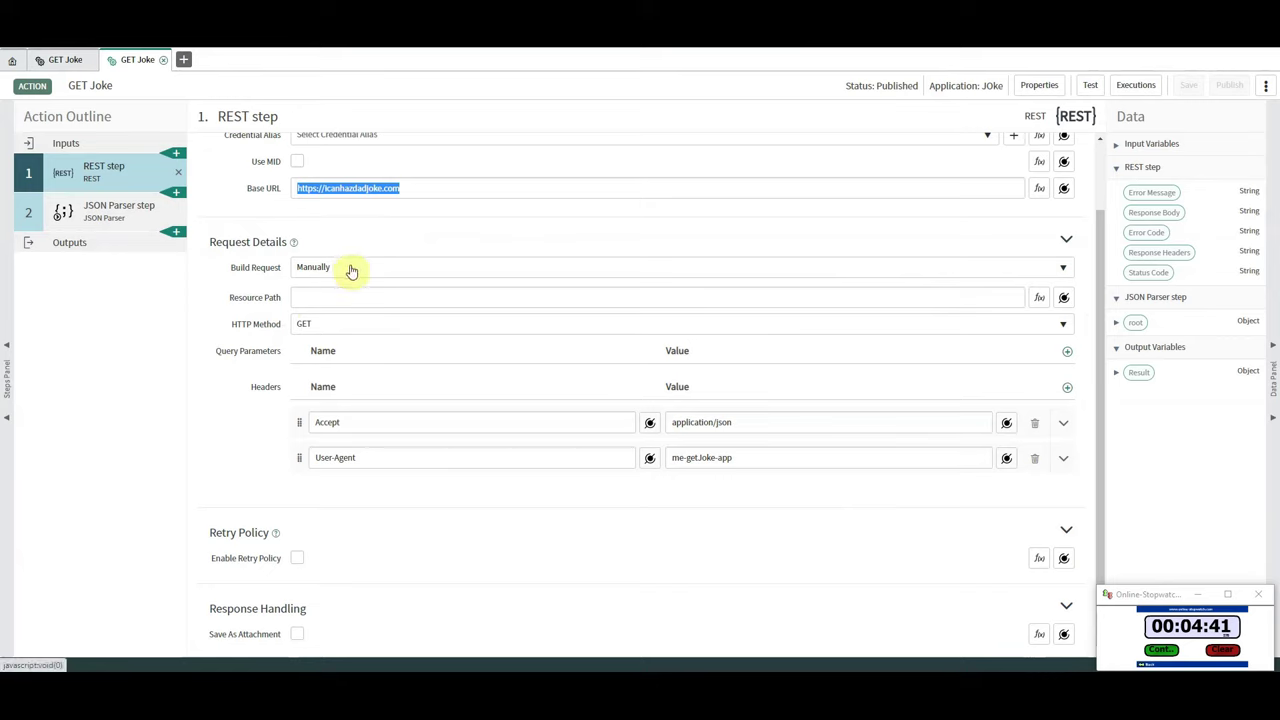
left_click(329, 324)
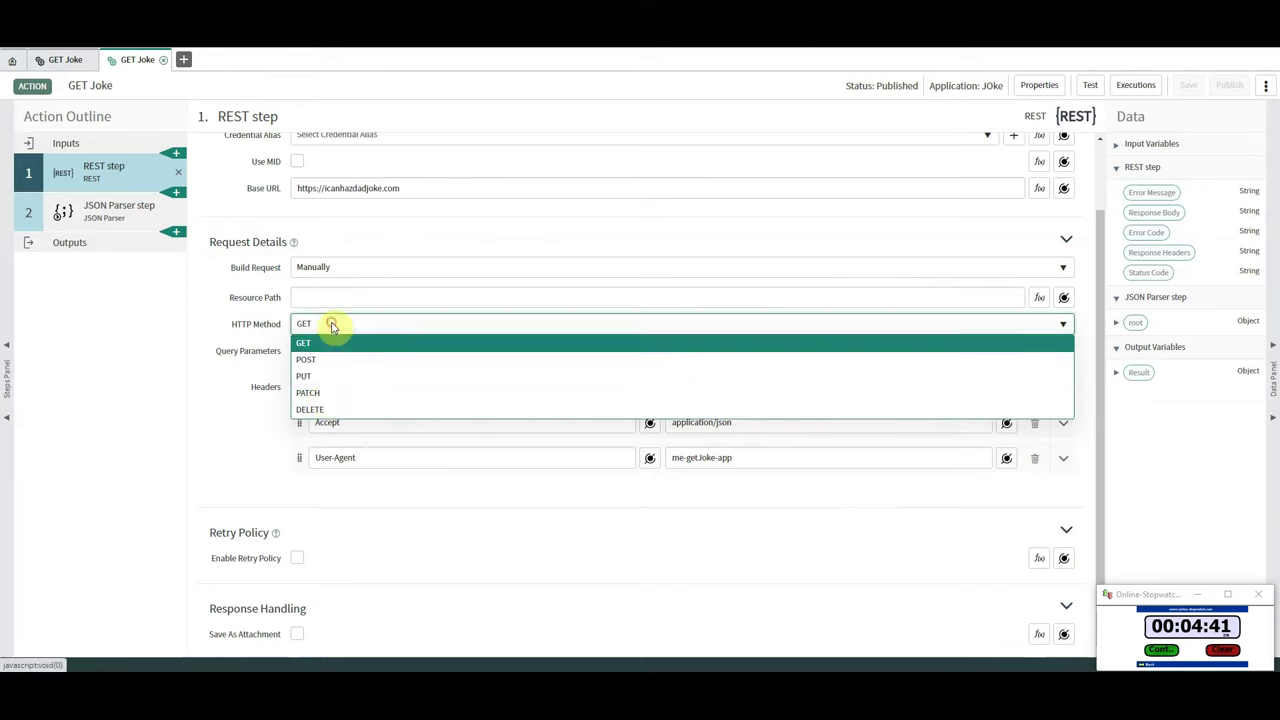
left_click(335, 344)
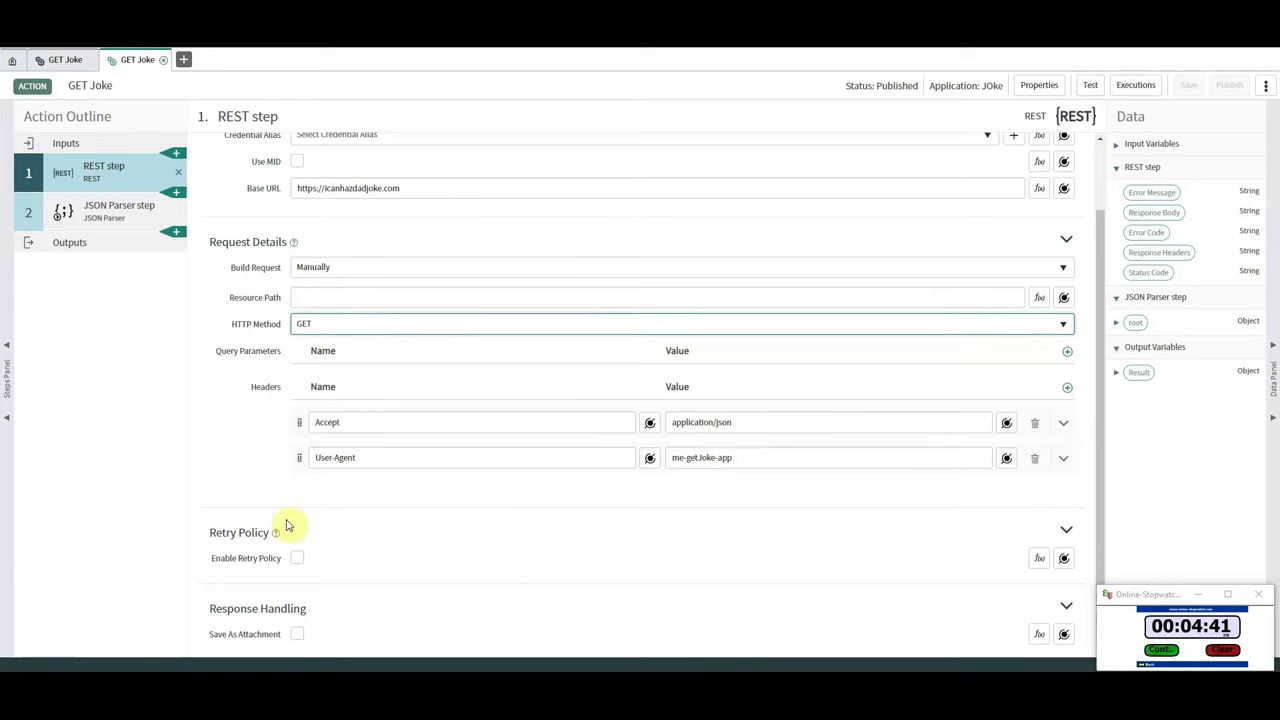
Examine the JSON Parser step's sample payload and expand the root target to review its id, joke and status fields
left_click(116, 219)
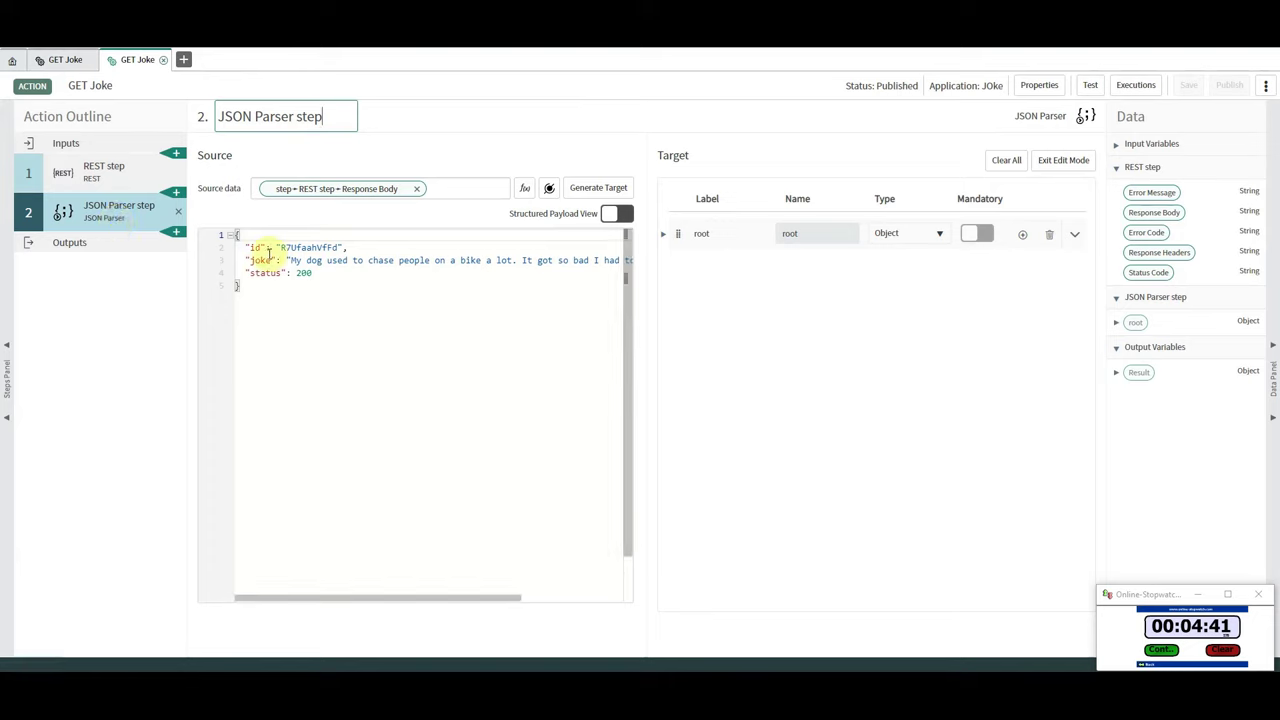
left_click(246, 285)
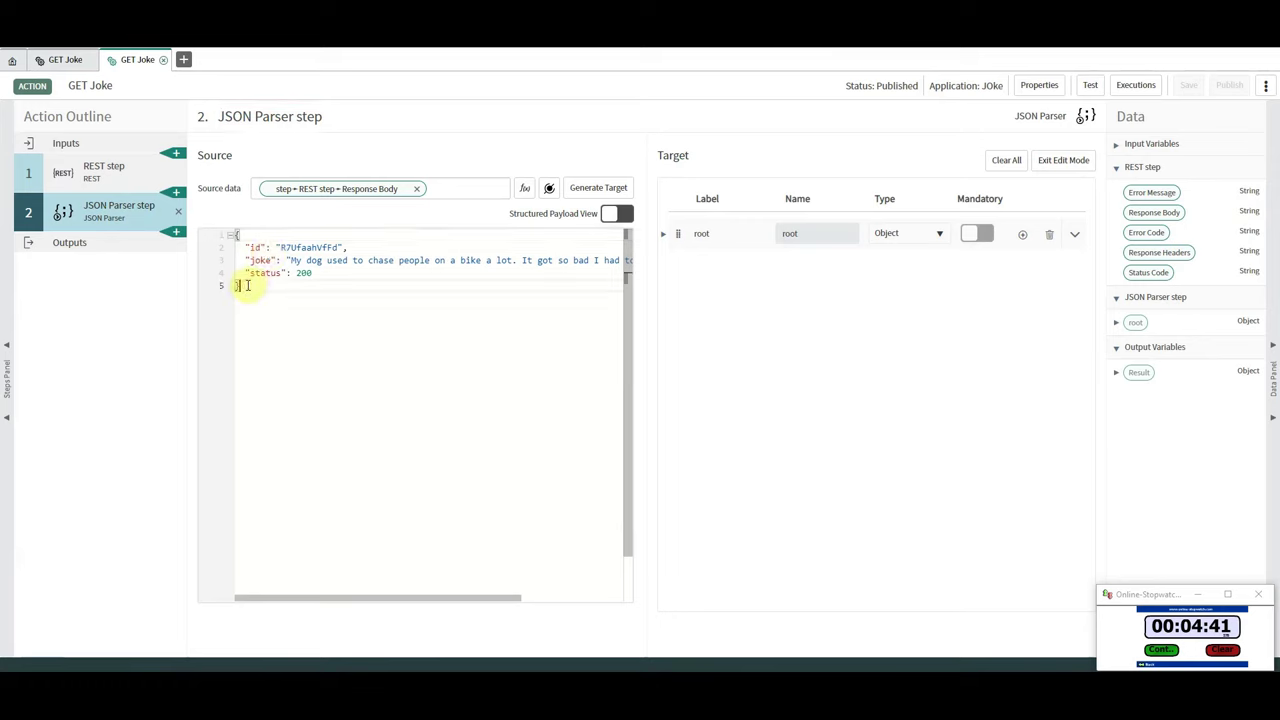
left_click_drag(246, 285, 238, 236)
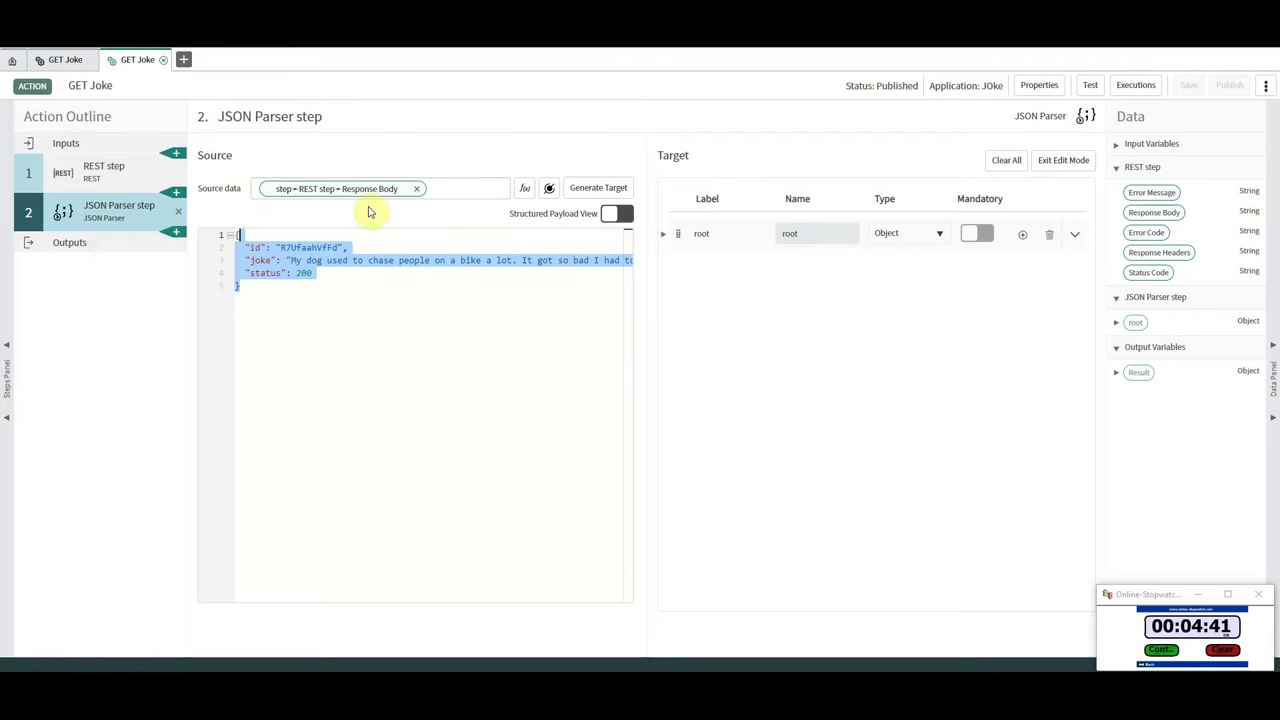
left_click(363, 283)
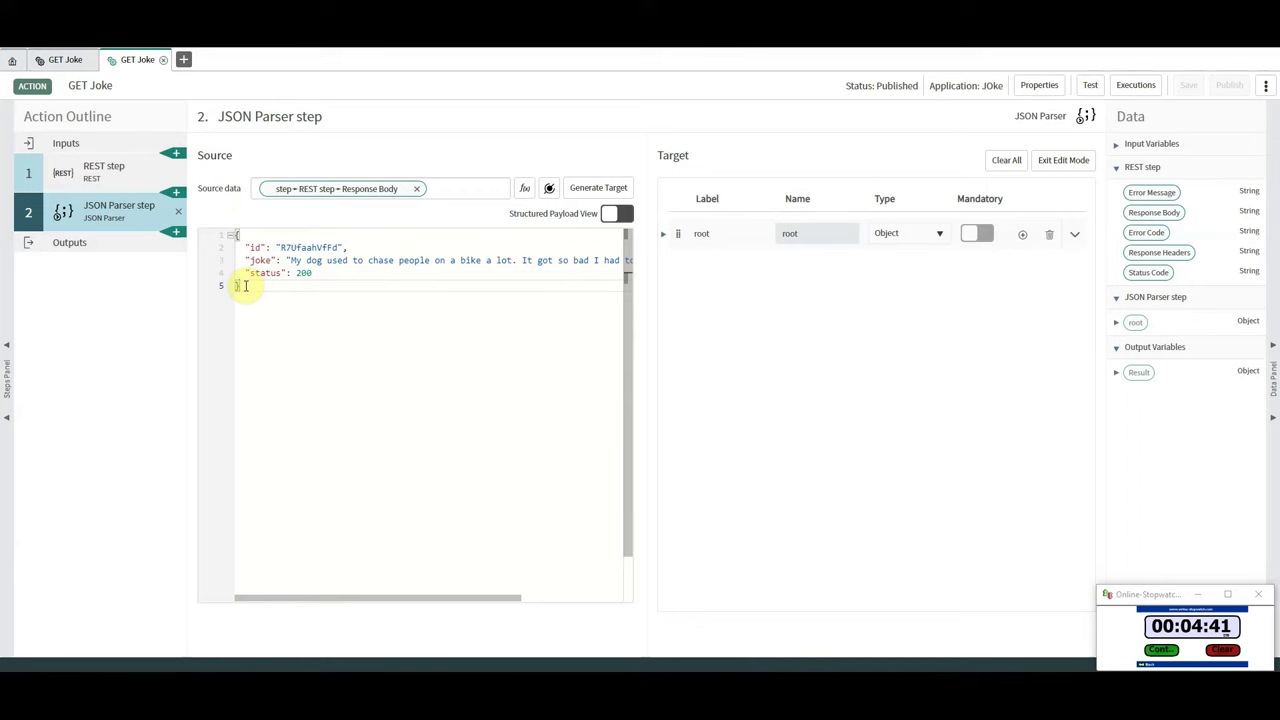
left_click_drag(243, 286, 237, 223)
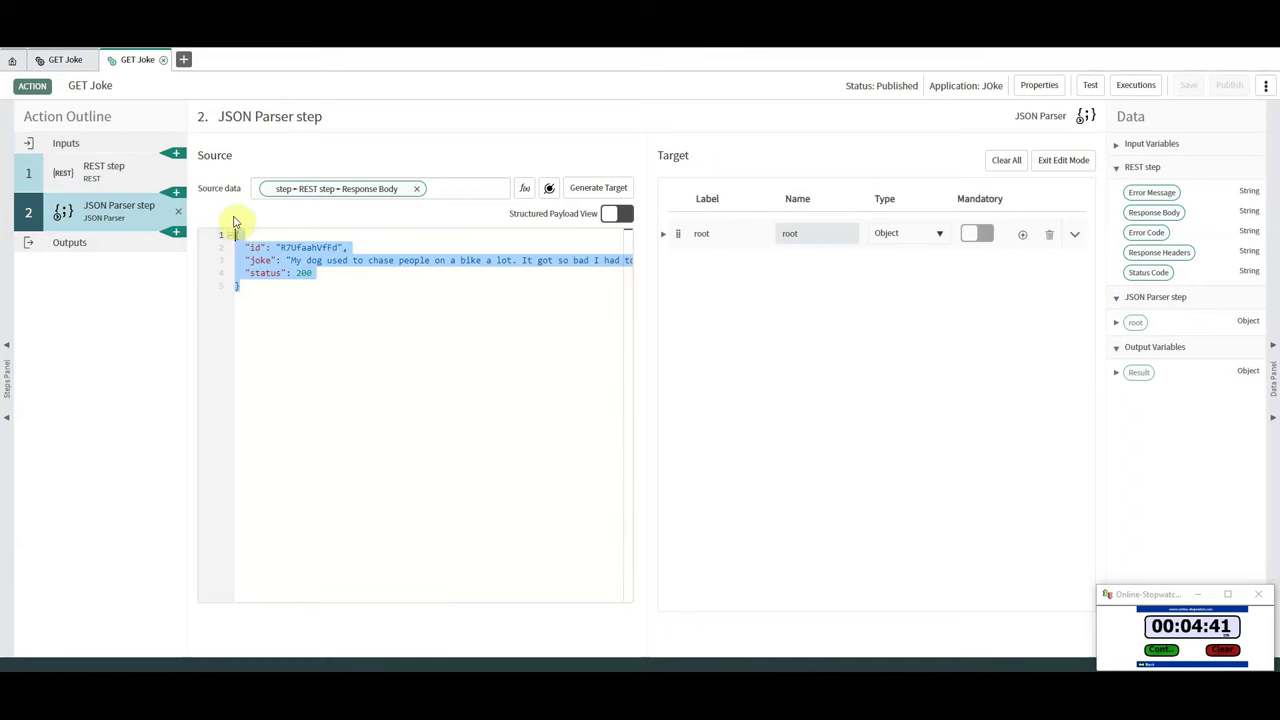
left_click(269, 303)
left_click_drag(243, 286, 233, 234)
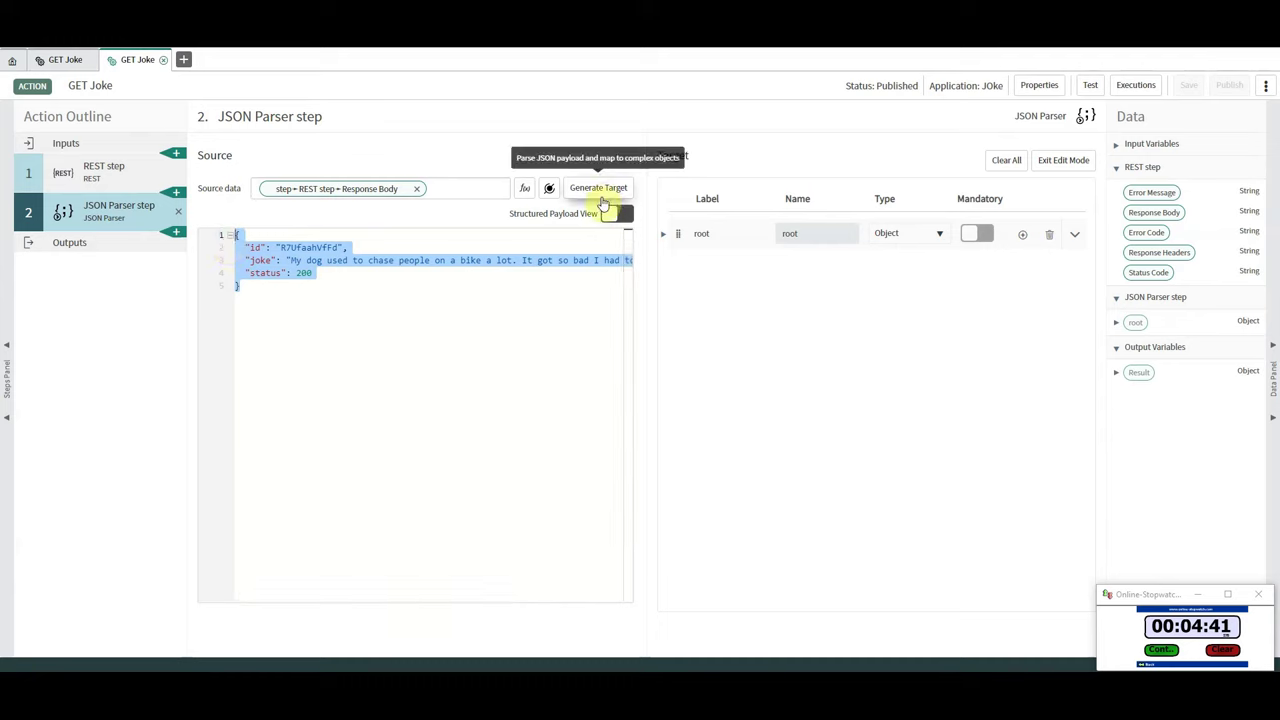
left_click(663, 235)
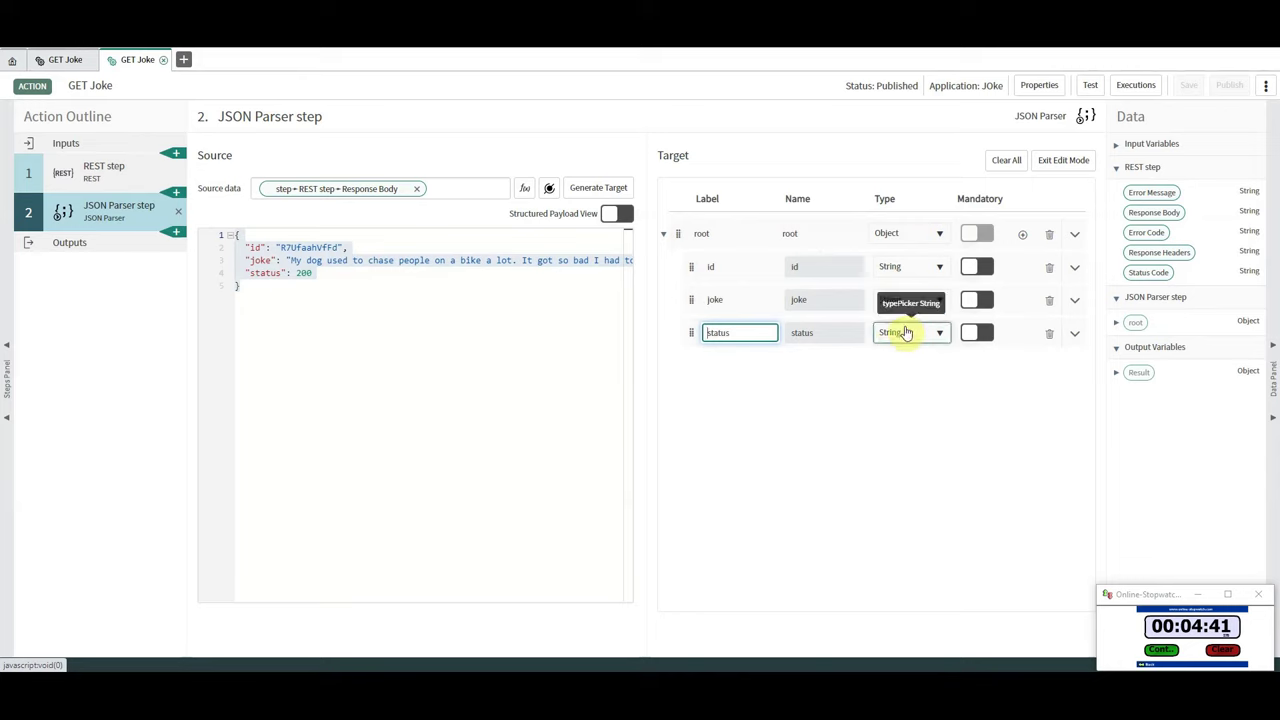
left_click(260, 260)
key("Up")
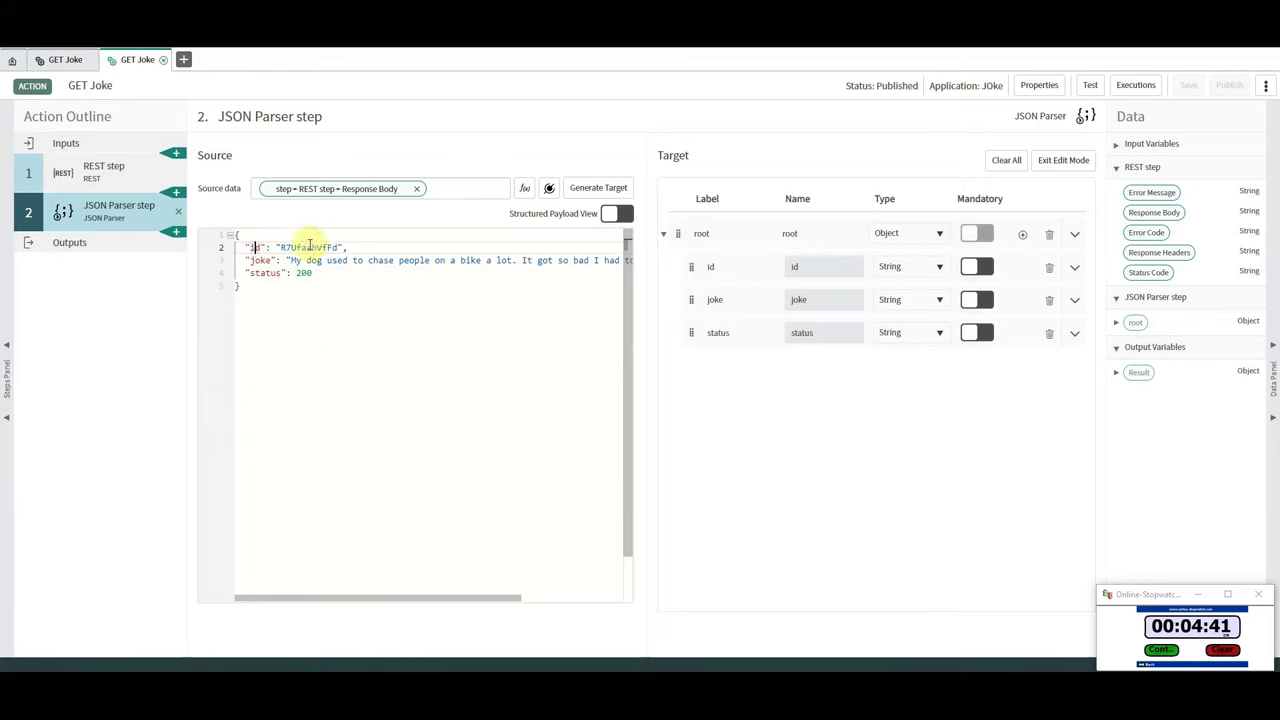
Examine the action's Result object output, its mapping to the JSON Parser step's root, and the matching root target structure
left_click(69, 246)
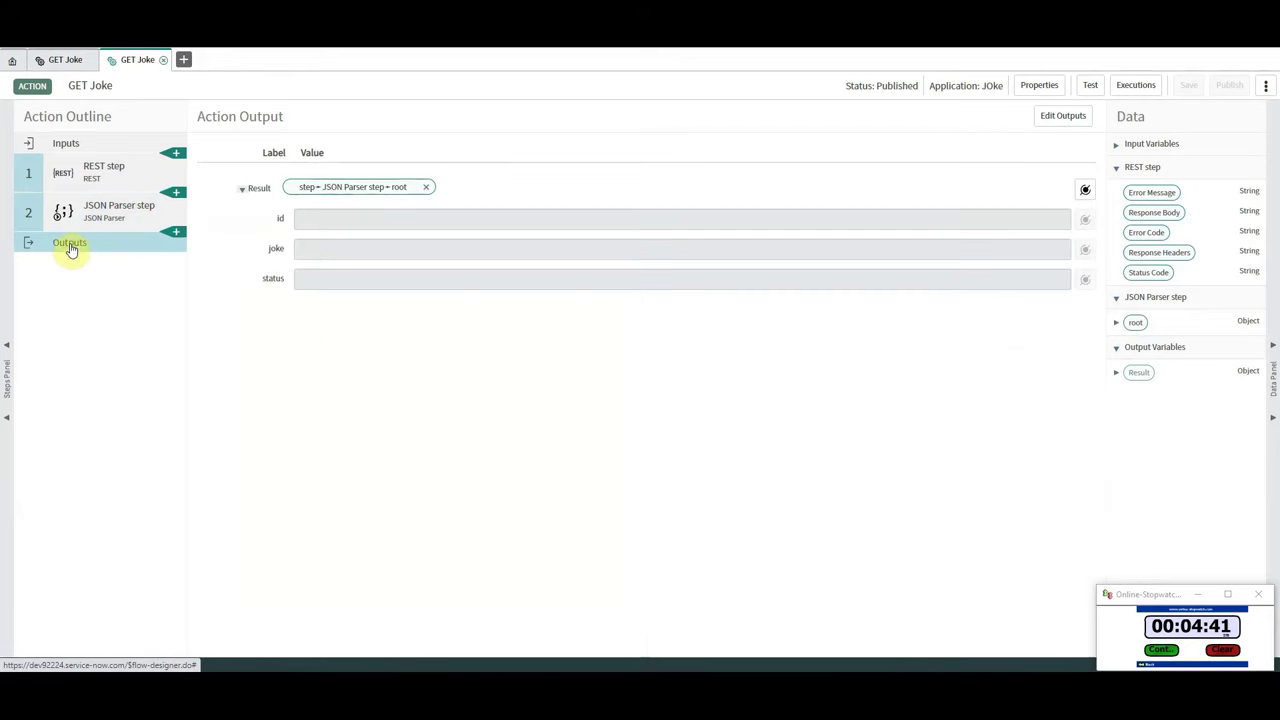
left_click(242, 188)
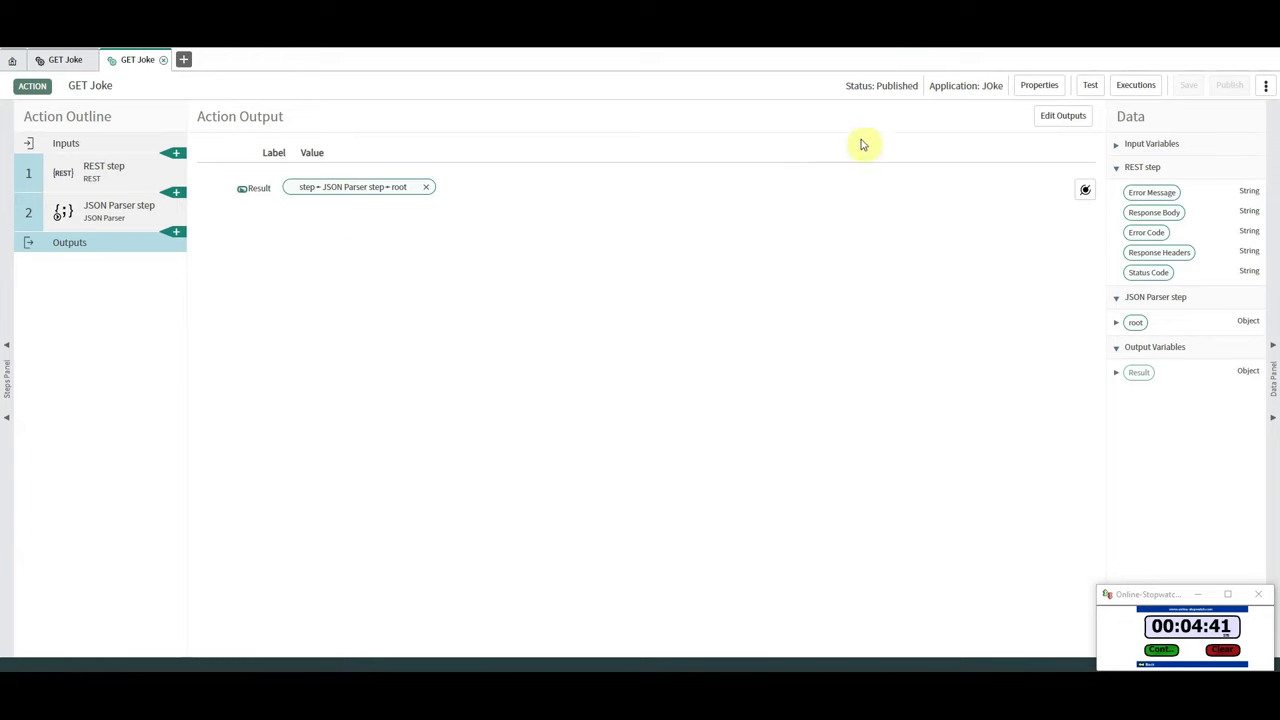
left_click(1068, 115)
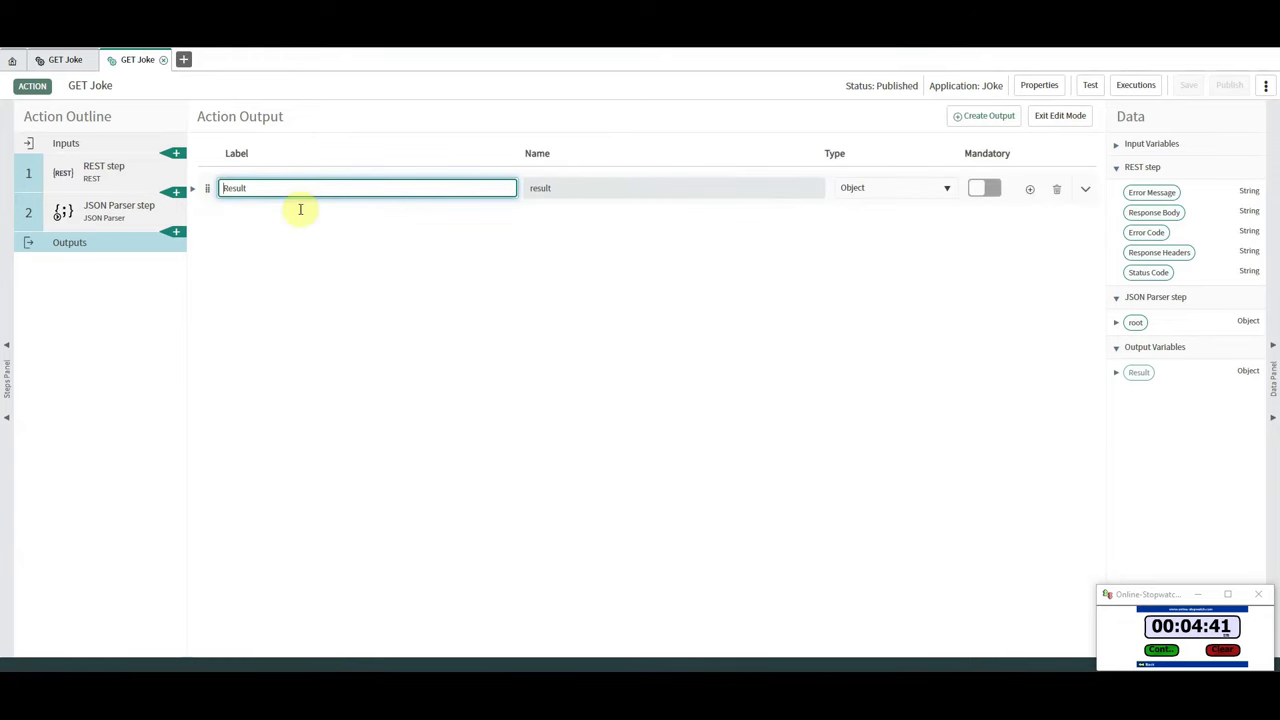
left_click(1057, 120)
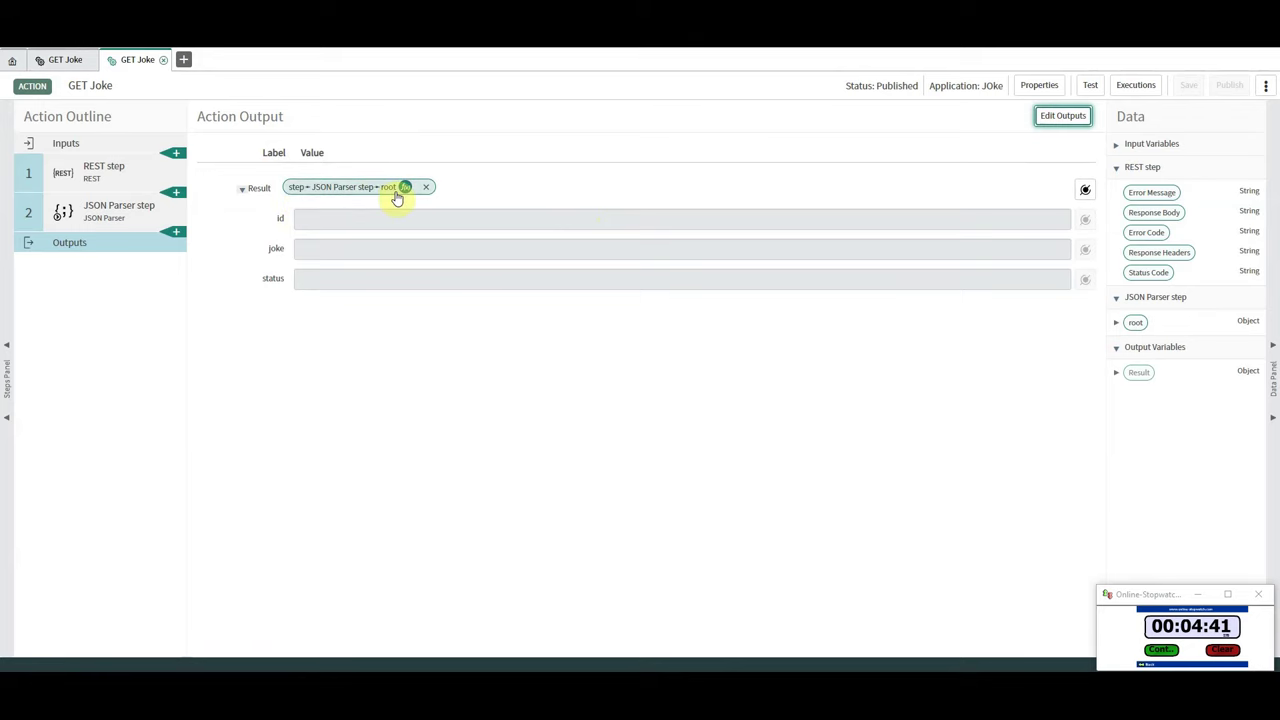
left_click(103, 208)
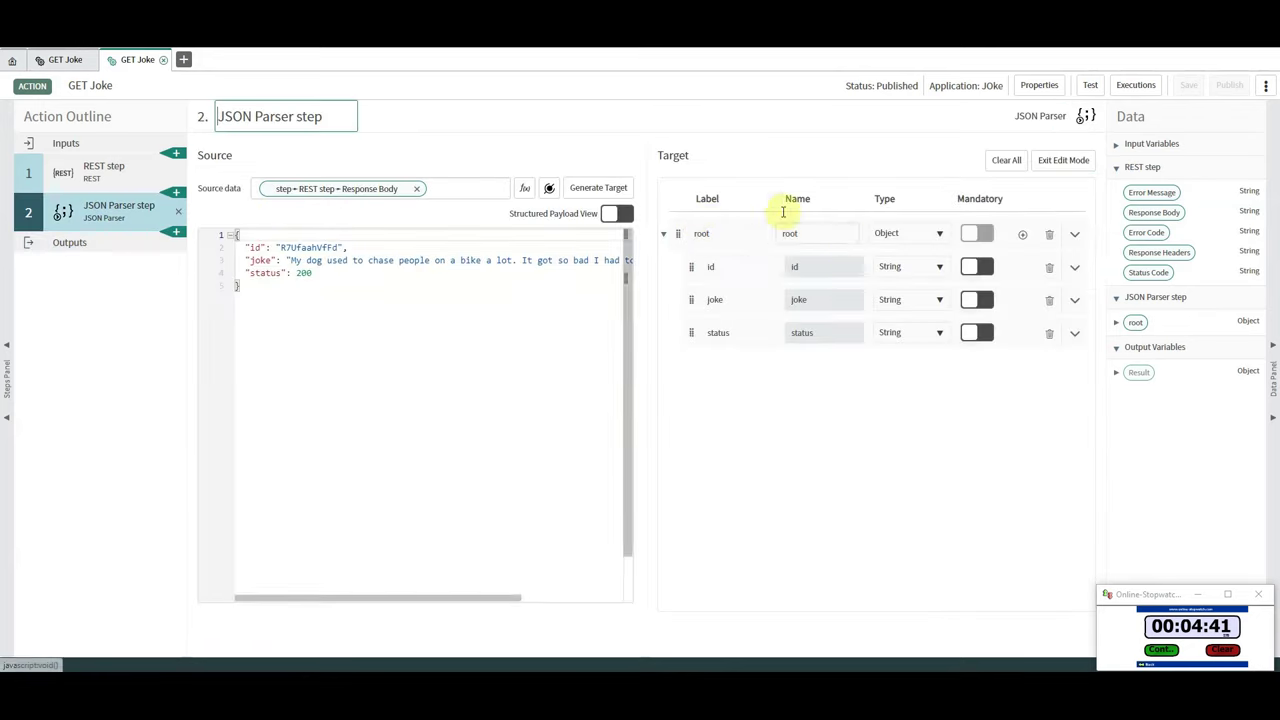
left_click(662, 234)
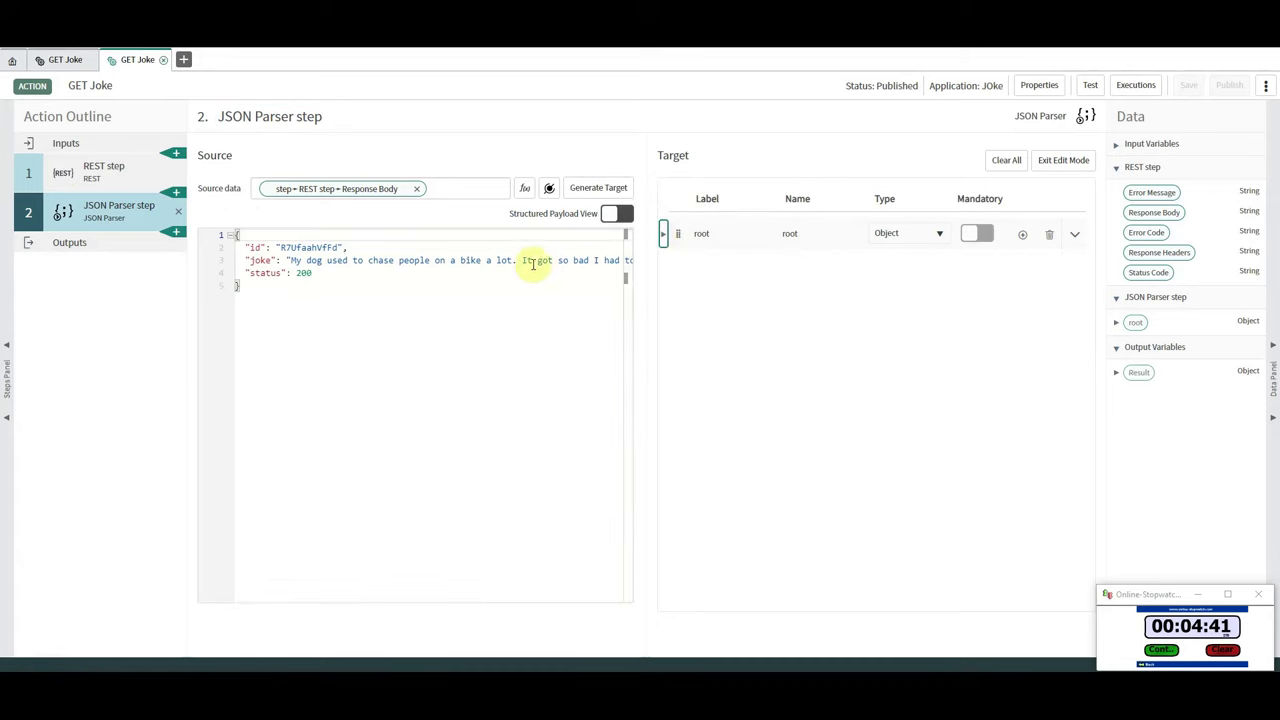
left_click(55, 246)
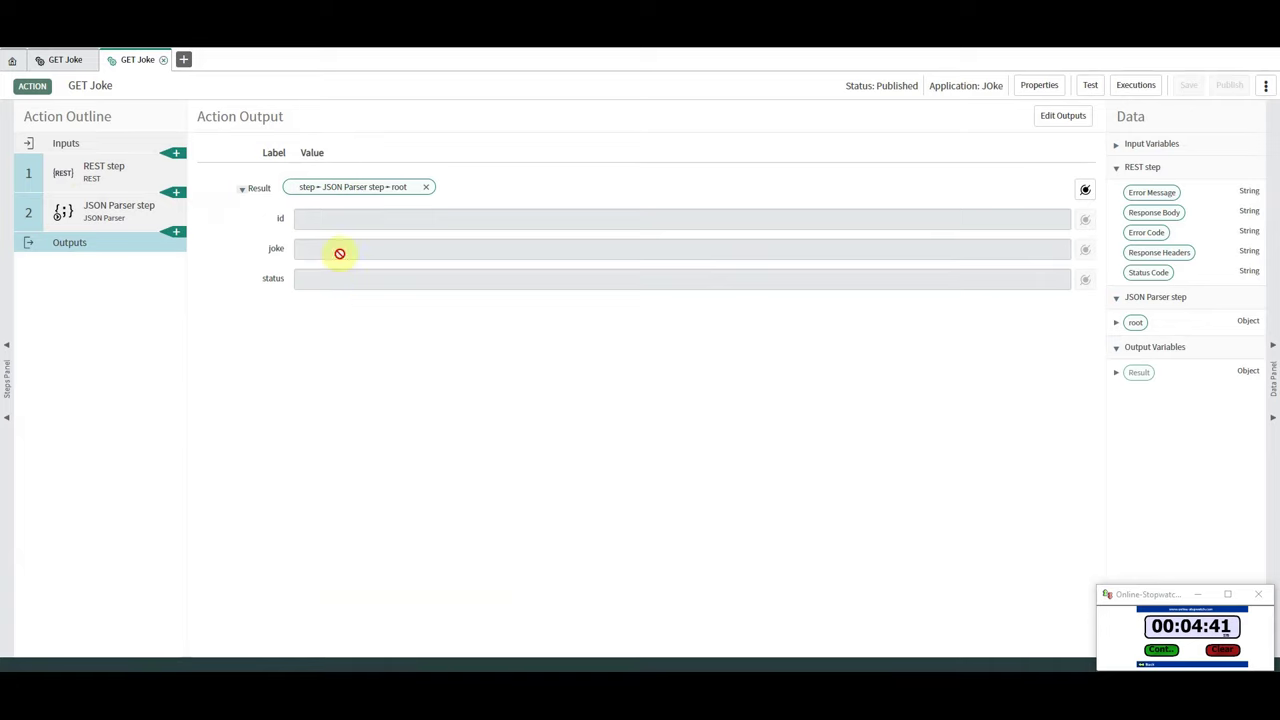
left_click(242, 190)
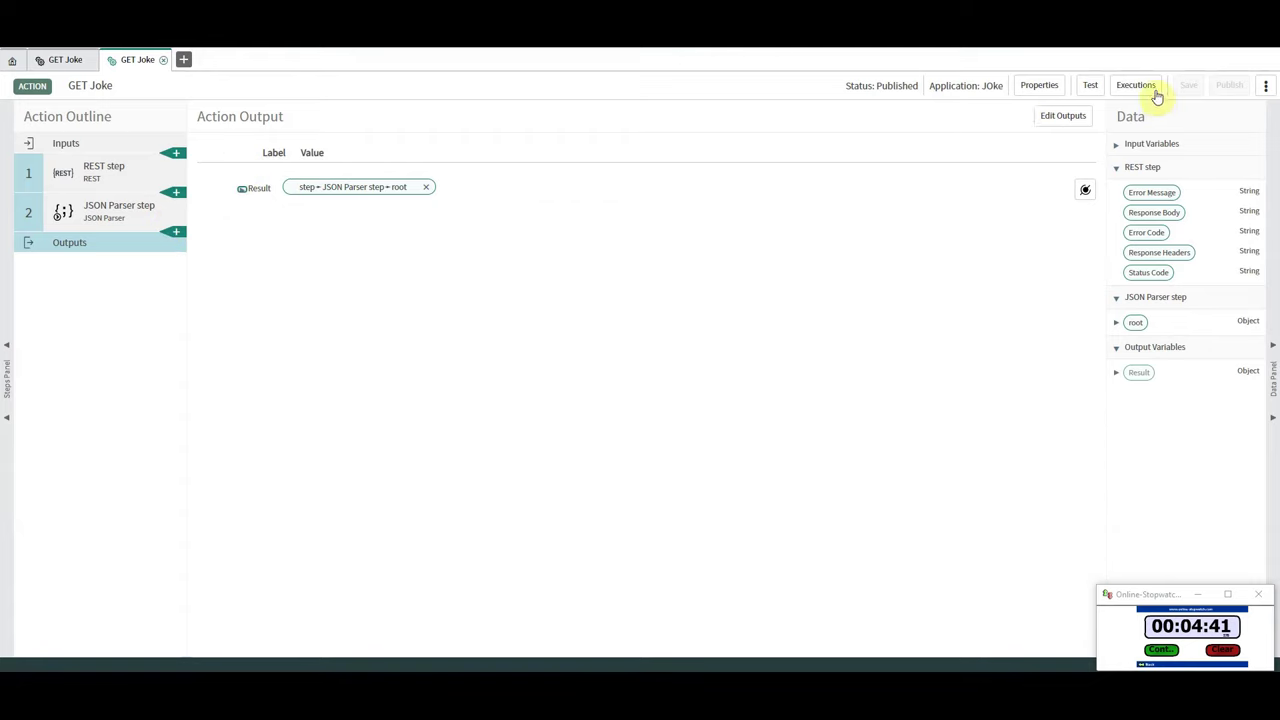
left_click(1060, 116)
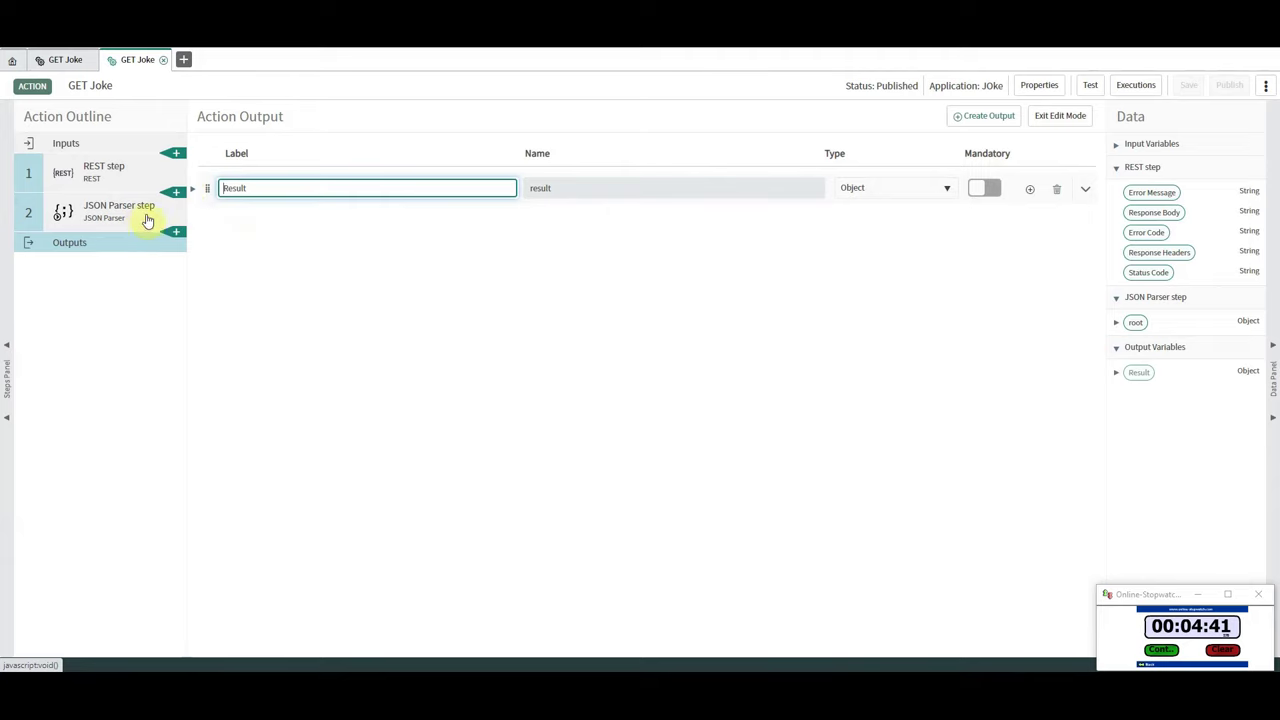
Examine the action's server and client code snippets, focusing on the client snippet's result output line, and close the snippet window
left_click(1266, 87)
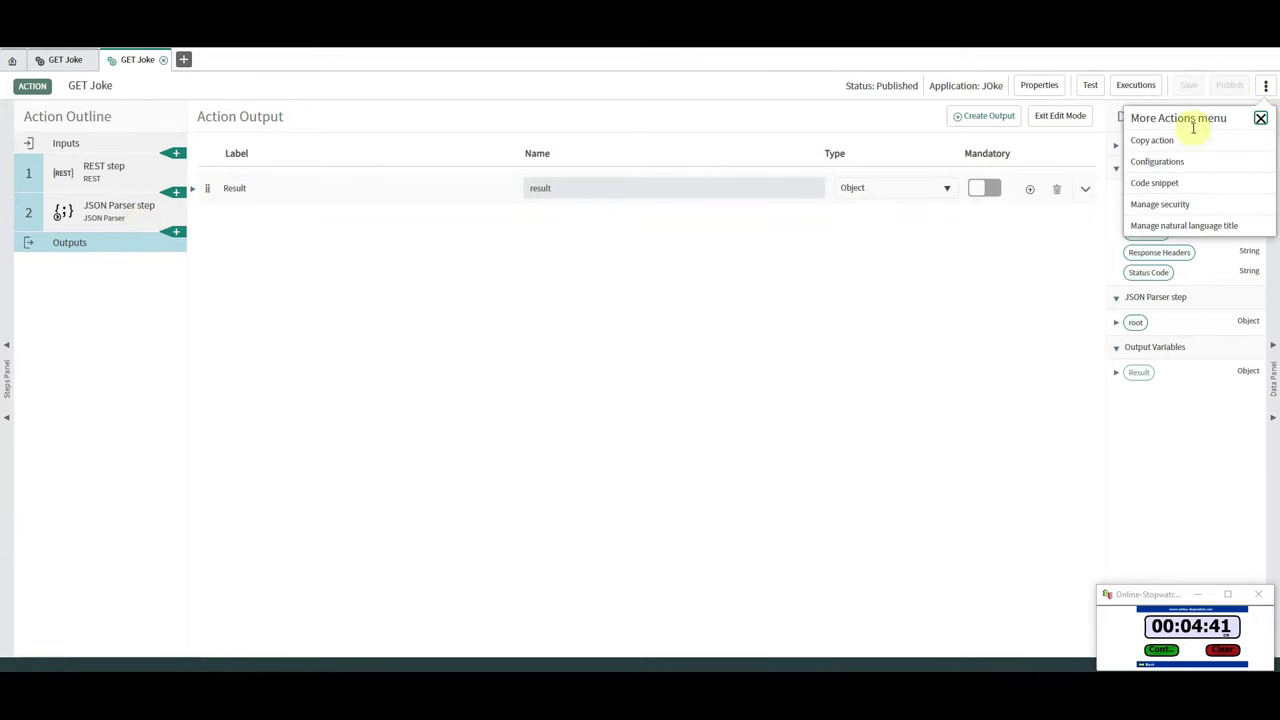
left_click(1155, 184)
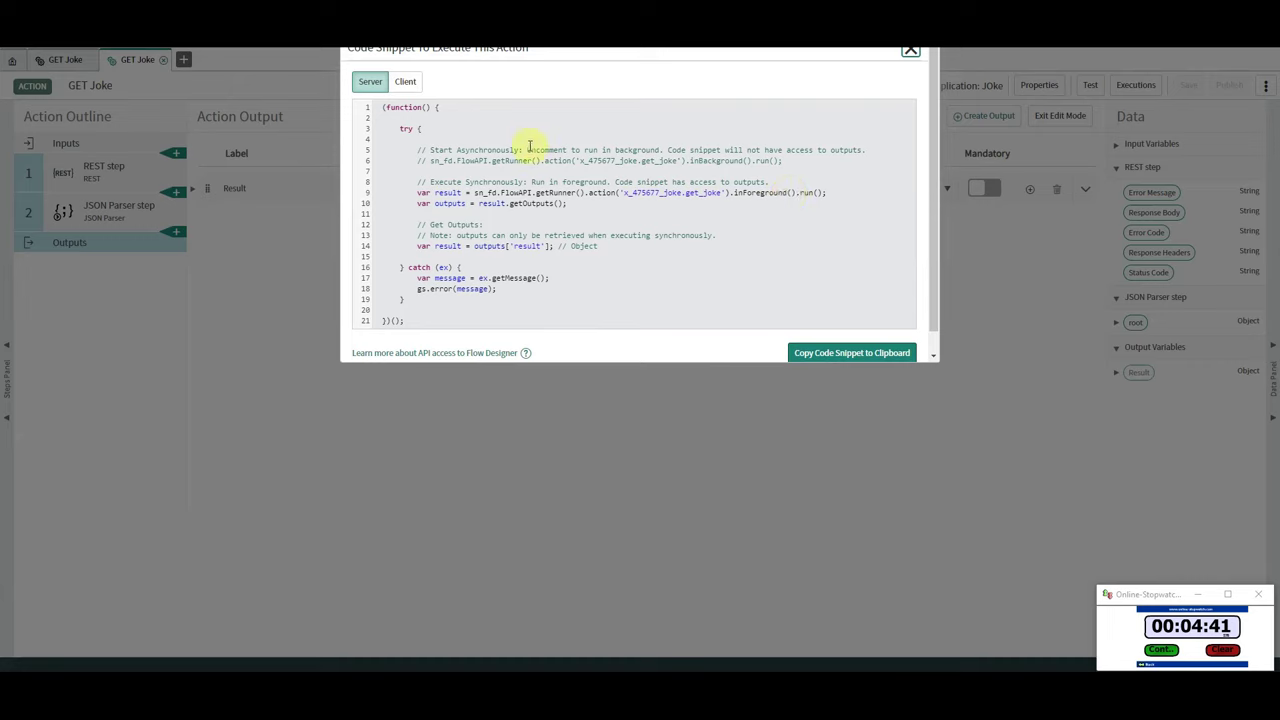
left_click(416, 90)
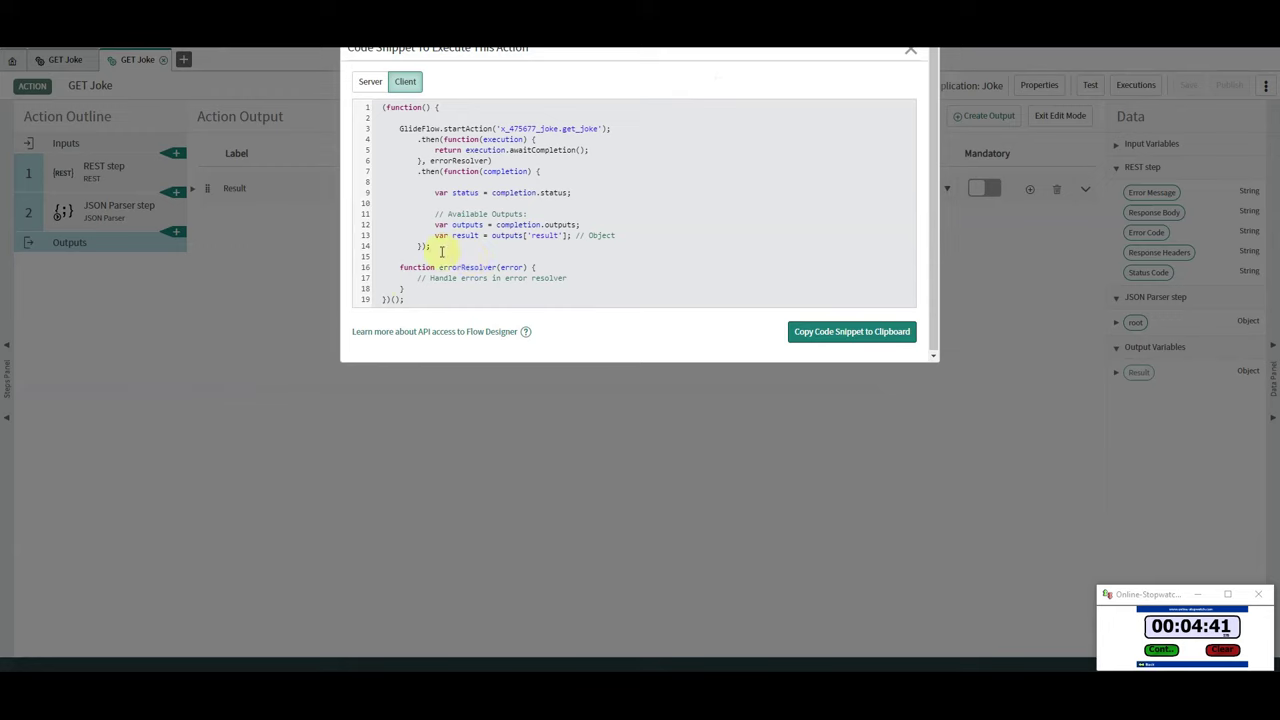
left_click_drag(616, 236, 430, 236)
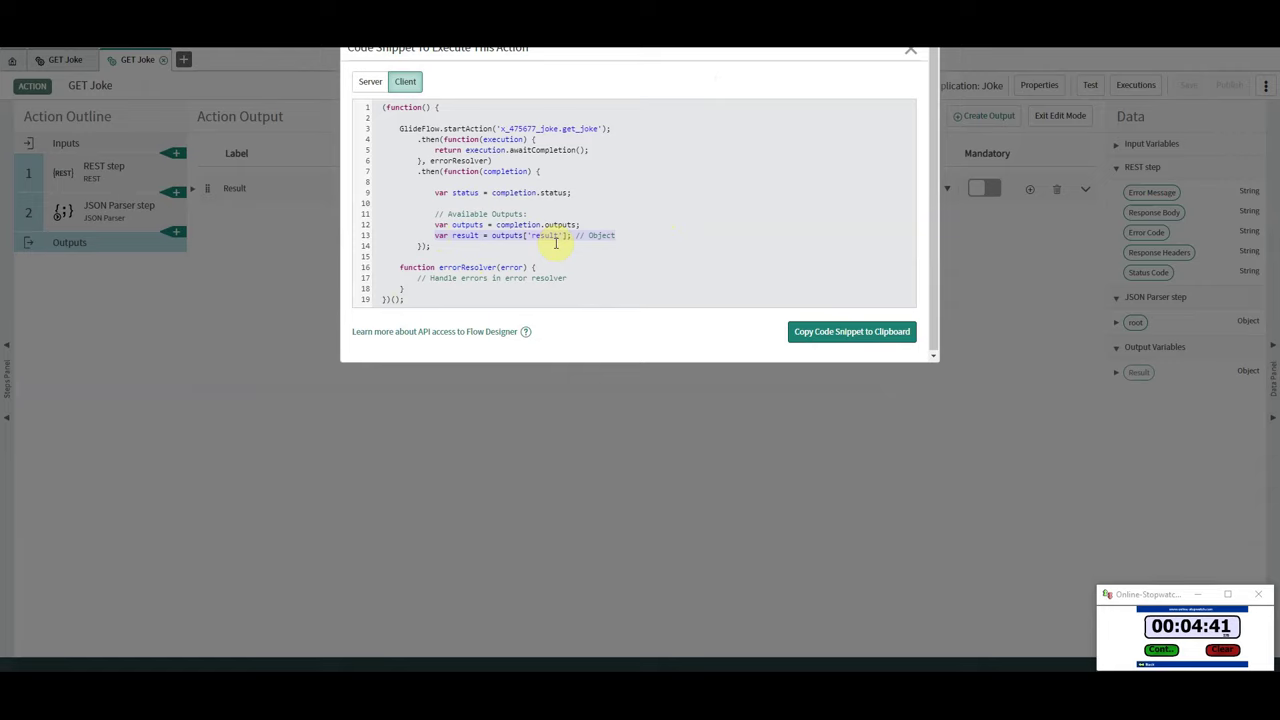
left_click(603, 240)
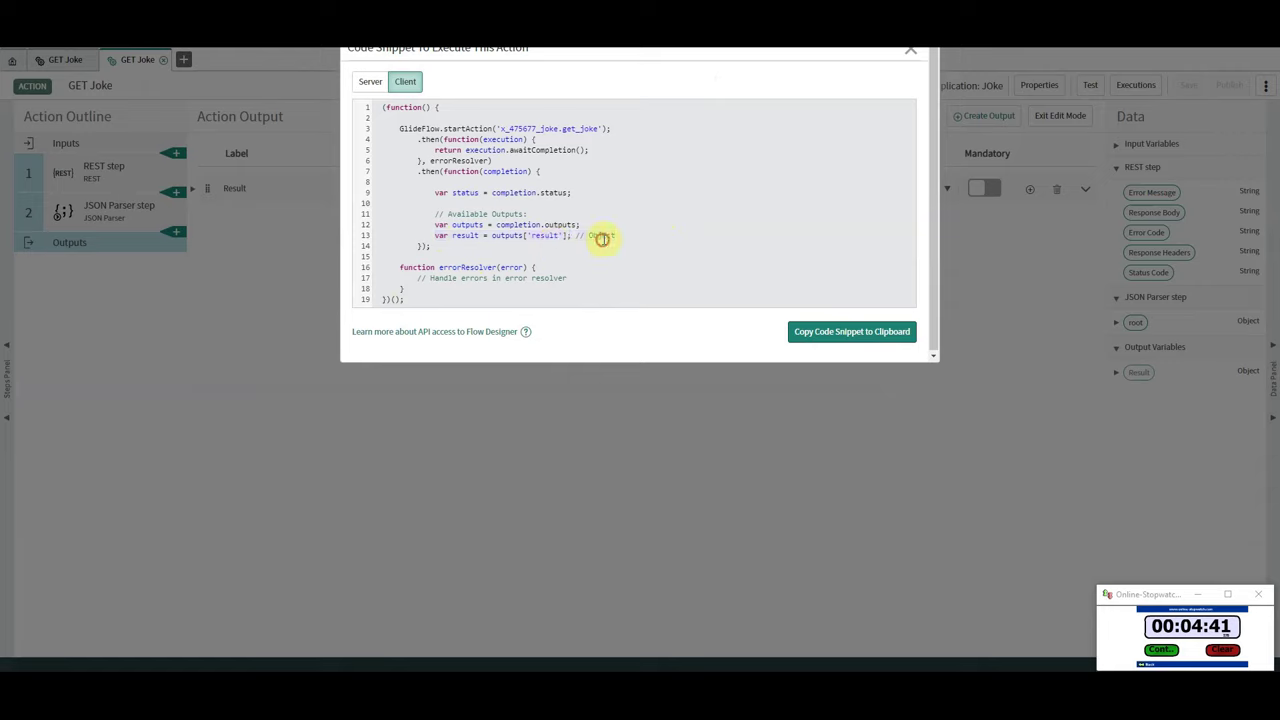
left_click_drag(617, 234, 437, 229)
left_click(523, 250)
left_click(452, 235)
double_click(478, 237)
left_click(509, 232)
left_click_drag(623, 235, 576, 236)
left_click(911, 53)
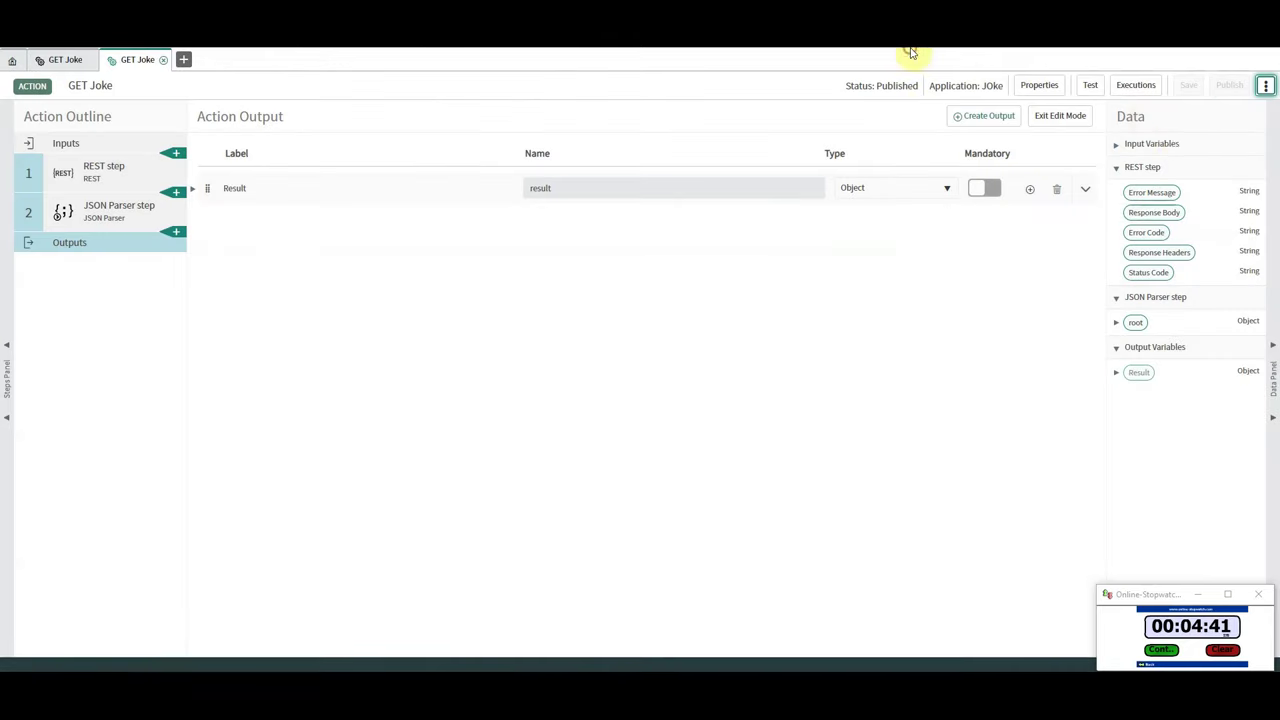
Review the action's security settings for Callable by Client API and the Call Action ACL, including its Admin overrides option
left_click(1265, 86)
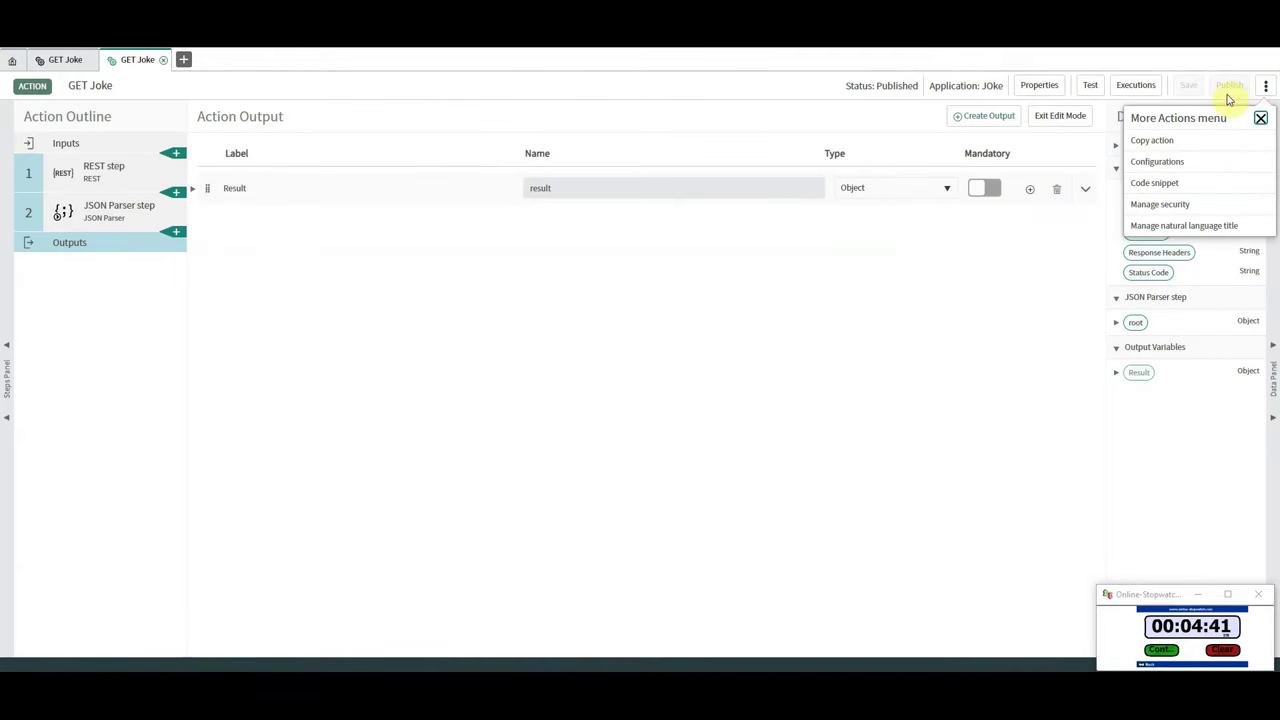
left_click(1180, 205)
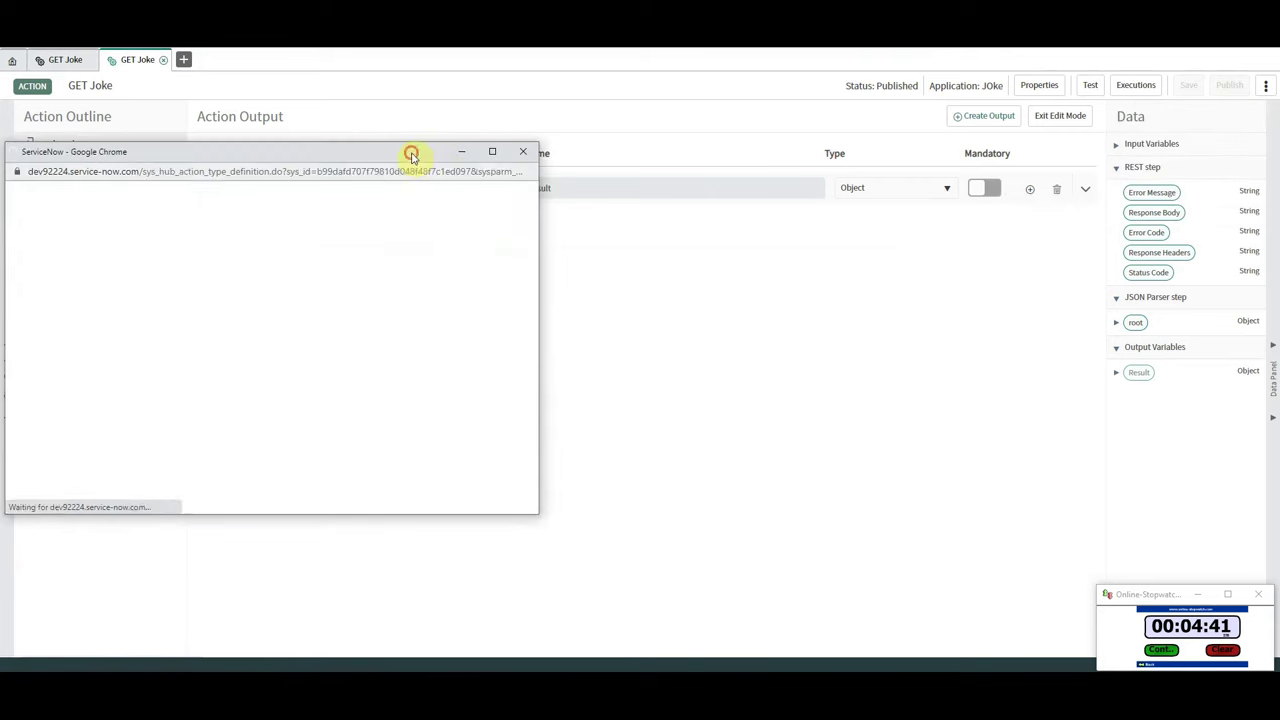
left_click_drag(408, 154, 666, 126)
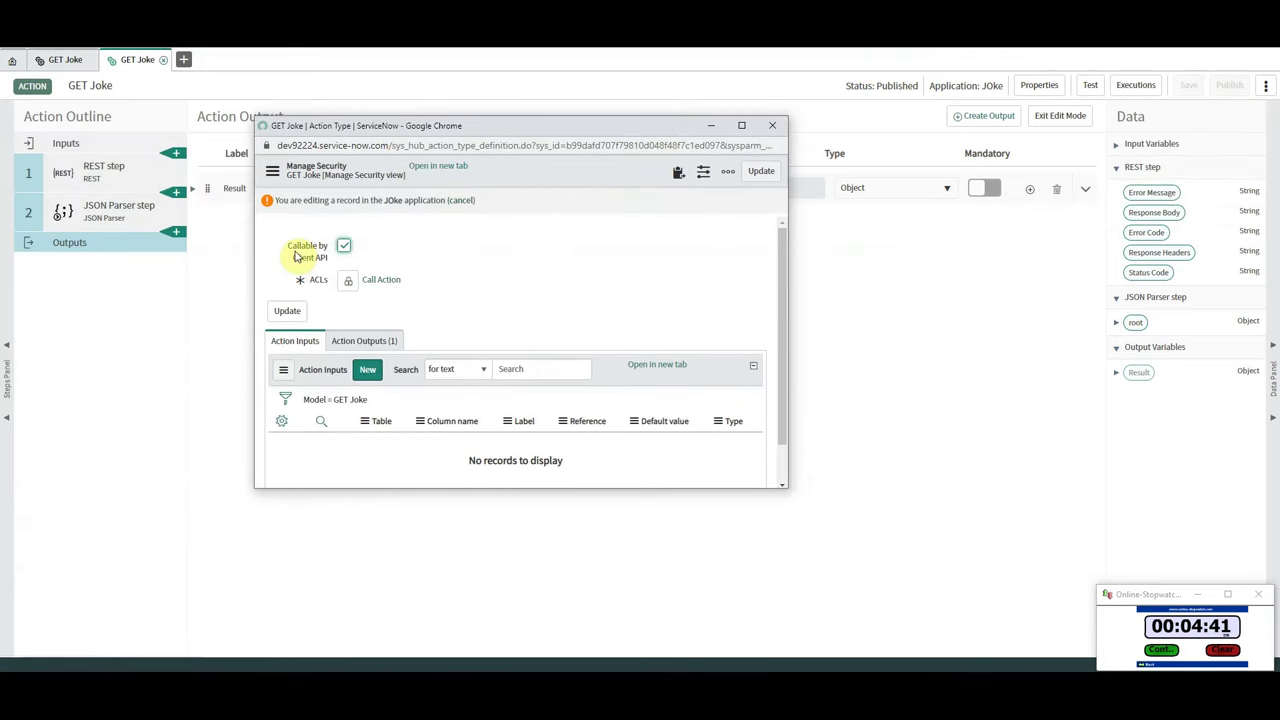
left_click_drag(290, 248, 322, 256)
left_click(328, 262)
mouse_move(328, 258)
left_mouse_down()
mouse_move(289, 259)
mouse_move(343, 247)
left_mouse_up()
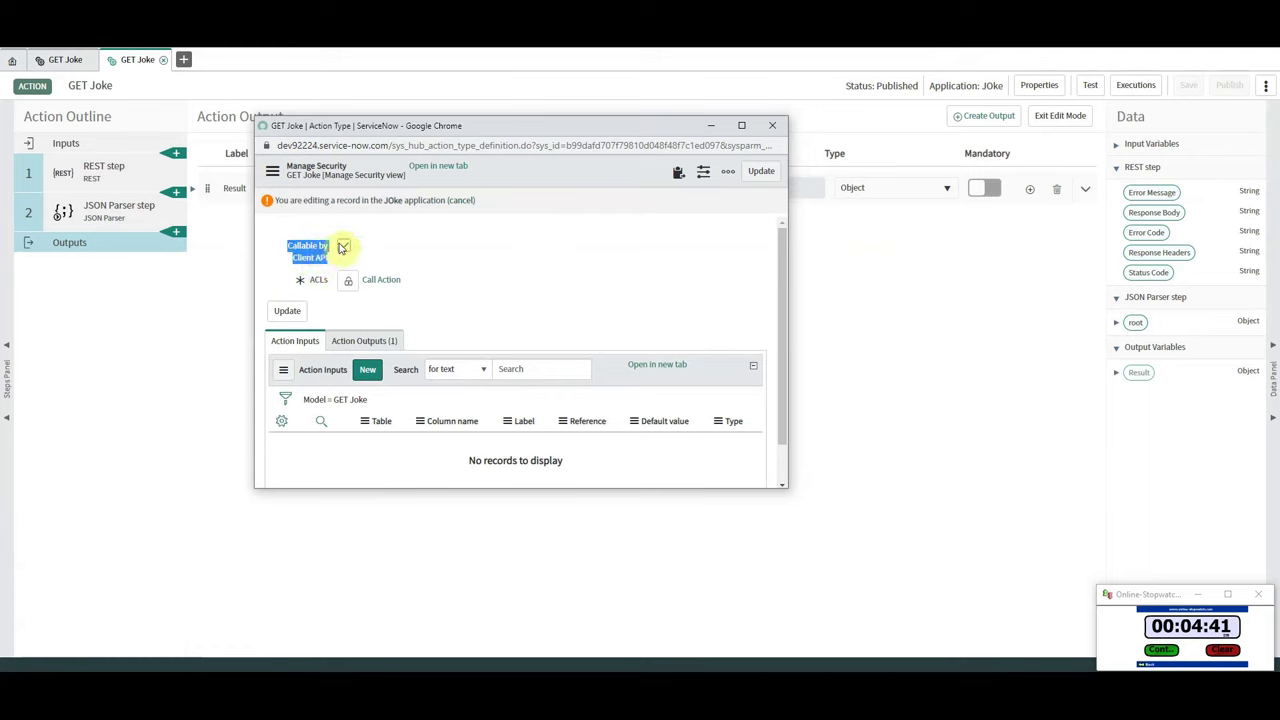
left_click_drag(309, 283, 383, 280)
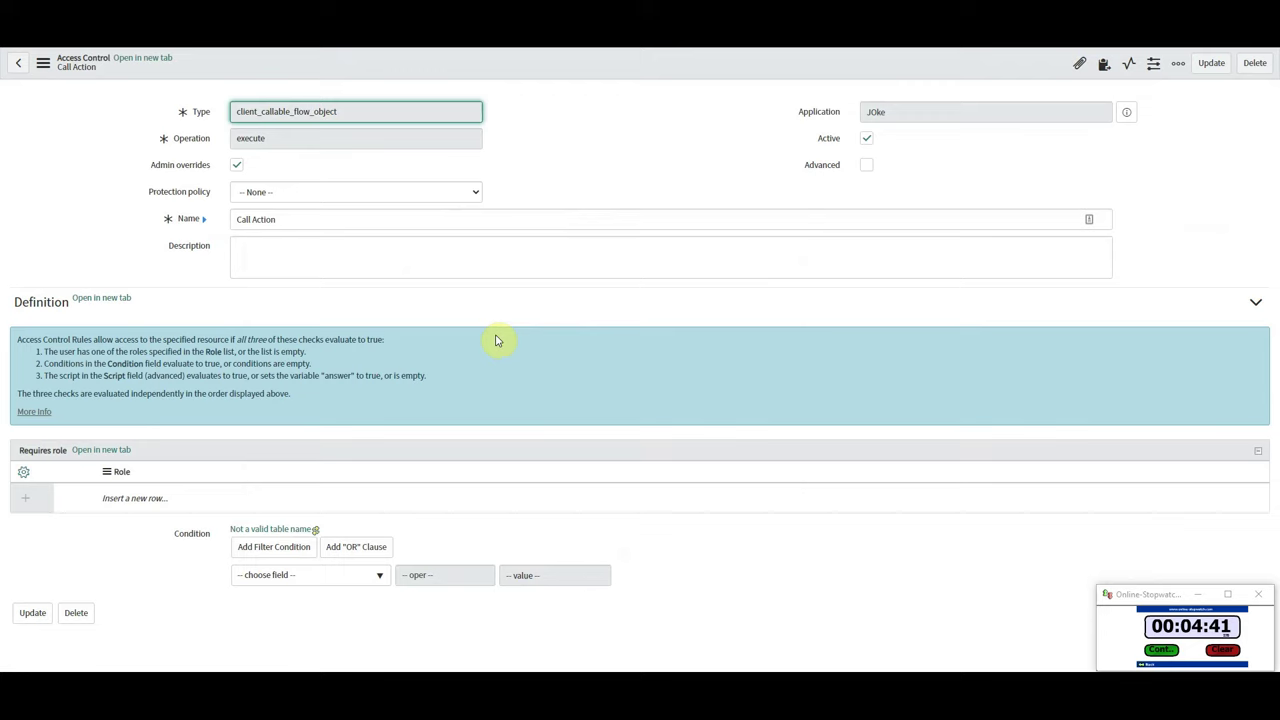
left_click_drag(211, 166, 168, 174)
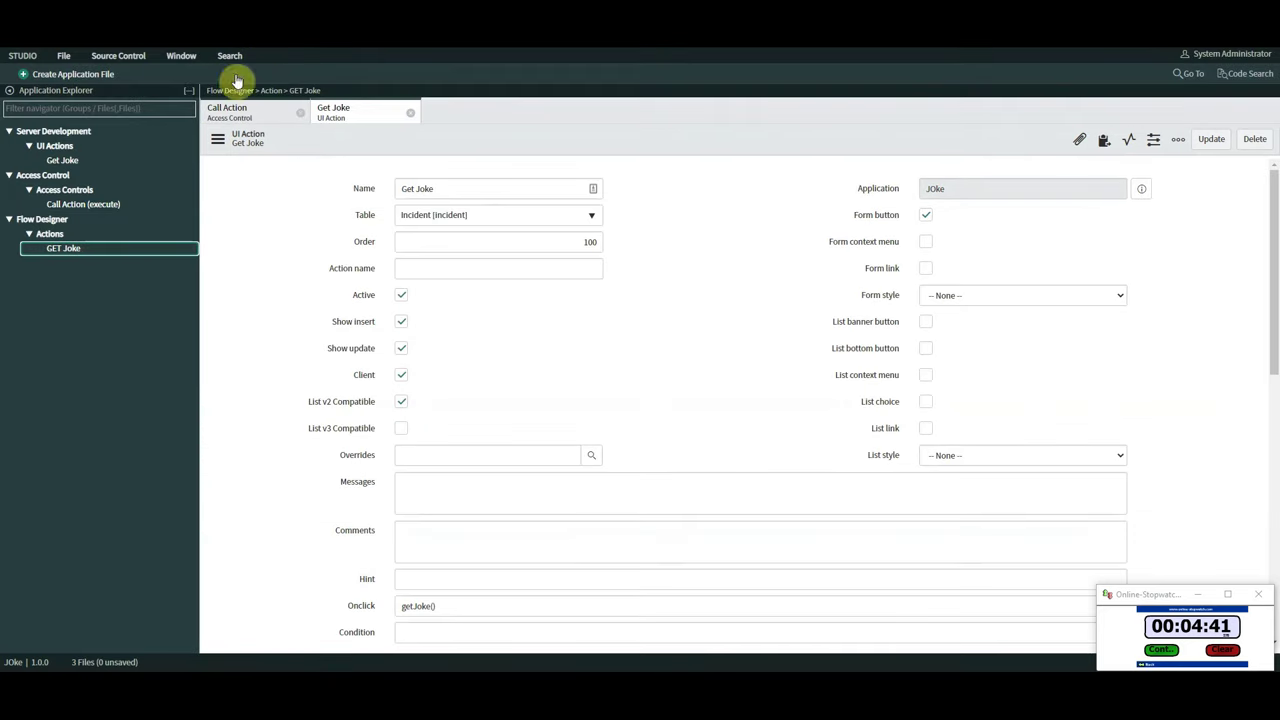
Examine the Get Joke UI action's script in Studio, focusing on the GlideFlow.startAction call in getJoke()
left_click(70, 161)
left_click_drag(1275, 223, 1276, 385)
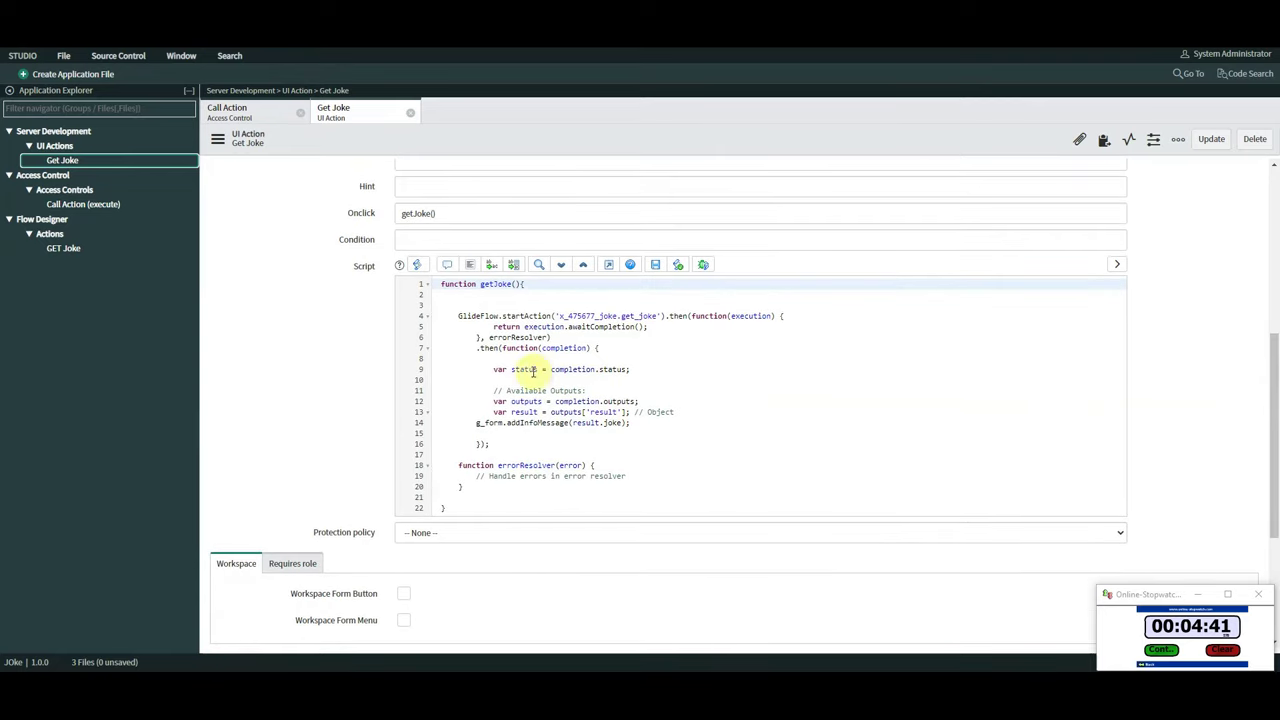
left_click(566, 304)
left_click(798, 315)
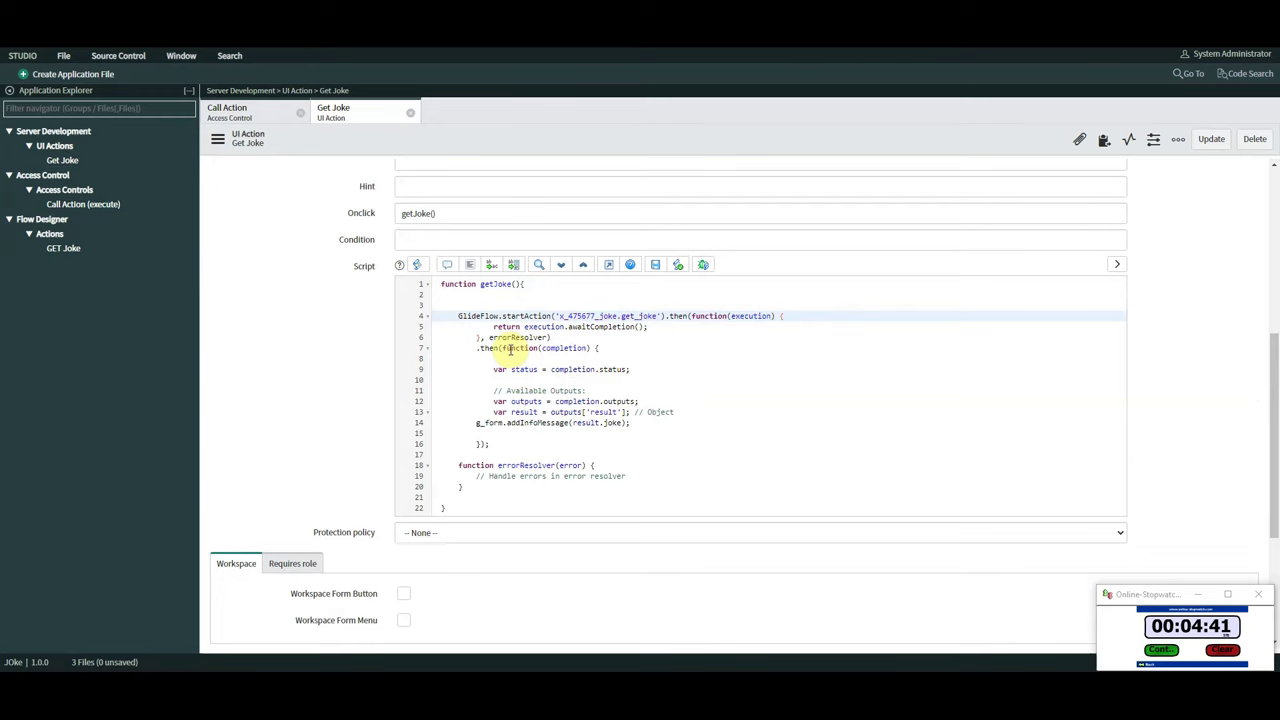
Try to separate the GlideFlow.startAction call from its .then chain with a semicolon and two line breaks, and undo the edit
left_click(667, 308)
left_click(667, 315)
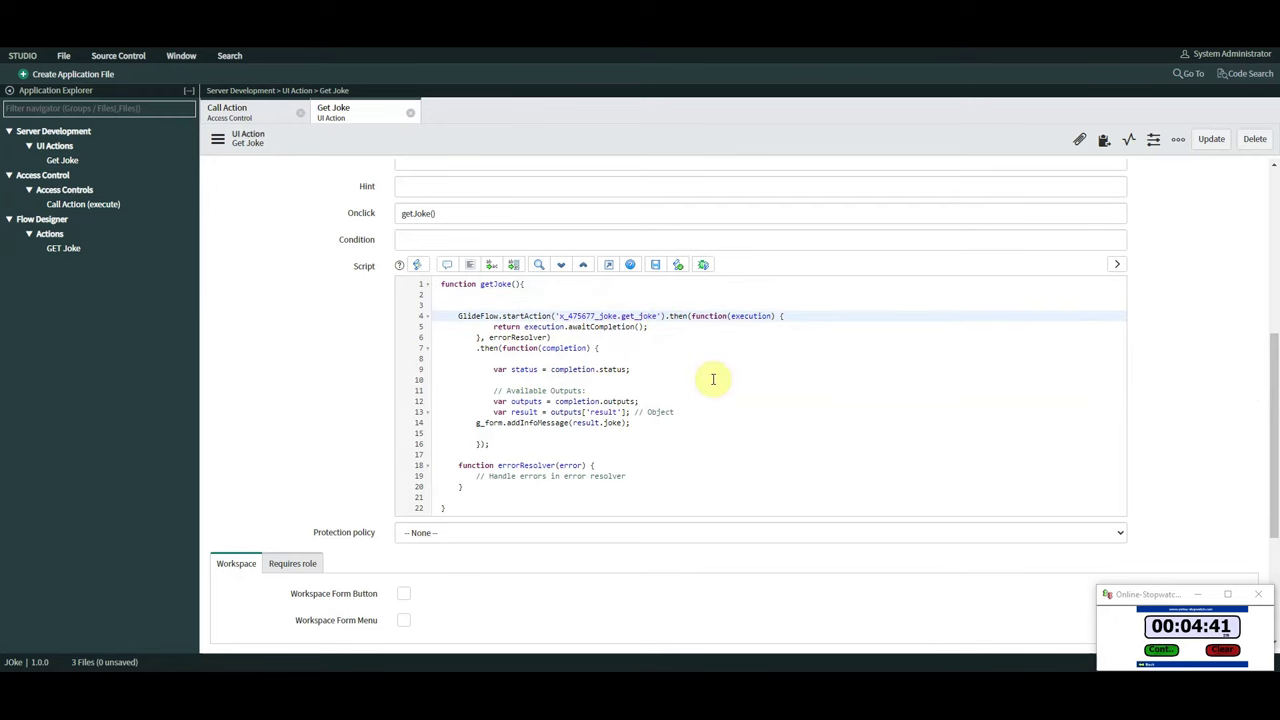
type(";")
key("Return")
key("Return")
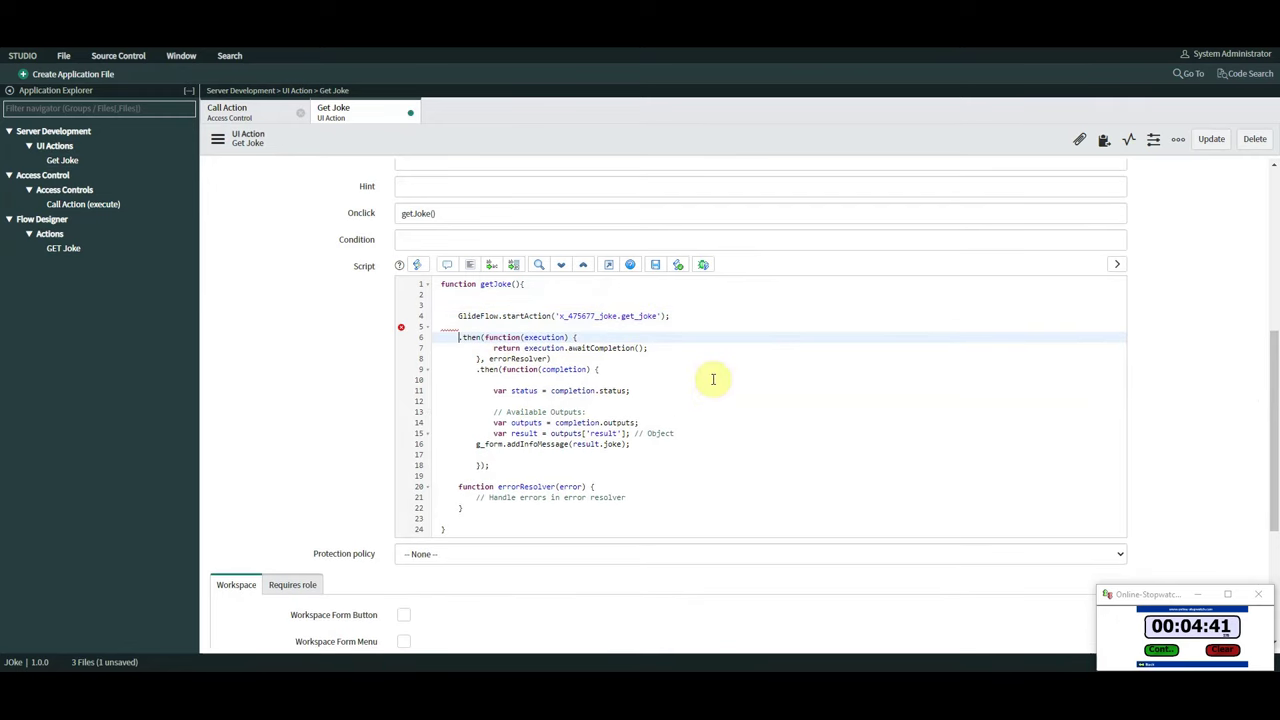
key("ctrl+z")
key("ctrl+z")
key("ctrl+z")
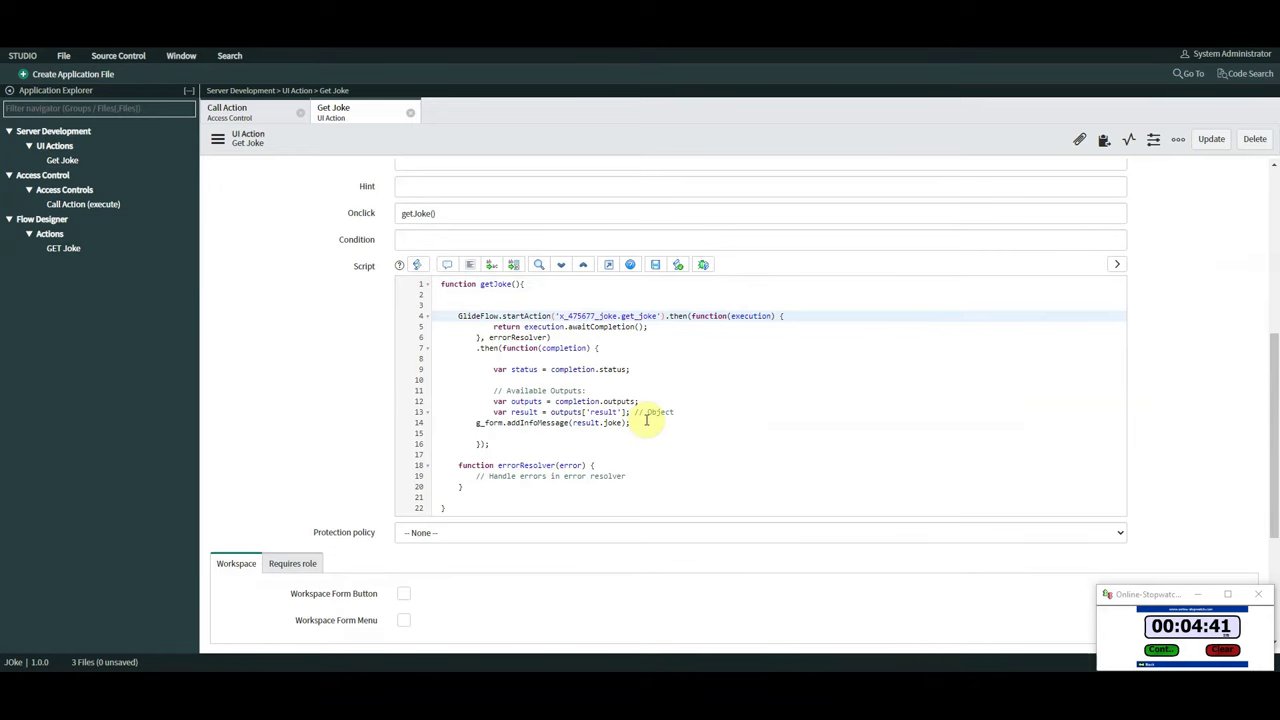
Examine how the script passes result.joke to g_form.addInfoMessage and review the UI action's general form settings
left_click_drag(640, 423, 566, 423)
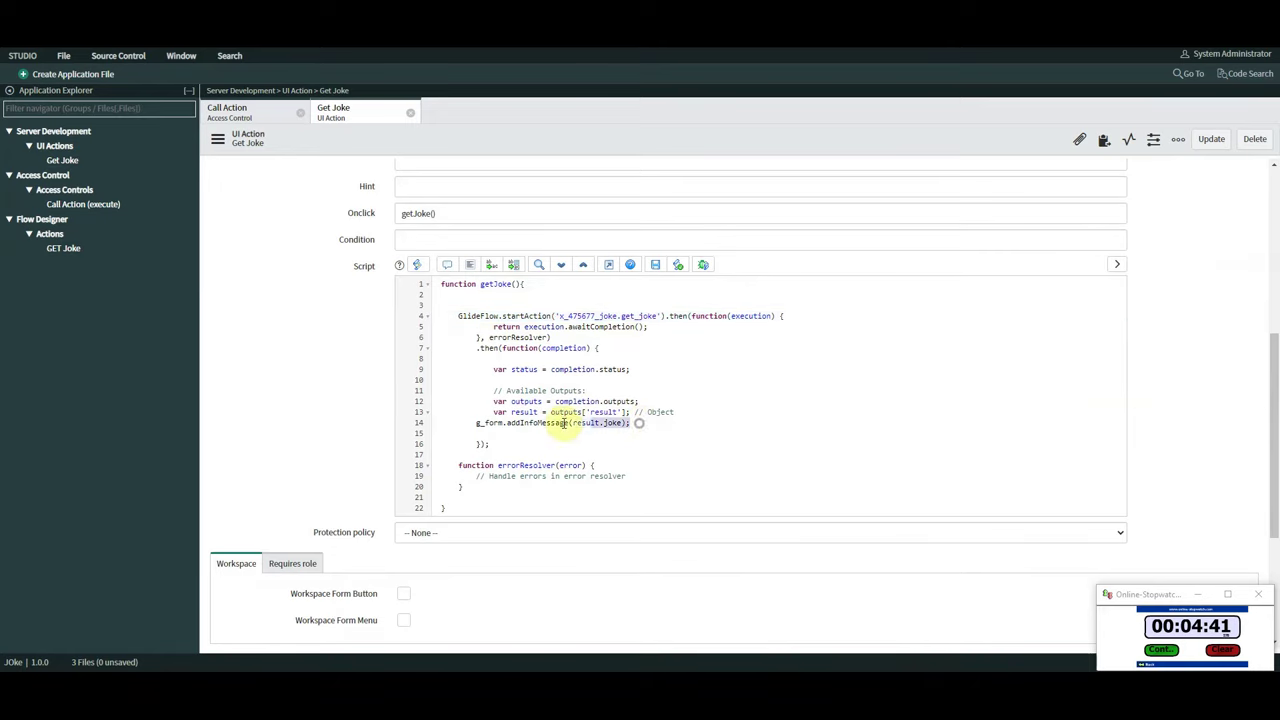
left_click(470, 414)
left_click(508, 436)
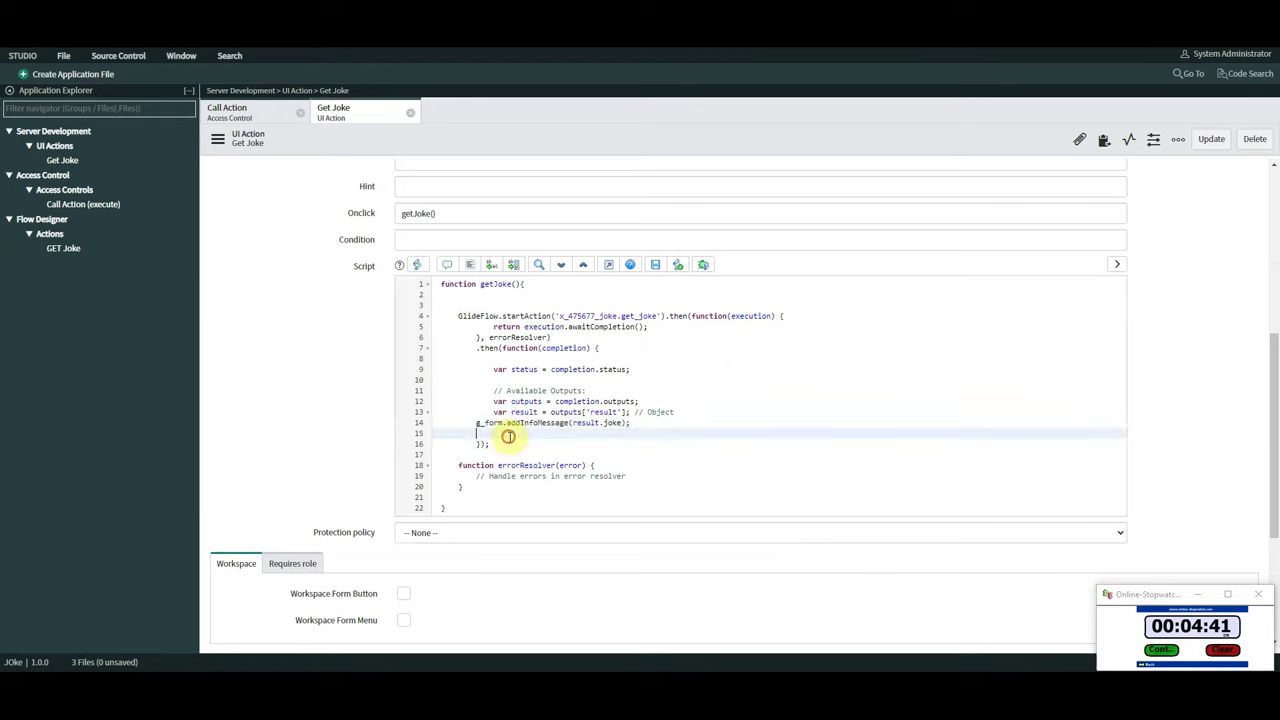
double_click(585, 423)
double_click(612, 423)
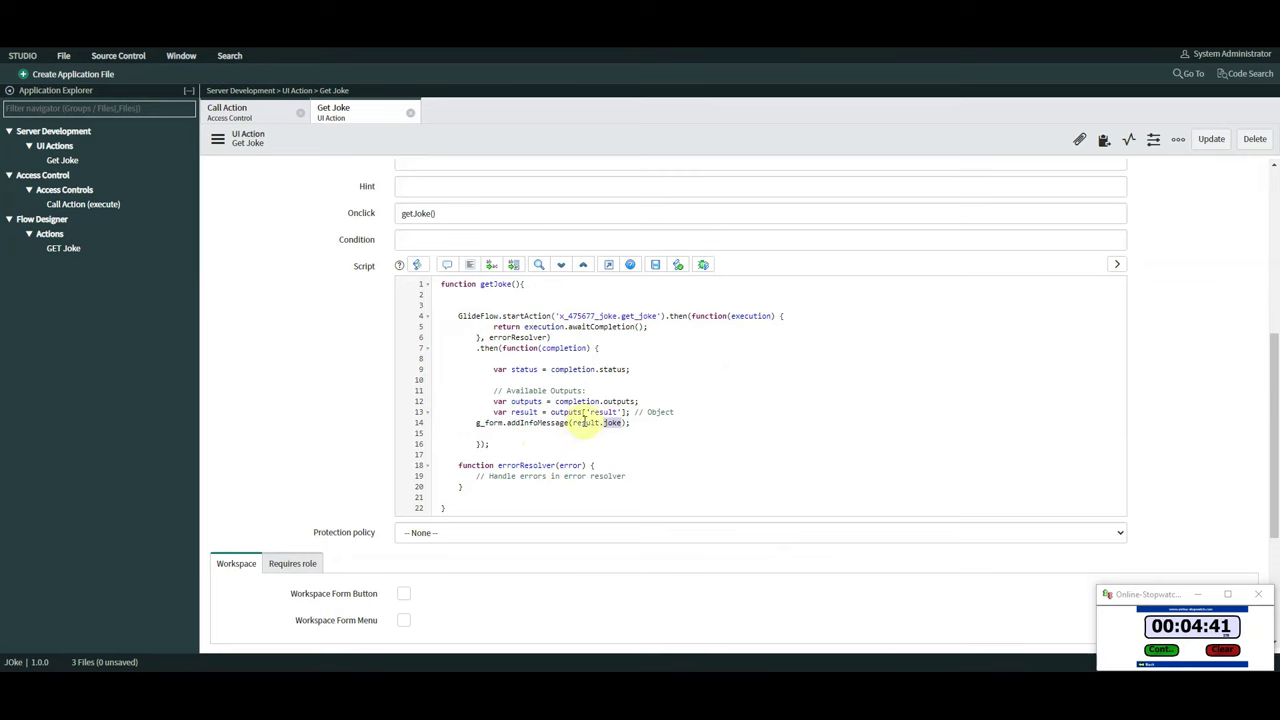
left_click_drag(1275, 360, 1275, 170)
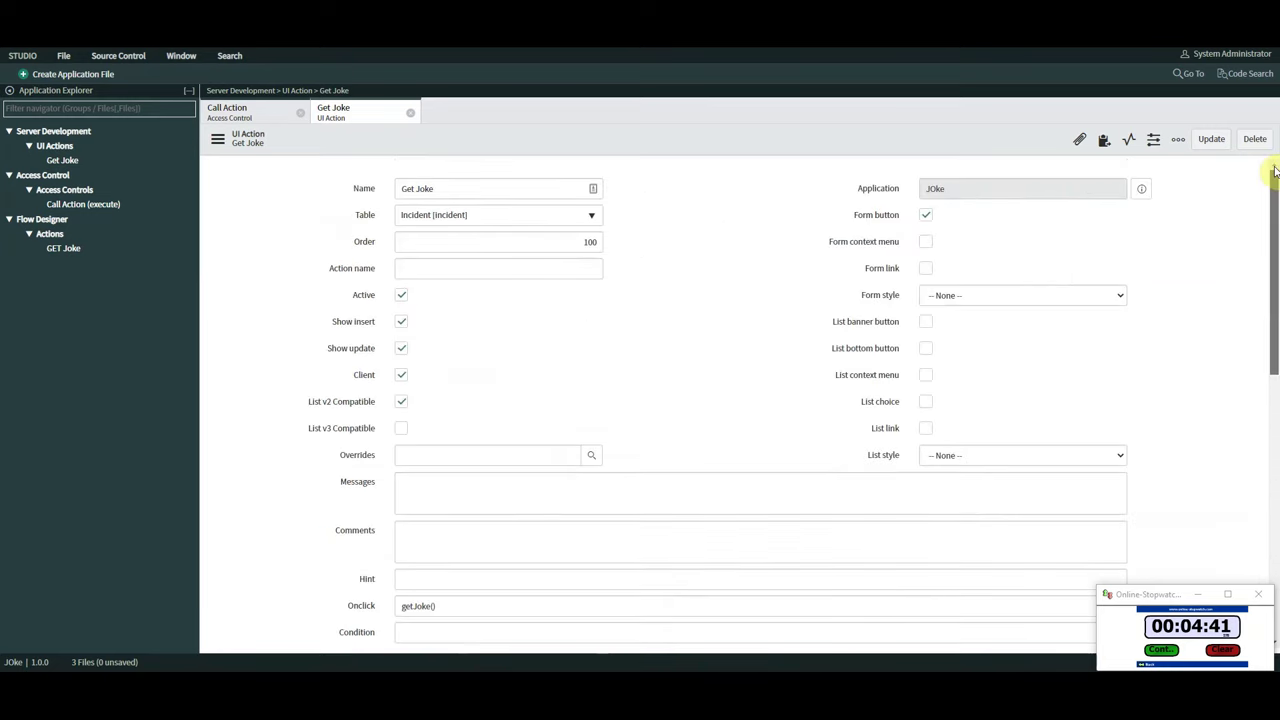